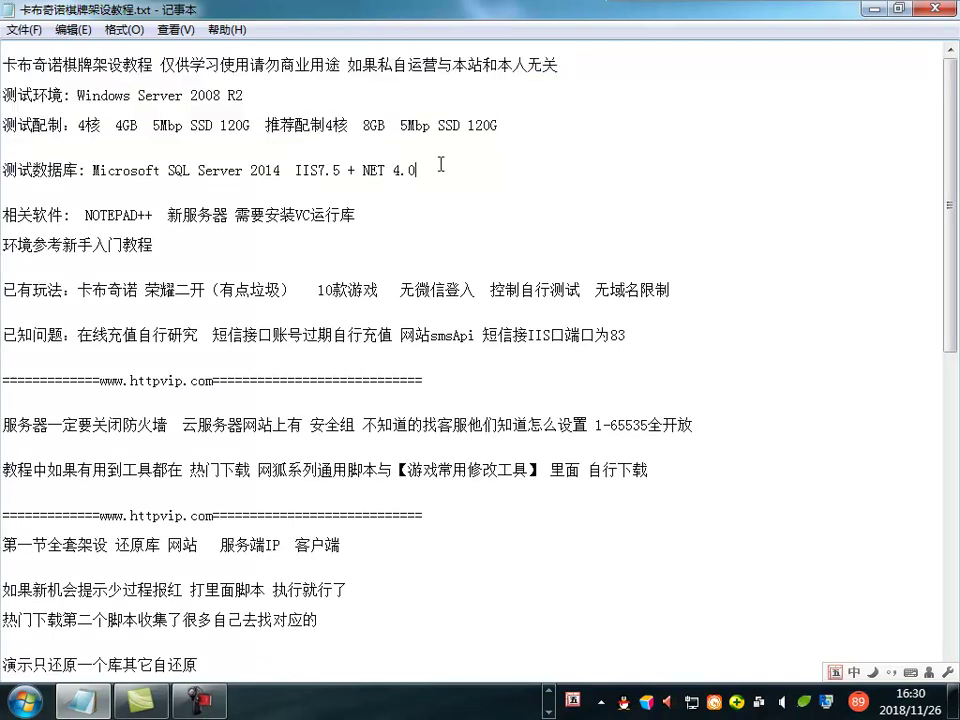
Copy 荣耀 and paste it after the （ on the 已有玩法 line
{"action": "left_click", "coordinate": [551, 251]}
{"action": "left_click_drag", "start_coordinate": [5, 170], "coordinate": [450, 236]}
{"action": "left_click", "coordinate": [365, 247]}
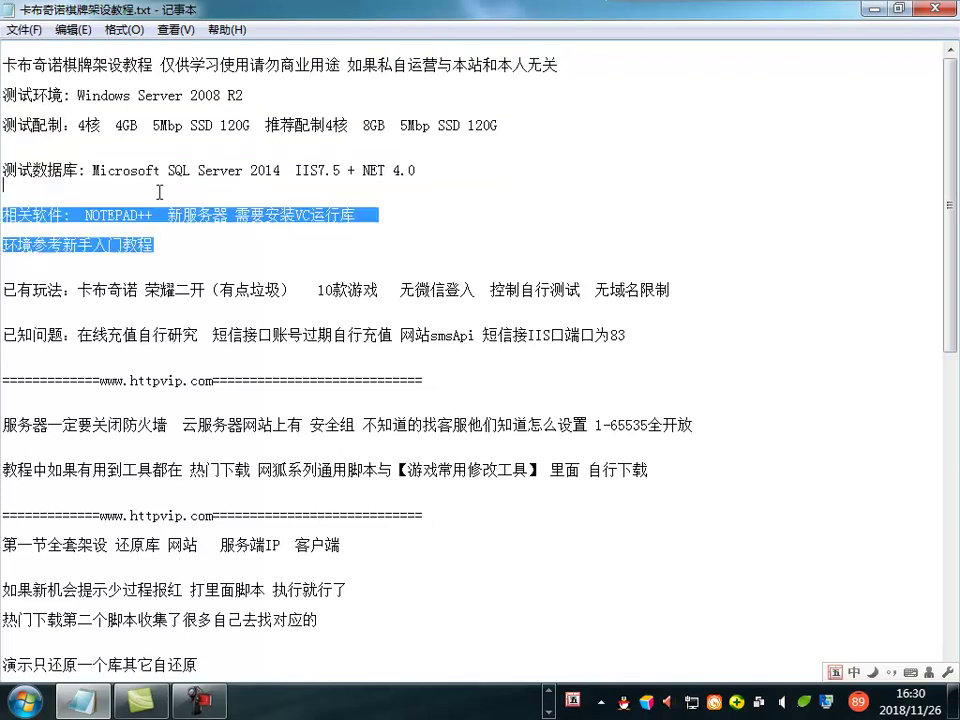
{"action": "left_click", "coordinate": [611, 262]}
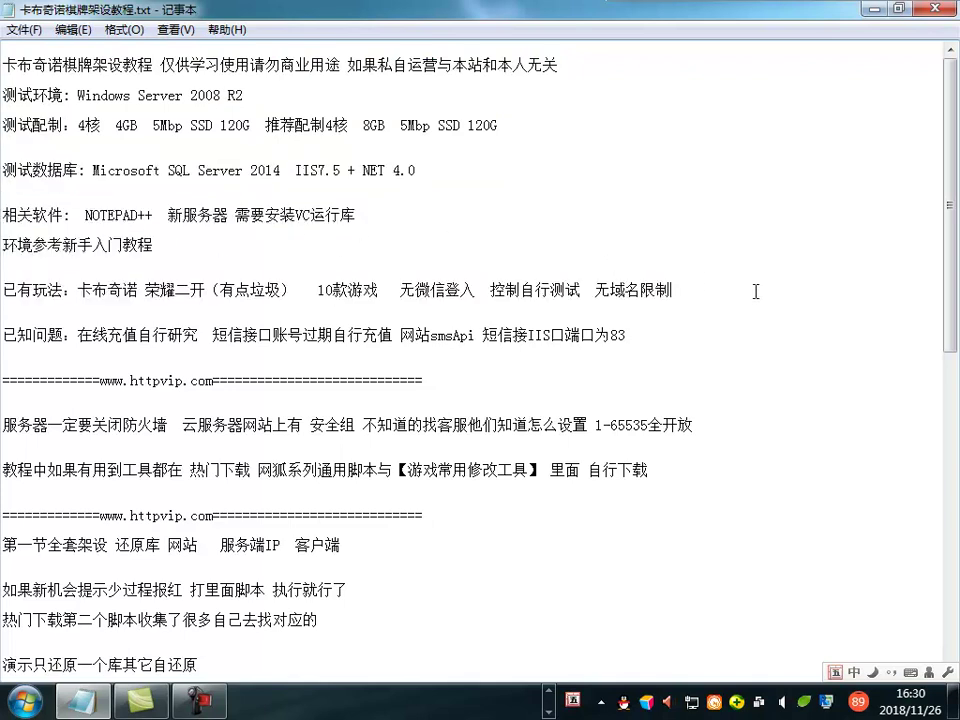
{"action": "left_click_drag", "start_coordinate": [71, 310], "coordinate": [175, 287]}
{"action": "key", "text": "ctrl+c"}
{"action": "left_click", "coordinate": [221, 290]}
{"action": "key", "text": "ctrl+v"}
{"action": "left_click", "coordinate": [310, 314]}
Highlight the 已有玩法 line and the 教程中 through 演示 lines to review the note
{"action": "left_click_drag", "start_coordinate": [702, 291], "coordinate": [223, 277]}
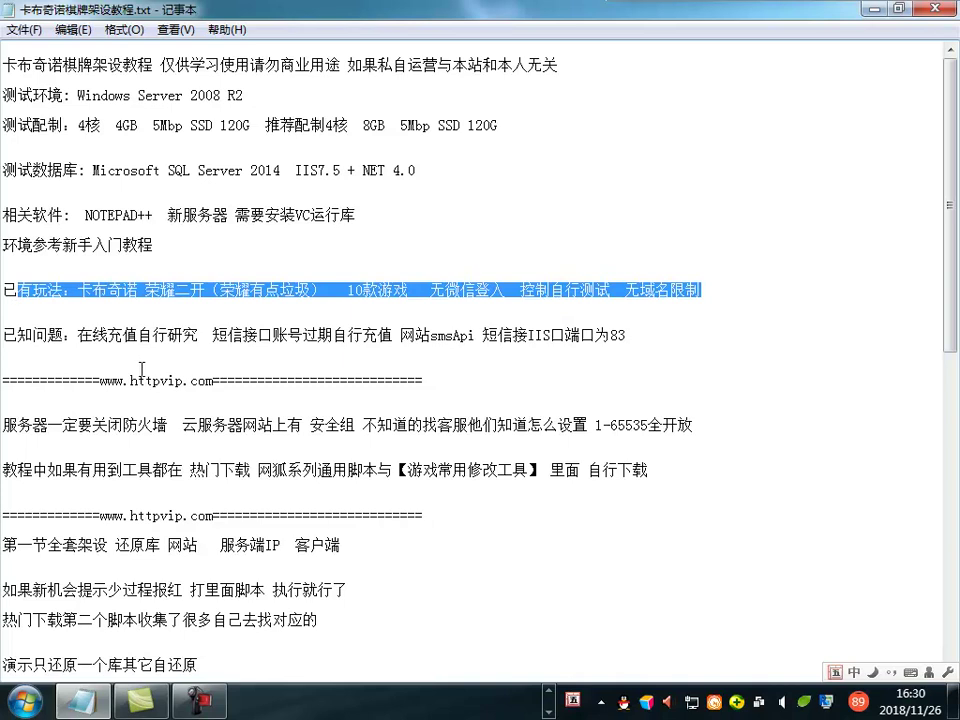
{"action": "left_click_drag", "start_coordinate": [649, 470], "coordinate": [322, 405]}
{"action": "scroll", "coordinate": [381, 447], "scroll_direction": "down", "scroll_amount": 3}
{"action": "left_click", "coordinate": [381, 447]}
{"action": "left_click_drag", "start_coordinate": [2, 372], "coordinate": [5, 545]}
{"action": "left_click", "coordinate": [319, 497]}
{"action": "left_click_drag", "start_coordinate": [155, 485], "coordinate": [5, 545]}
{"action": "left_click", "coordinate": [340, 487]}
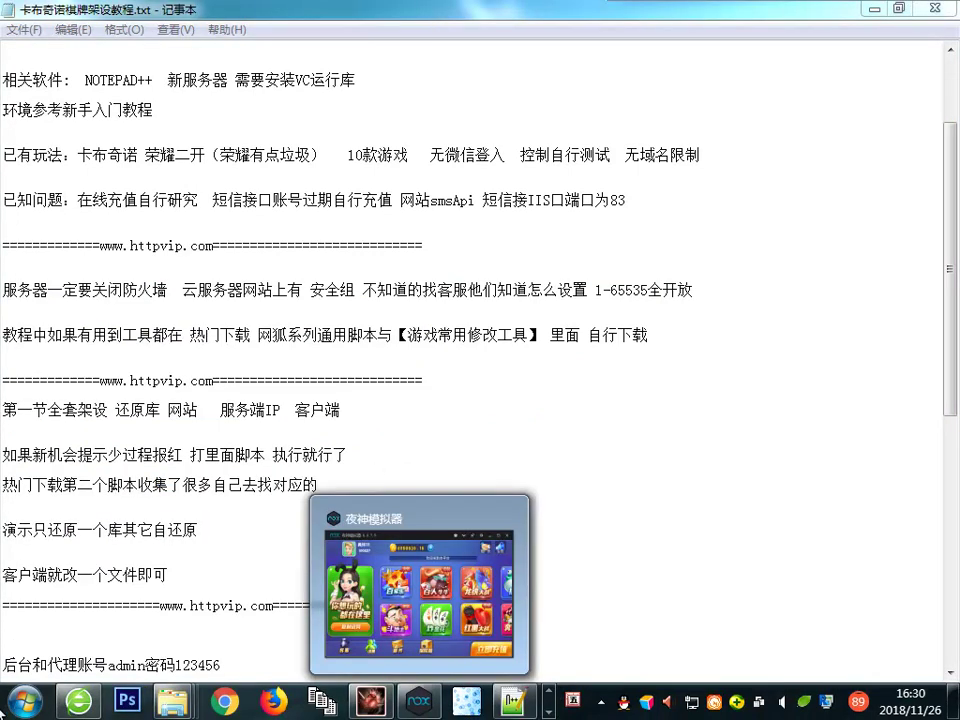
Launch Remote Desktop Connection, confirm full-screen display, and connect to 116.196.93.26
{"action": "left_click", "coordinate": [27, 700]}
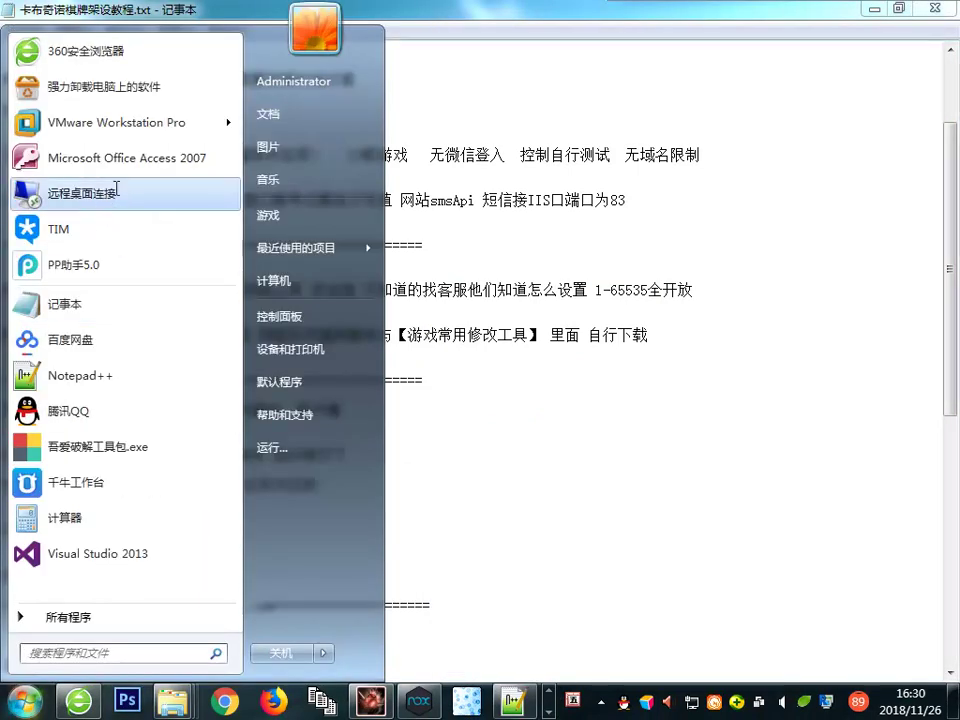
{"action": "left_click", "coordinate": [110, 196]}
{"action": "left_click", "coordinate": [310, 321]}
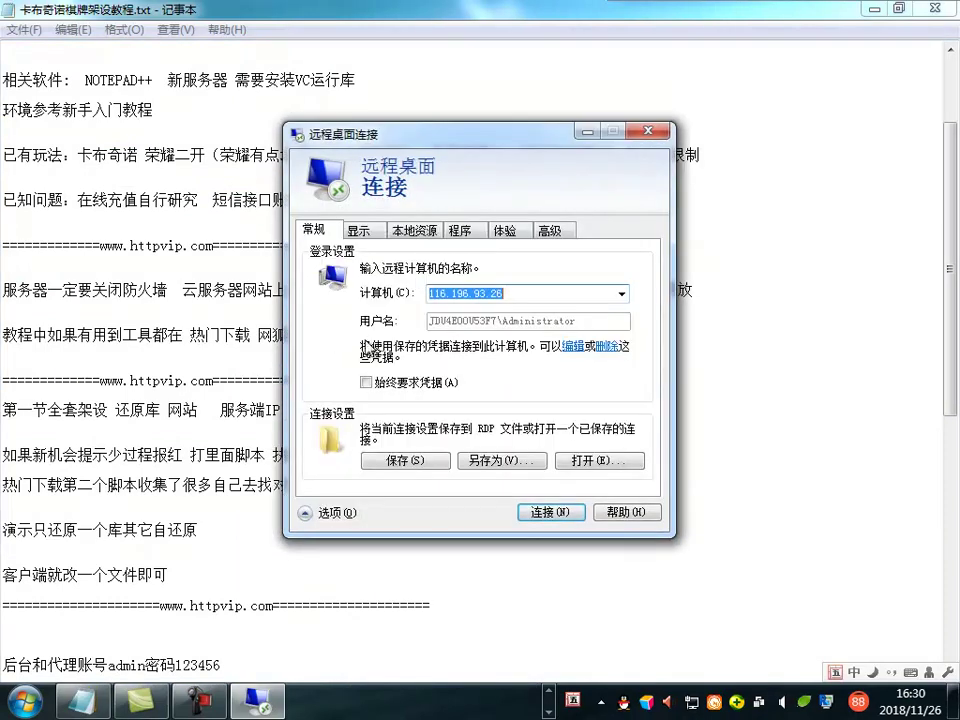
{"action": "left_click", "coordinate": [374, 233]}
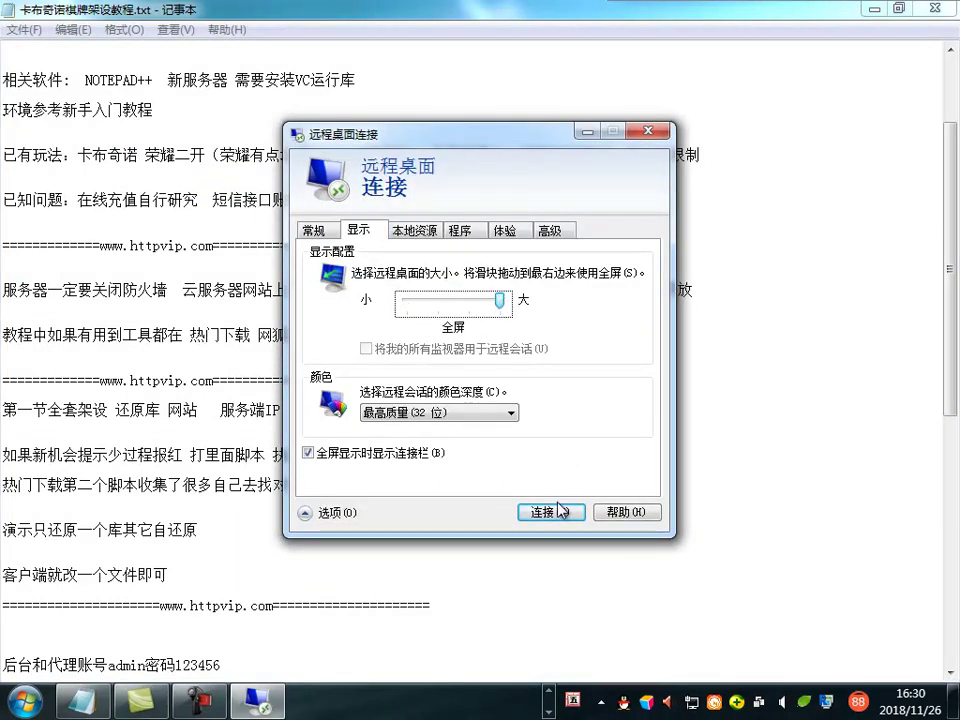
{"action": "left_click", "coordinate": [522, 513]}
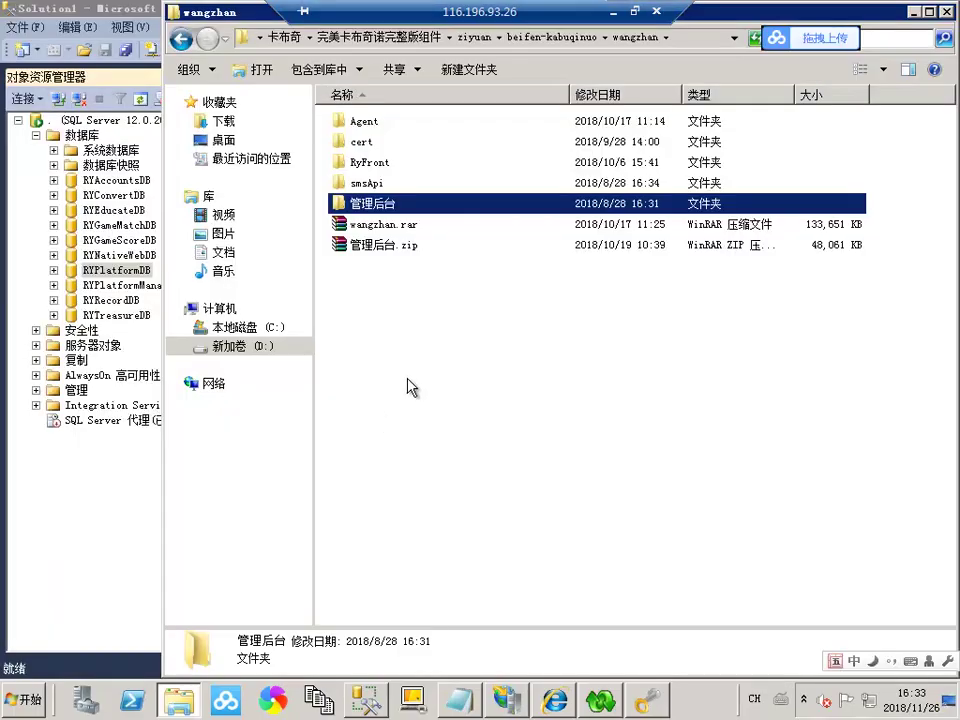
Go up to the ziyuan folder in File Explorer and select all its items
{"action": "left_click_drag", "start_coordinate": [489, 272], "coordinate": [535, 118]}
{"action": "left_click", "coordinate": [481, 40]}
{"action": "key", "text": "ctrl+a"}
{"action": "left_click", "coordinate": [510, 400]}
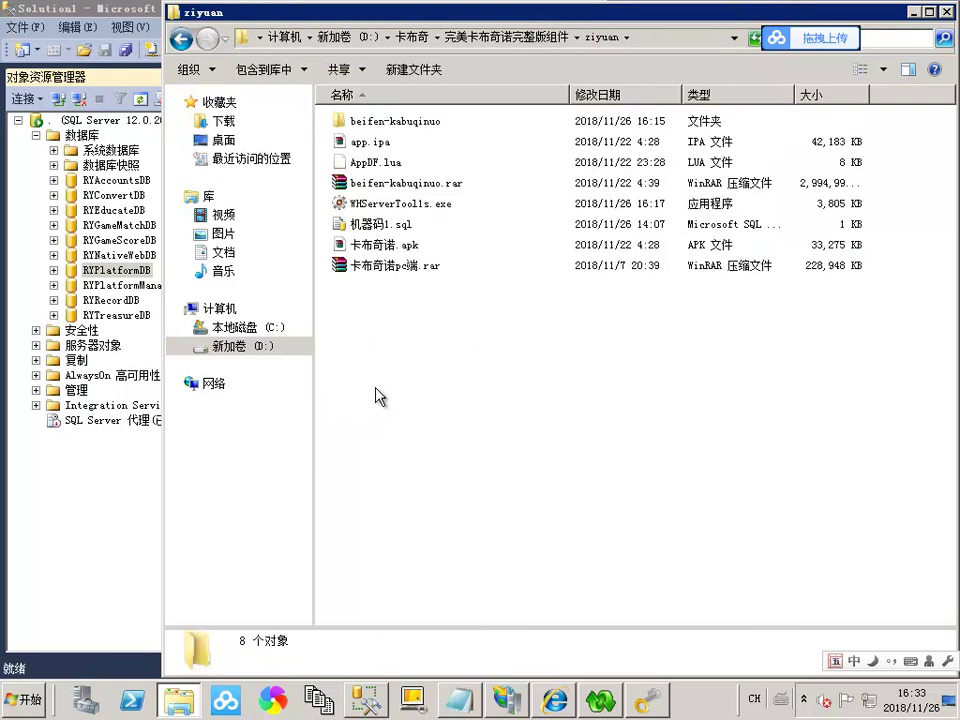
Delete RYPlatformDB in Object Explorer with 关闭现有连接 ticked
{"action": "left_click", "coordinate": [141, 506]}
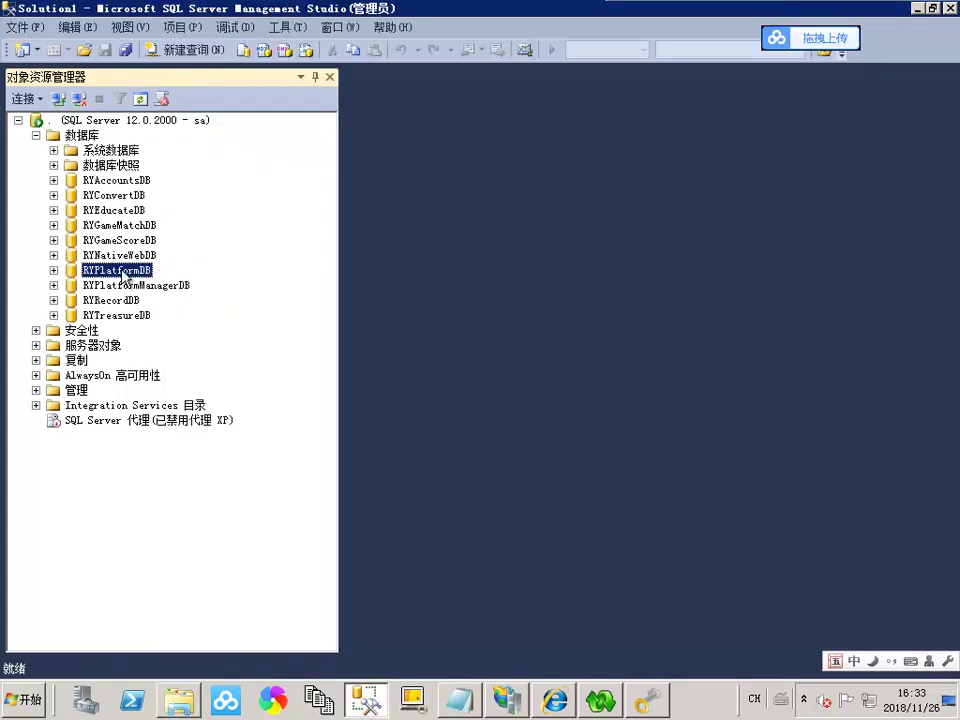
{"action": "right_click", "coordinate": [124, 277]}
{"action": "left_click", "coordinate": [252, 496]}
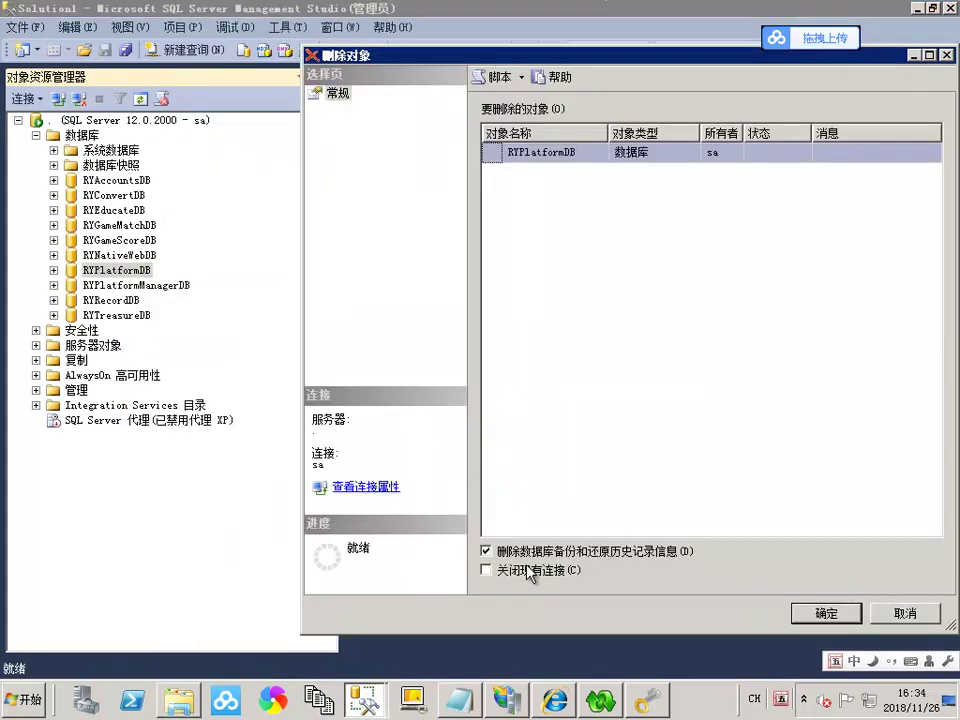
{"action": "left_click", "coordinate": [530, 570]}
{"action": "left_click", "coordinate": [826, 613]}
{"action": "left_click", "coordinate": [178, 700]}
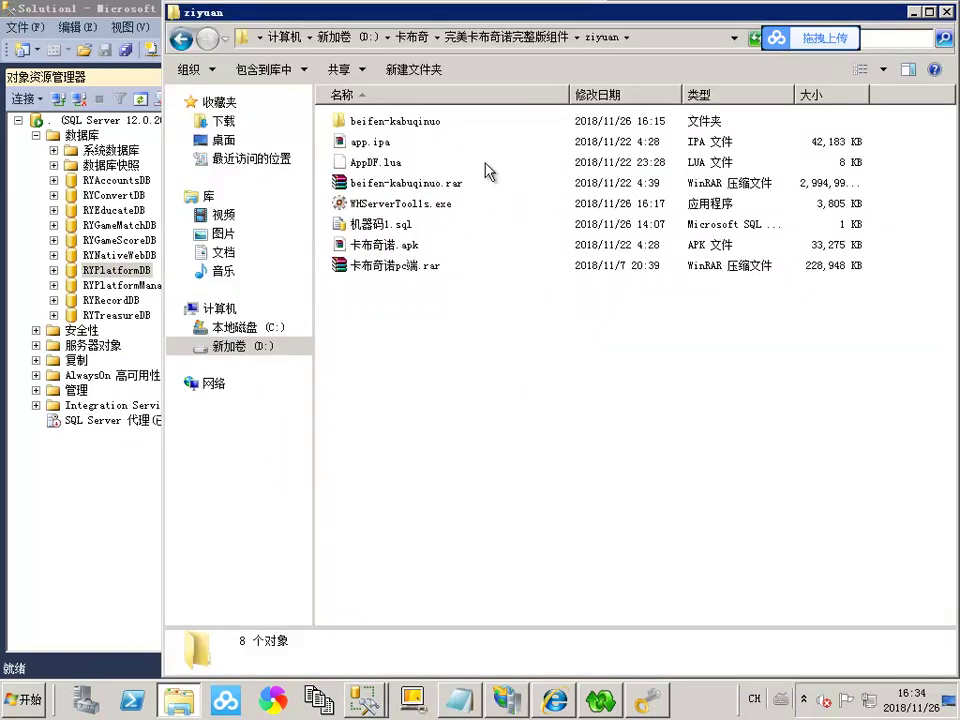
Open beifen-kabuqinuo and then its Backup folder, and minimise the remote session
{"action": "double_click", "coordinate": [395, 121]}
{"action": "double_click", "coordinate": [366, 121]}
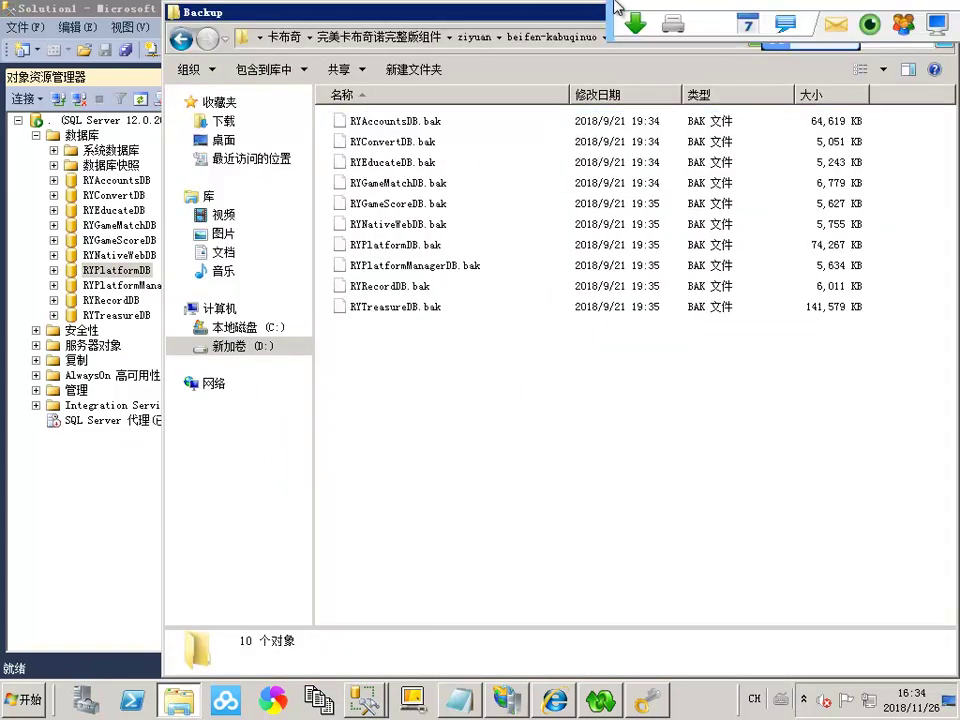
{"action": "left_click", "coordinate": [615, 15]}
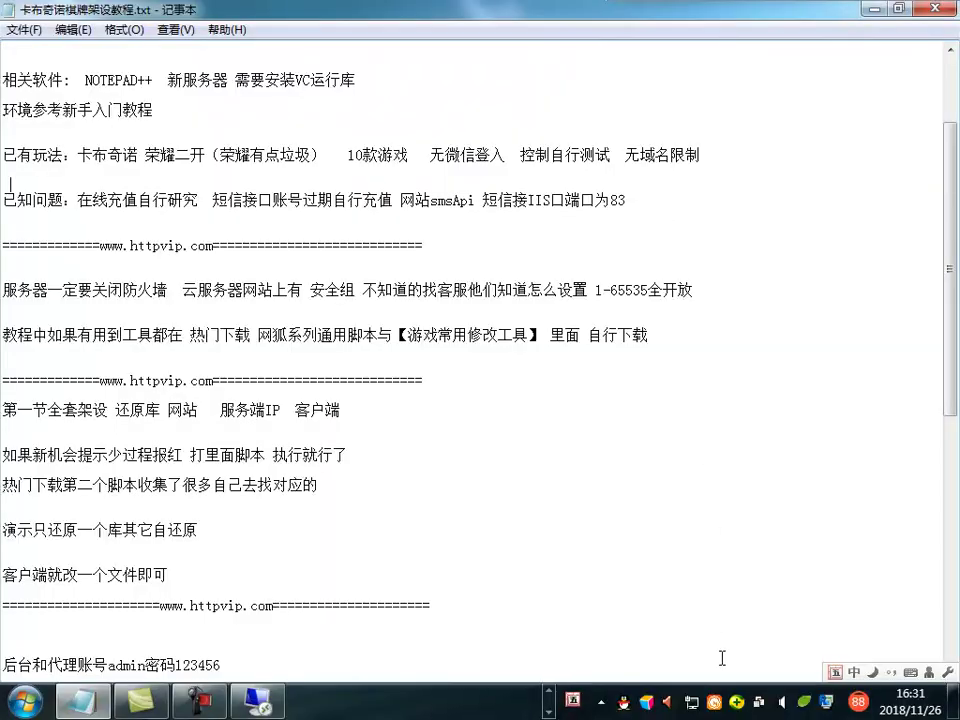
Quit the UFax2 fax software from the local taskbar
{"action": "right_click", "coordinate": [803, 700]}
{"action": "left_click", "coordinate": [826, 680]}
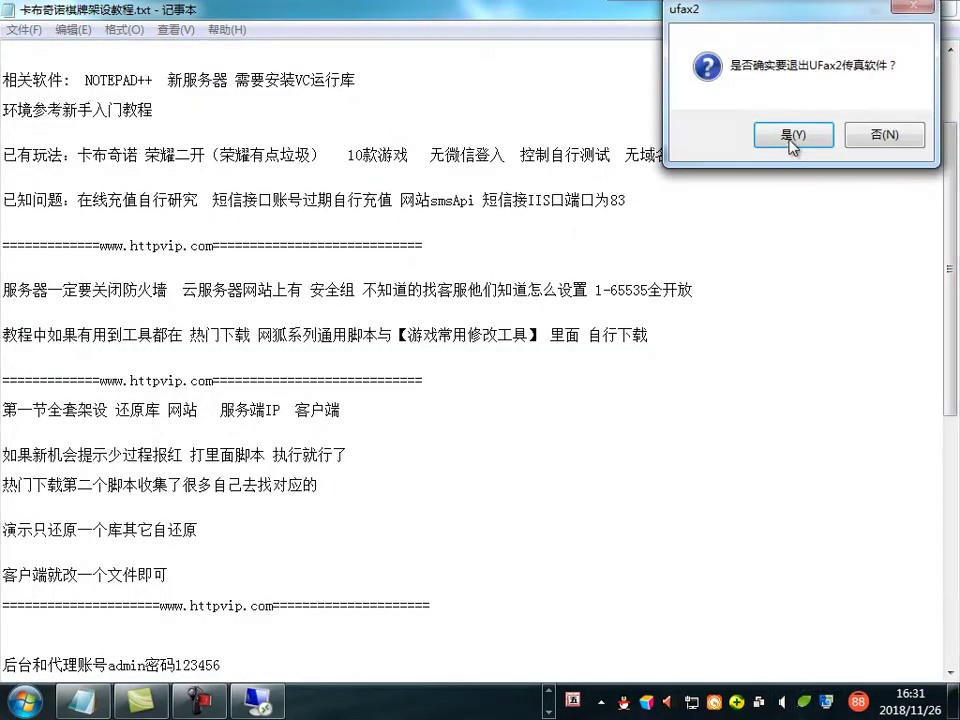
{"action": "left_click", "coordinate": [792, 138]}
{"action": "left_click_drag", "start_coordinate": [10, 535], "coordinate": [205, 530]}
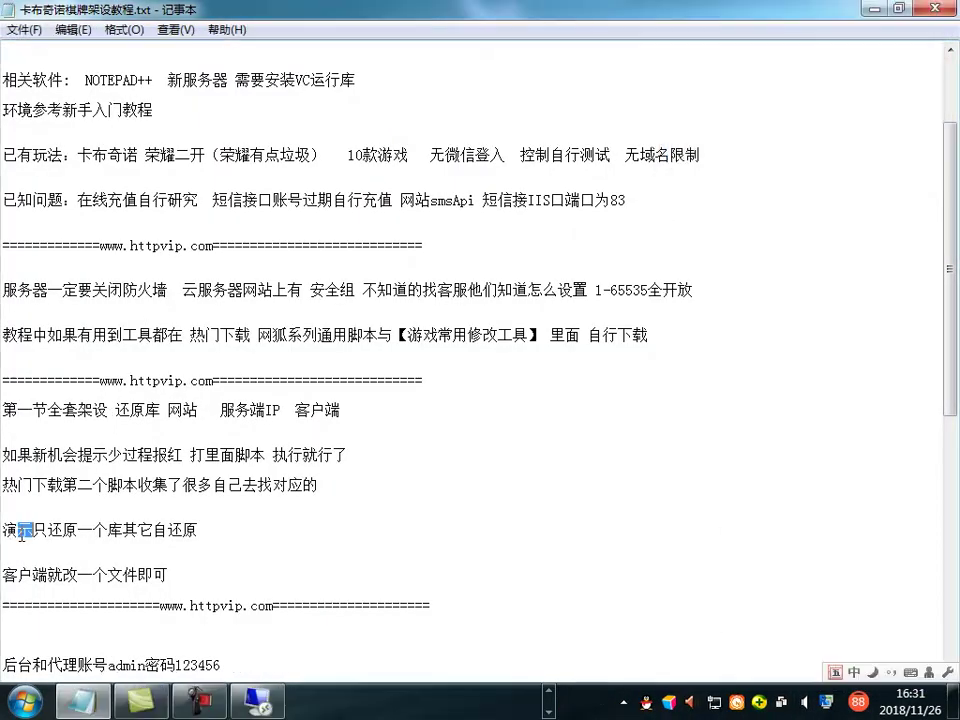
Back in the remote Backup folder, select RYPlatformDB.bak among the .bak files
{"action": "left_click", "coordinate": [322, 700]}
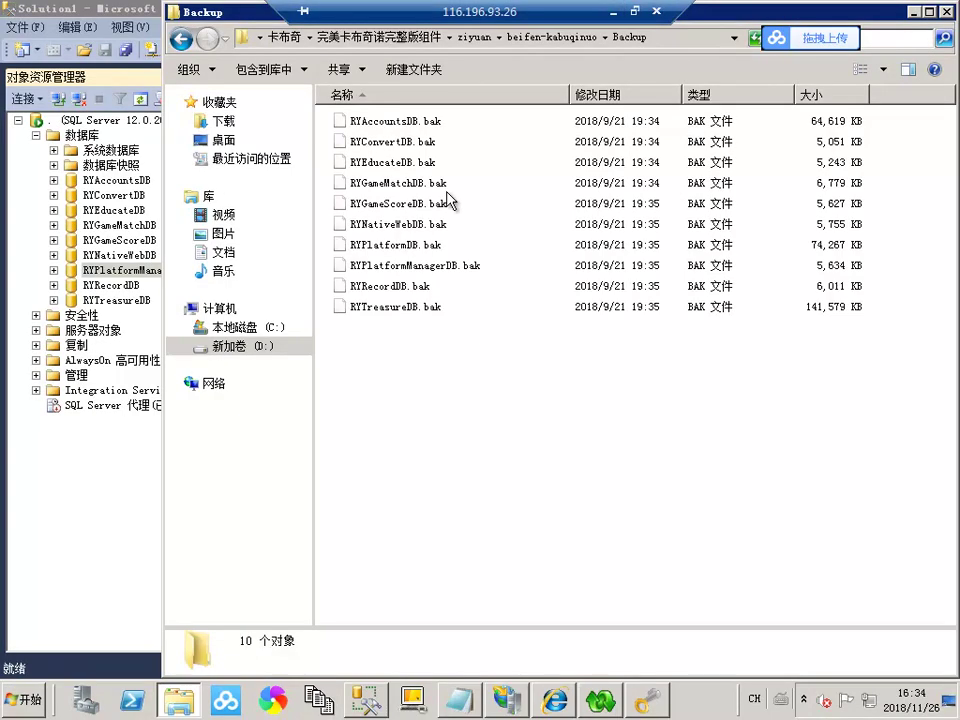
{"action": "left_click", "coordinate": [380, 142]}
{"action": "left_click", "coordinate": [396, 225]}
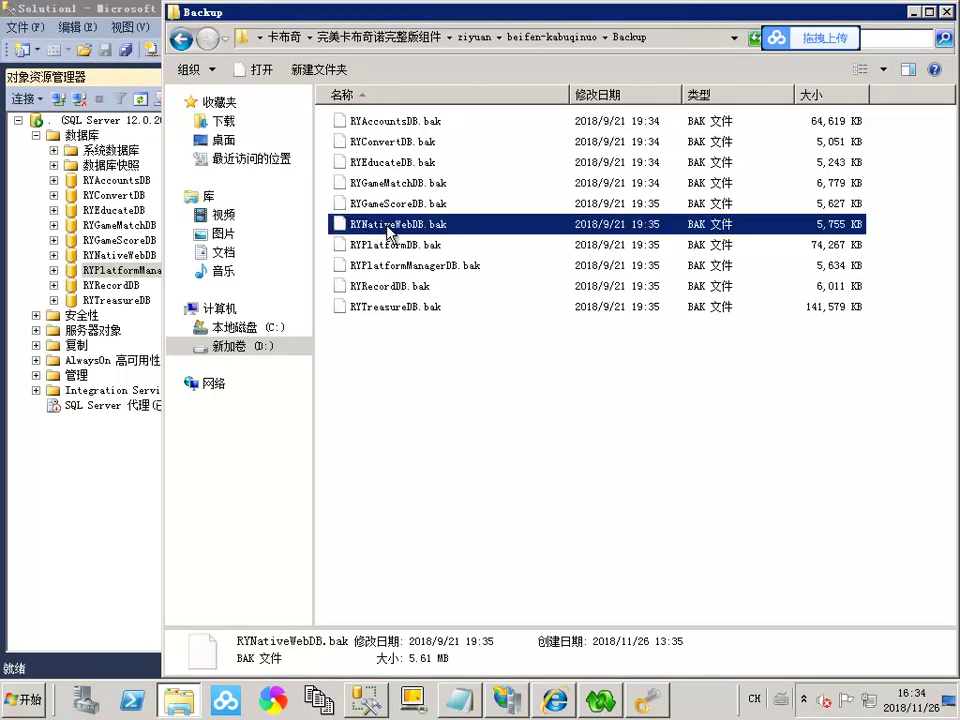
{"action": "left_click", "coordinate": [398, 247]}
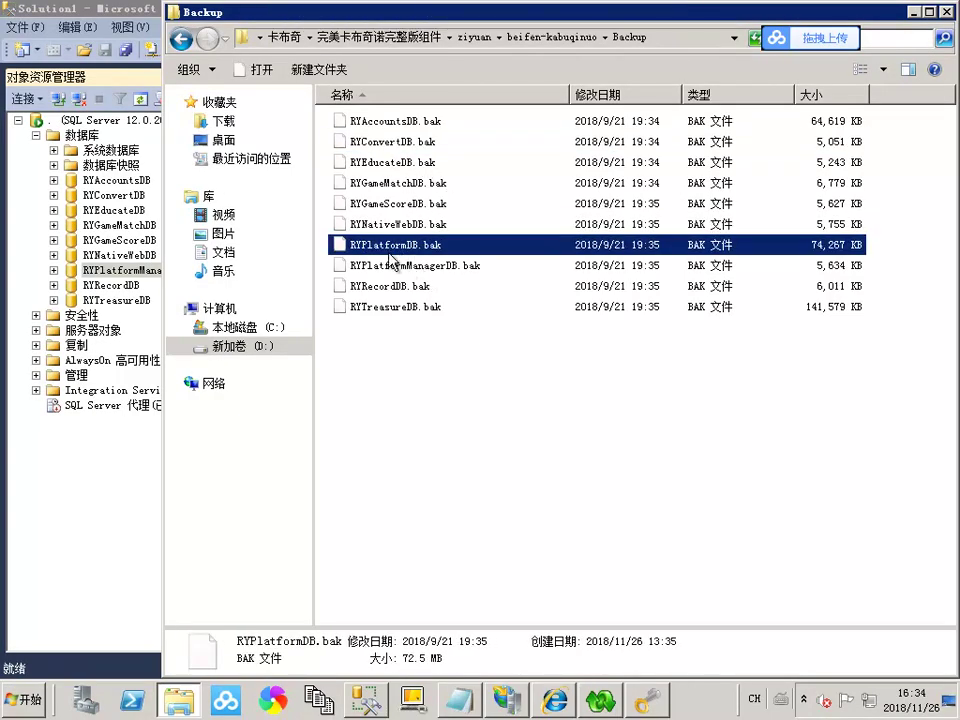
Start a Device restore and point the backup file browser at the copied Backup folder path
{"action": "right_click", "coordinate": [84, 136]}
{"action": "left_click", "coordinate": [150, 188]}
{"action": "left_click", "coordinate": [426, 257]}
{"action": "left_click", "coordinate": [831, 261]}
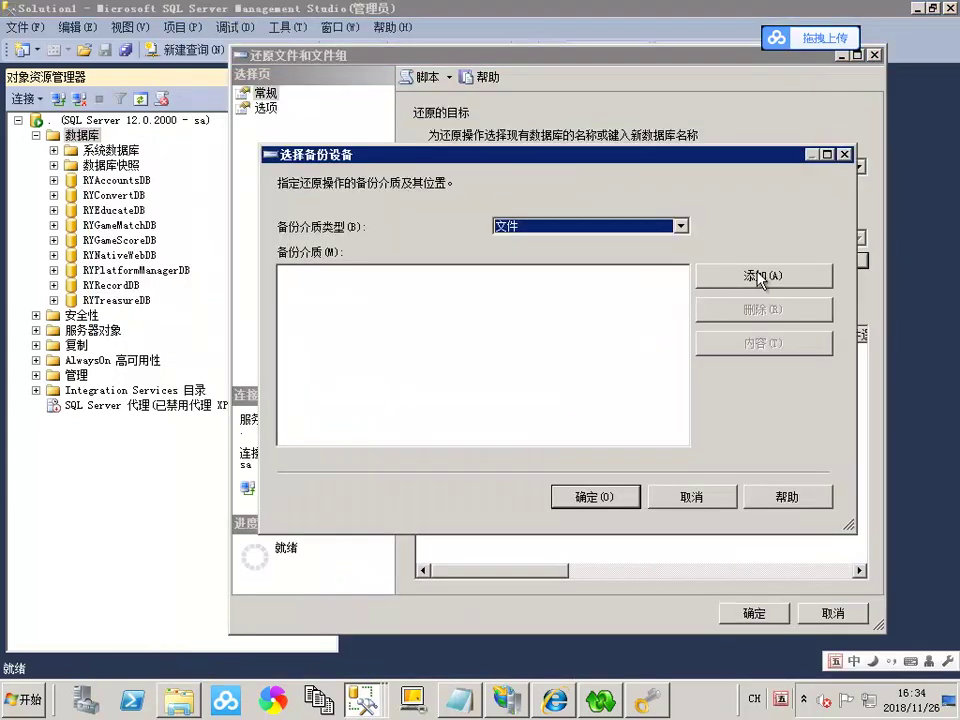
{"action": "left_click", "coordinate": [810, 336]}
{"action": "key", "text": "alt+Tab"}
{"action": "left_click", "coordinate": [680, 31]}
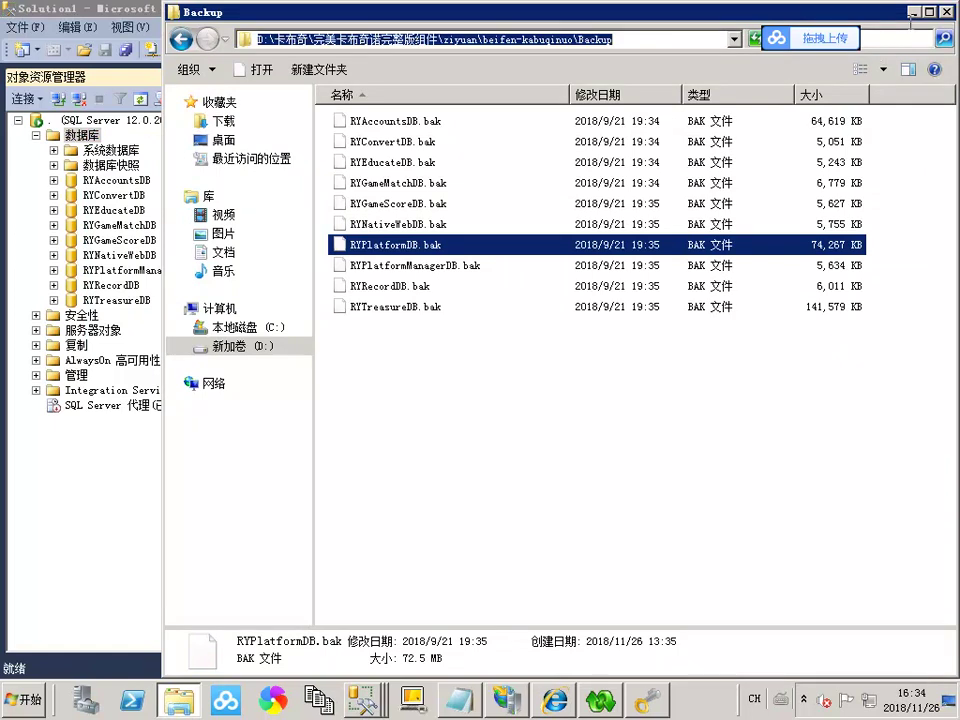
{"action": "key", "text": "alt+Tab"}
{"action": "left_click", "coordinate": [529, 484]}
{"action": "type", "text": "D:\\卡布奇\\完美卡布奇诺完整版组件\\ziyuan\\beifen-kabuqinuo\\Backup"}
{"action": "left_click", "coordinate": [687, 511]}
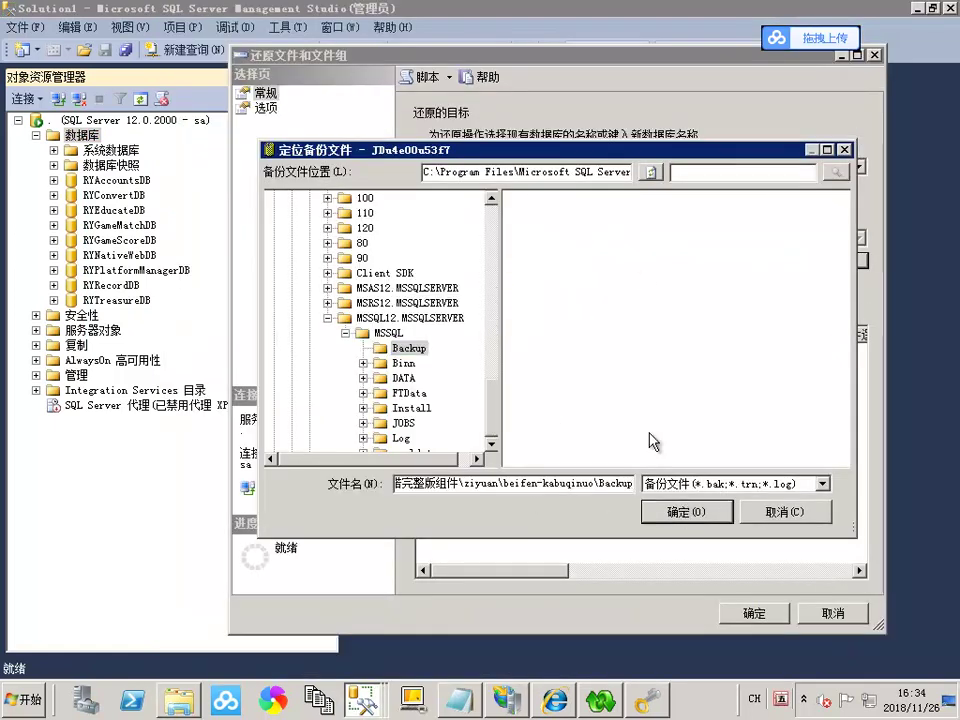
Choose RYPlatformDB.bak, tick the third backup set, and restore RYPlatformDB
{"action": "double_click", "coordinate": [558, 297]}
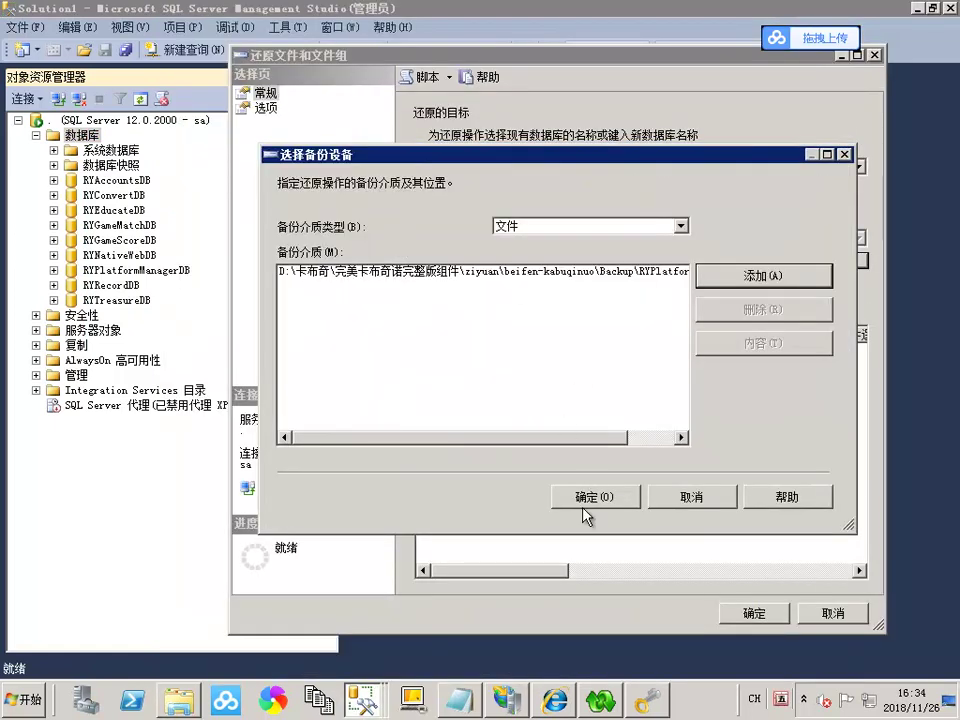
{"action": "left_click", "coordinate": [584, 510]}
{"action": "left_click", "coordinate": [437, 393]}
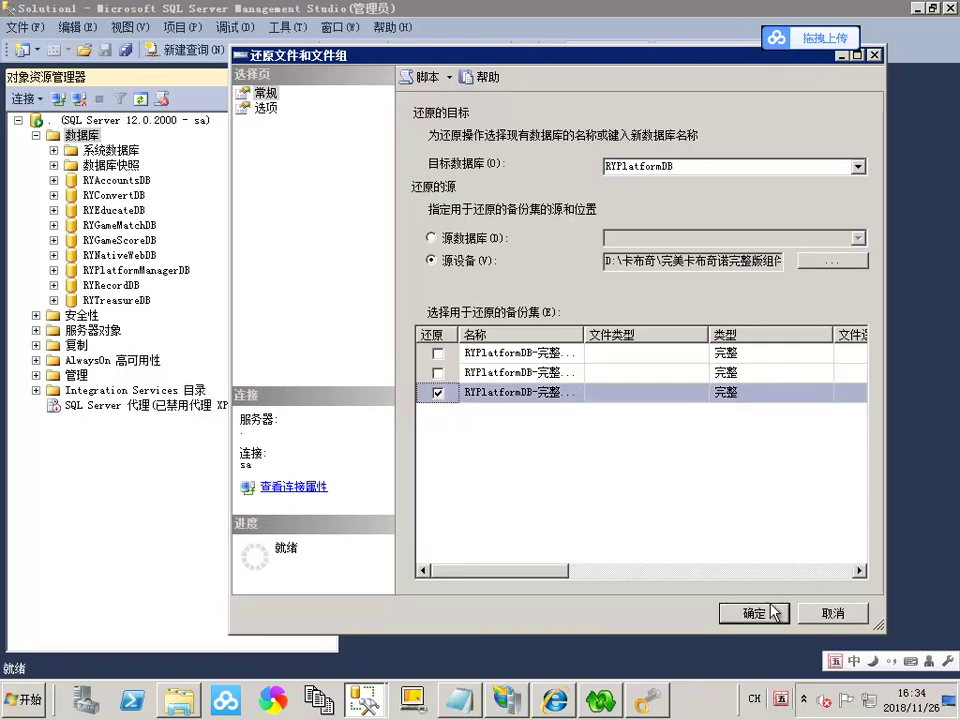
{"action": "left_click", "coordinate": [765, 612]}
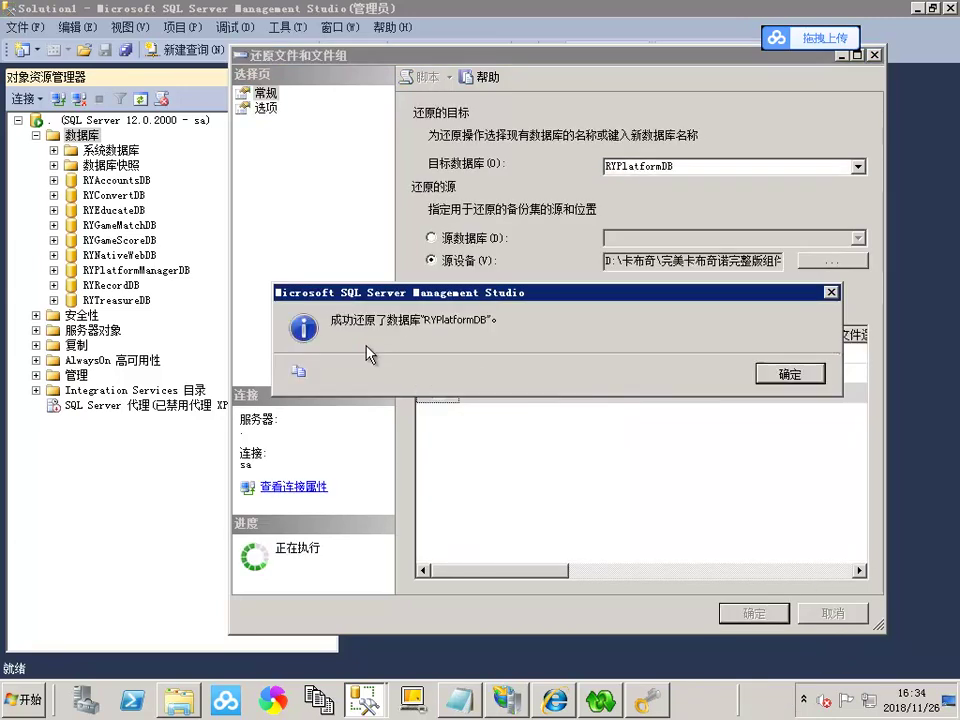
{"action": "left_click", "coordinate": [788, 373]}
{"action": "right_click", "coordinate": [71, 143]}
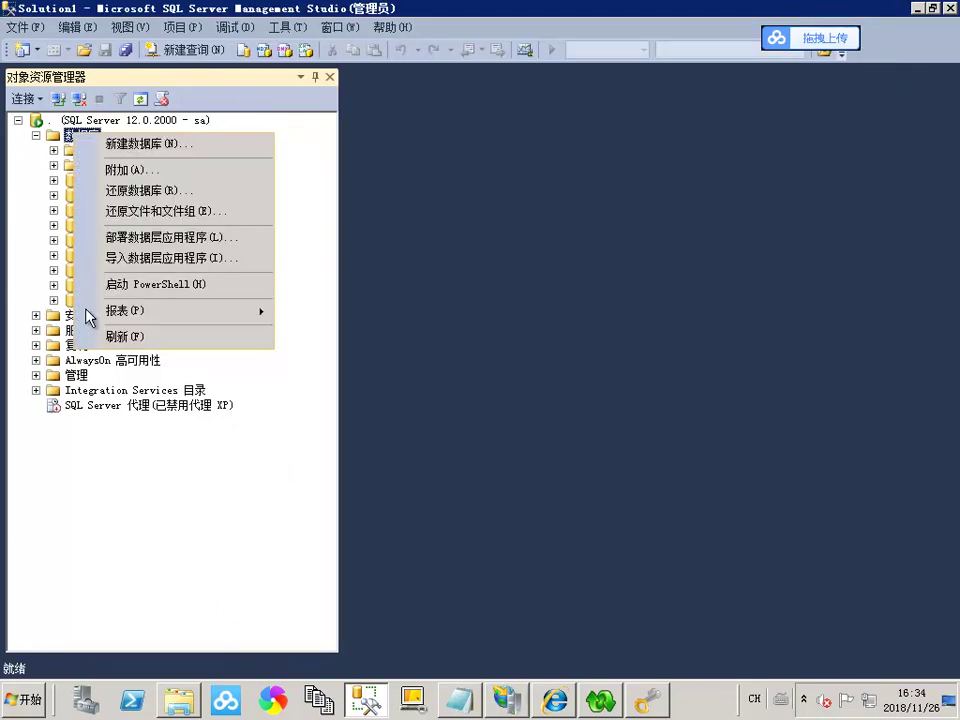
Refresh Databases, expand RYPlatformDB > Tables, and open dbo.DataBaseInfo with Edit Top 200 Rows
{"action": "left_click", "coordinate": [122, 337]}
{"action": "left_click", "coordinate": [120, 271]}
{"action": "double_click", "coordinate": [122, 274]}
{"action": "double_click", "coordinate": [128, 300]}
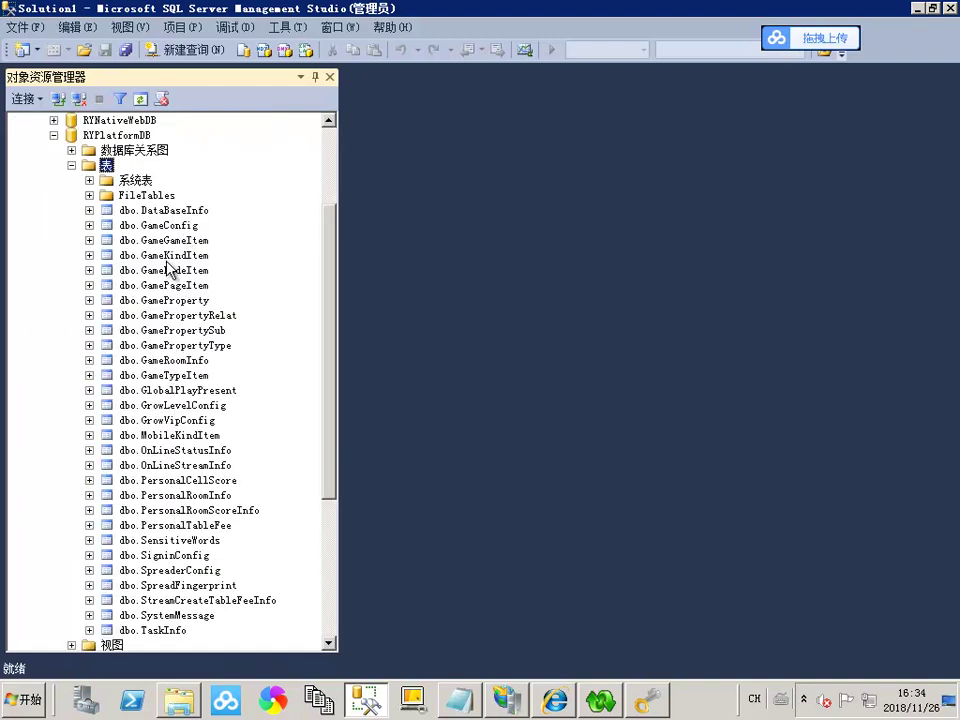
{"action": "right_click", "coordinate": [183, 215]}
{"action": "left_click", "coordinate": [295, 281]}
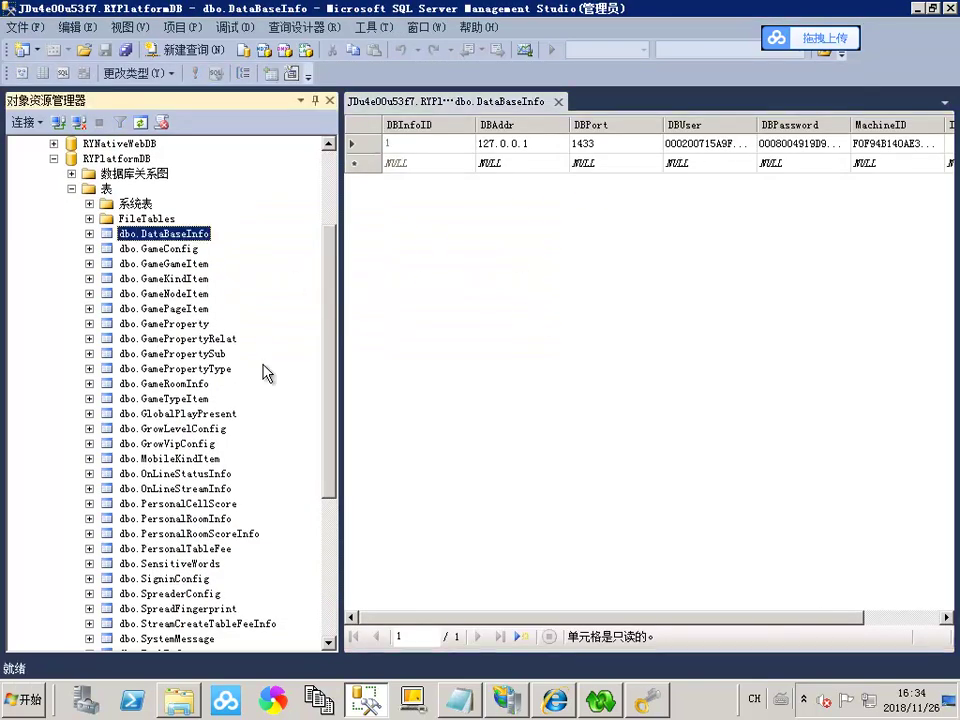
{"action": "left_click", "coordinate": [178, 700]}
Open unicode_kbqn under beifen-kabuqinuo and run GMtools.exe to bring up 云尖科技工具V1.0
{"action": "left_click", "coordinate": [553, 37]}
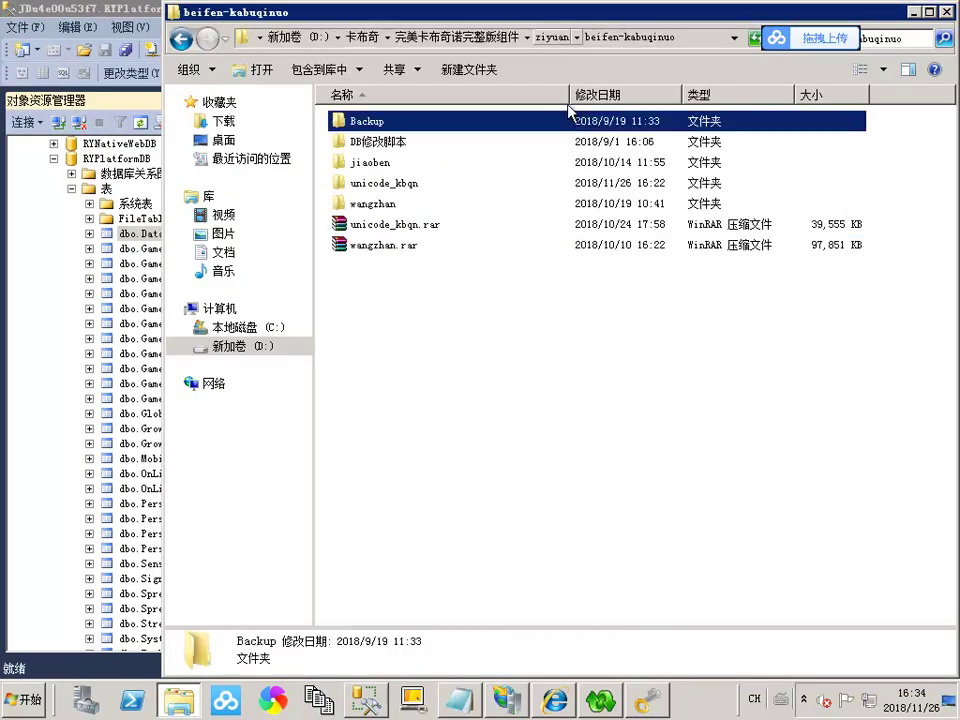
{"action": "double_click", "coordinate": [360, 187]}
{"action": "scroll", "coordinate": [422, 291], "scroll_direction": "down", "scroll_amount": 8}
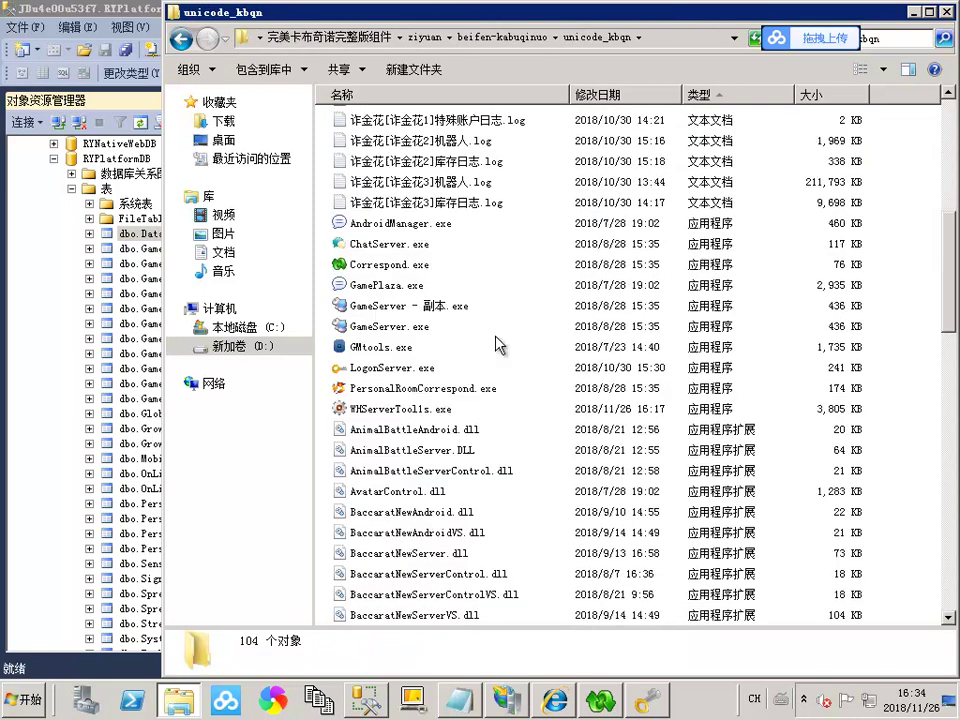
{"action": "double_click", "coordinate": [378, 347]}
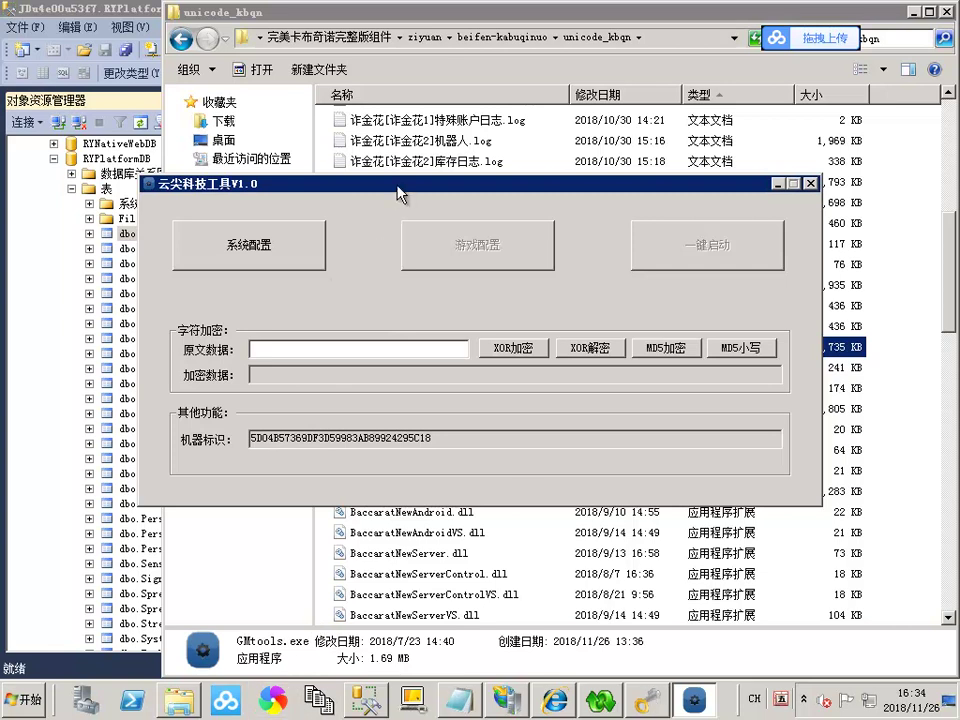
{"action": "left_click_drag", "start_coordinate": [396, 190], "coordinate": [336, 178]}
{"action": "left_click", "coordinate": [179, 702]}
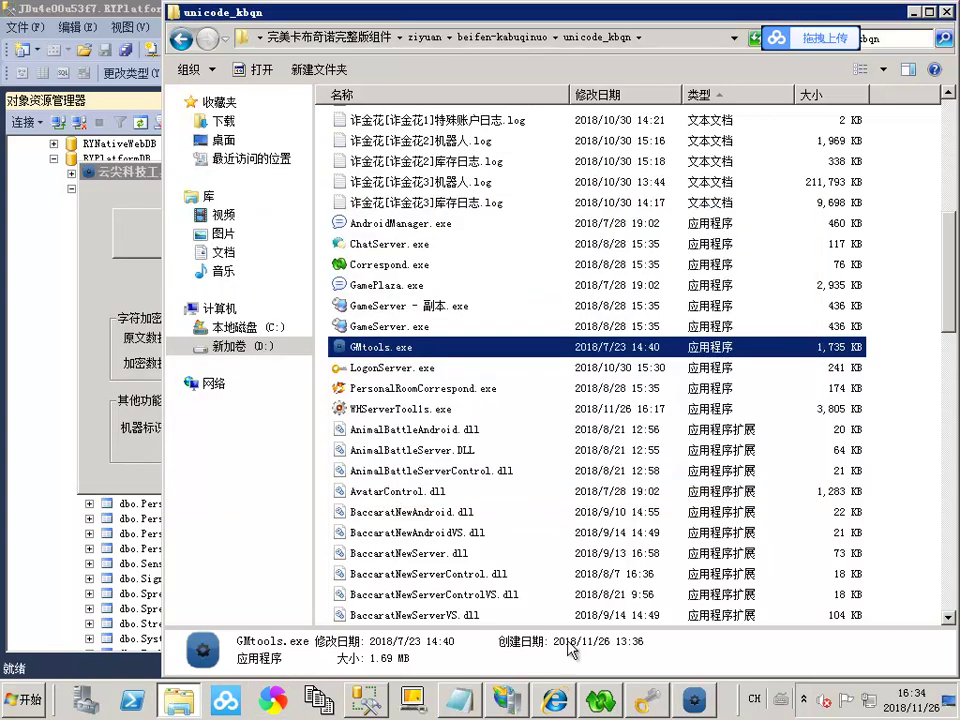
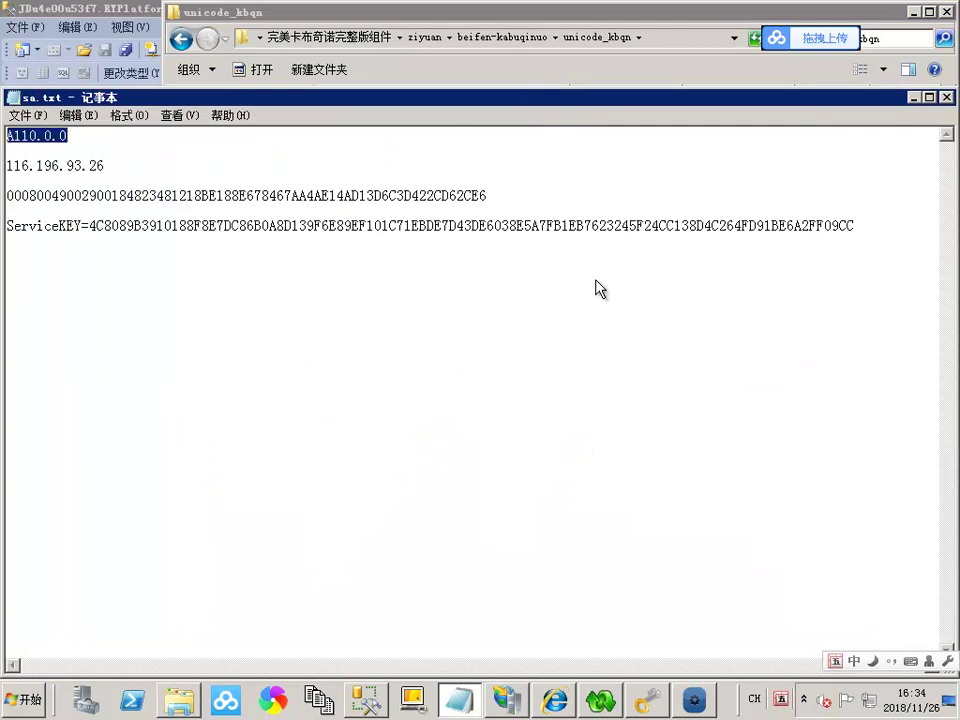
XOR-encrypt the database password in 云尖科技工具 and select the encrypted output
{"action": "left_click", "coordinate": [685, 705]}
{"action": "left_click", "coordinate": [307, 337]}
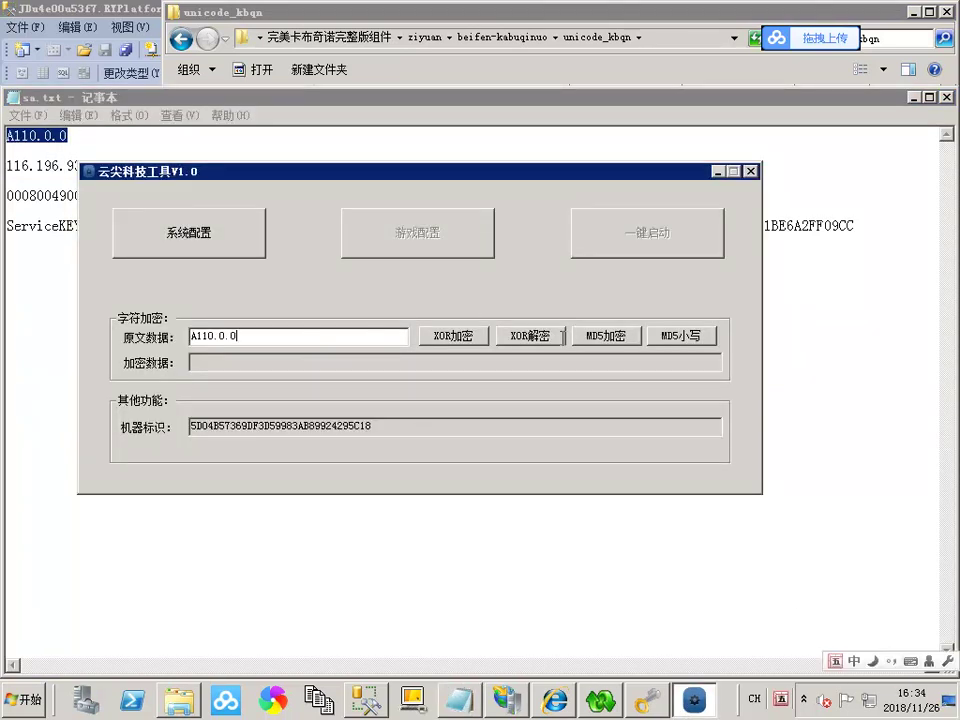
{"action": "left_click", "coordinate": [453, 336]}
{"action": "left_click_drag", "start_coordinate": [552, 362], "coordinate": [190, 362]}
{"action": "key", "text": "ctrl+c"}
Store the encrypted password in the DBPassword cell of the first DataBaseInfo row
{"action": "left_click", "coordinate": [141, 10]}
{"action": "left_click", "coordinate": [789, 143]}
{"action": "key", "text": "ctrl+v"}
{"action": "key", "text": "Down"}
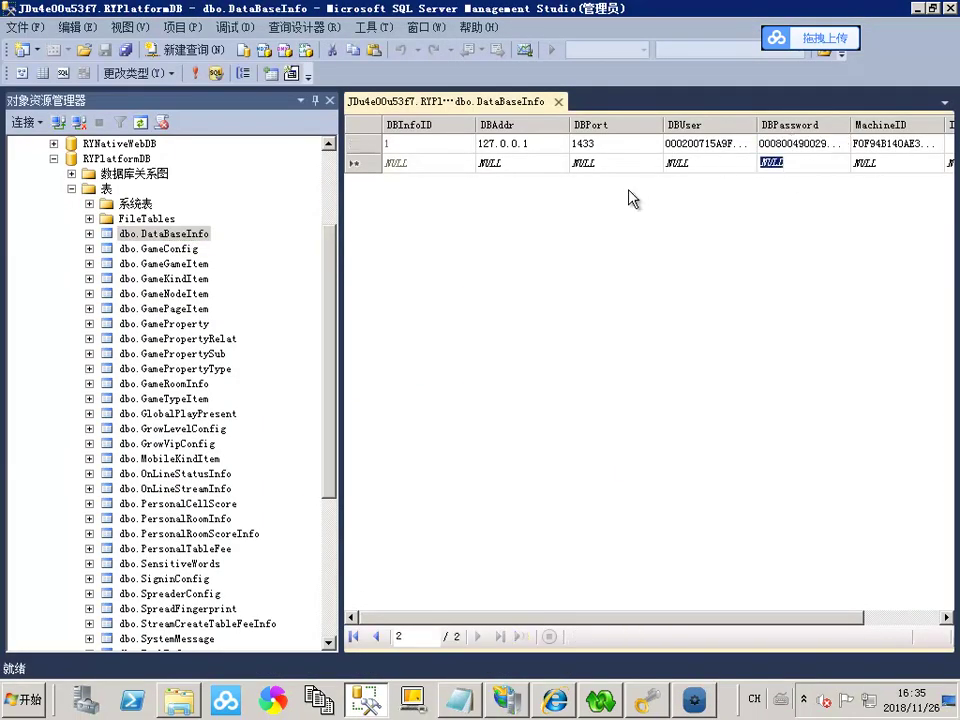
{"action": "left_click", "coordinate": [368, 703]}
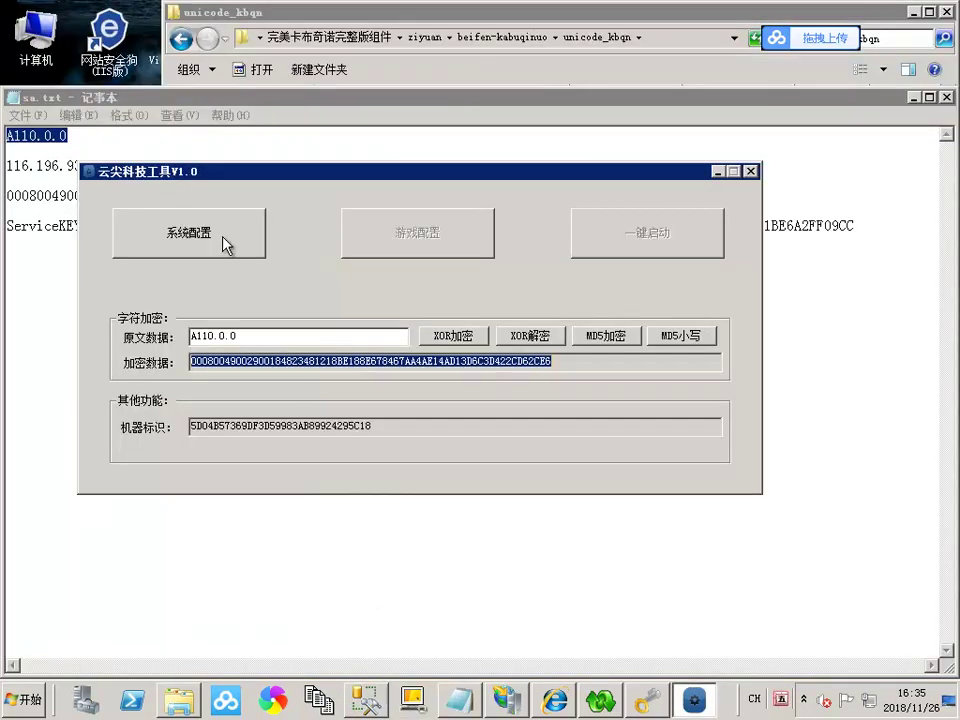
{"action": "left_click", "coordinate": [224, 245]}
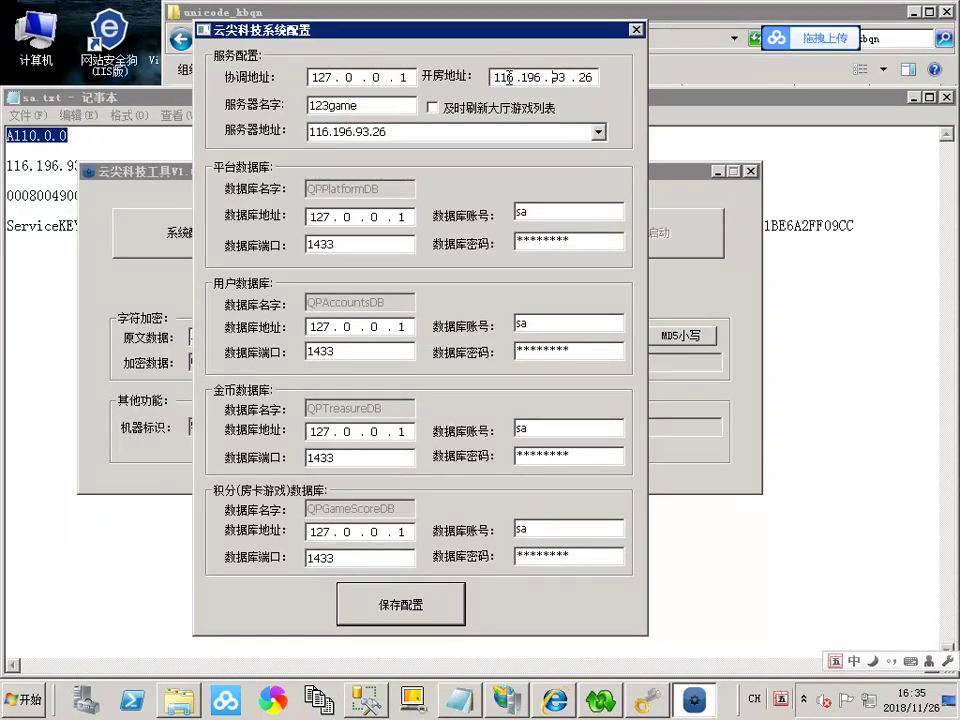
Enable 及时刷新大厅游戏列表 (live lobby game list refresh) in 系统配置
{"action": "mouse_move", "coordinate": [309, 32]}
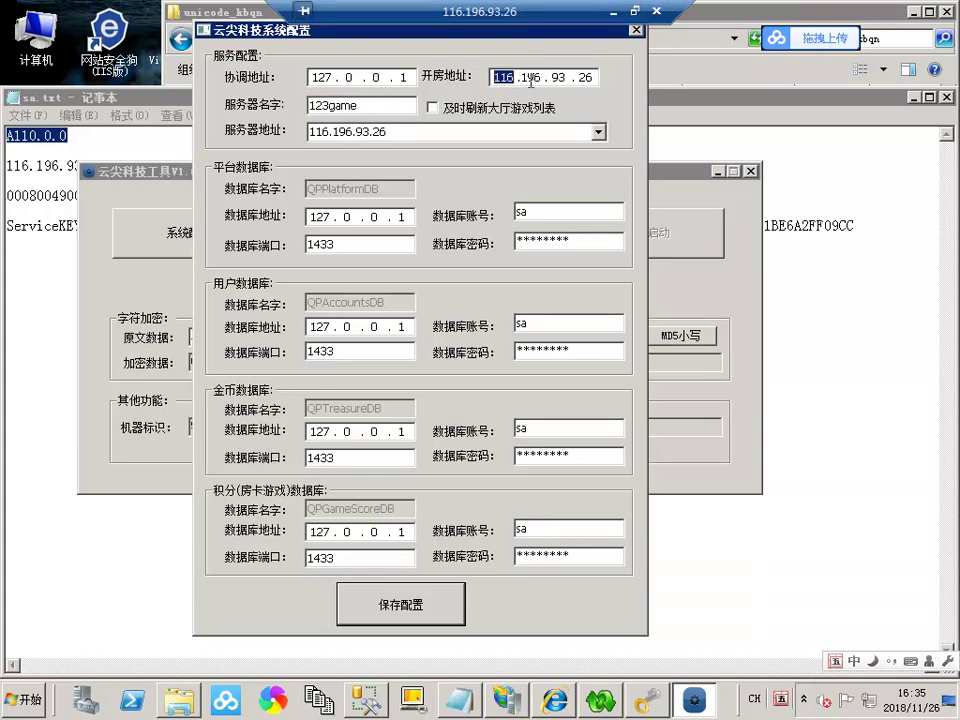
{"action": "left_click", "coordinate": [434, 107]}
{"action": "left_click", "coordinate": [417, 130]}
Check the platform, user, coin and score database password fields, then save the configuration
{"action": "double_click", "coordinate": [616, 241]}
{"action": "right_click", "coordinate": [47, 133]}
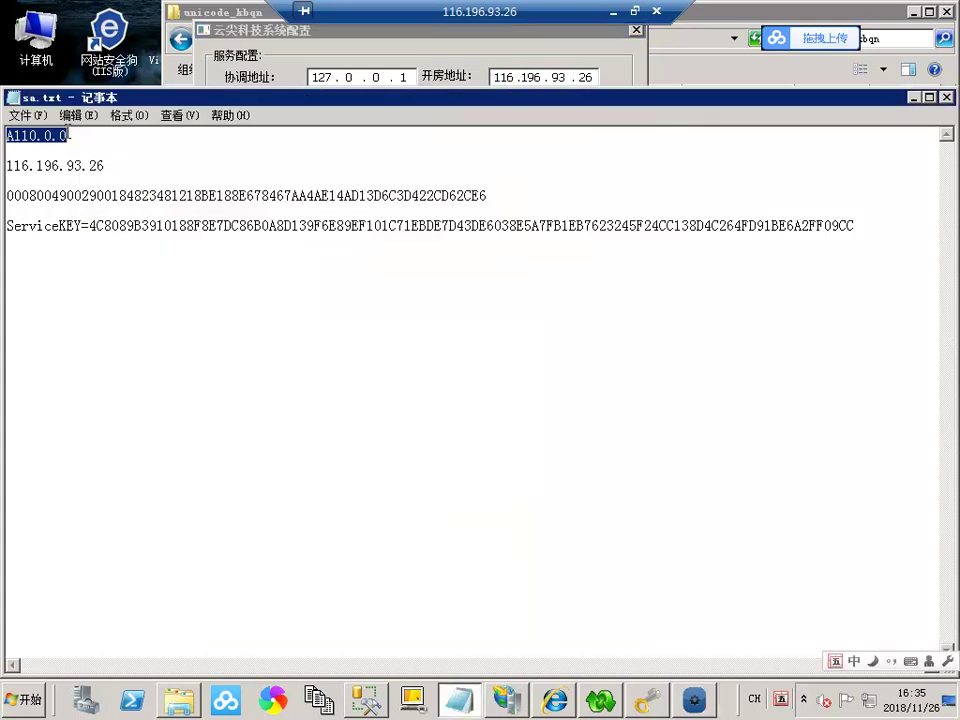
{"action": "left_click", "coordinate": [75, 182]}
{"action": "left_click", "coordinate": [368, 48]}
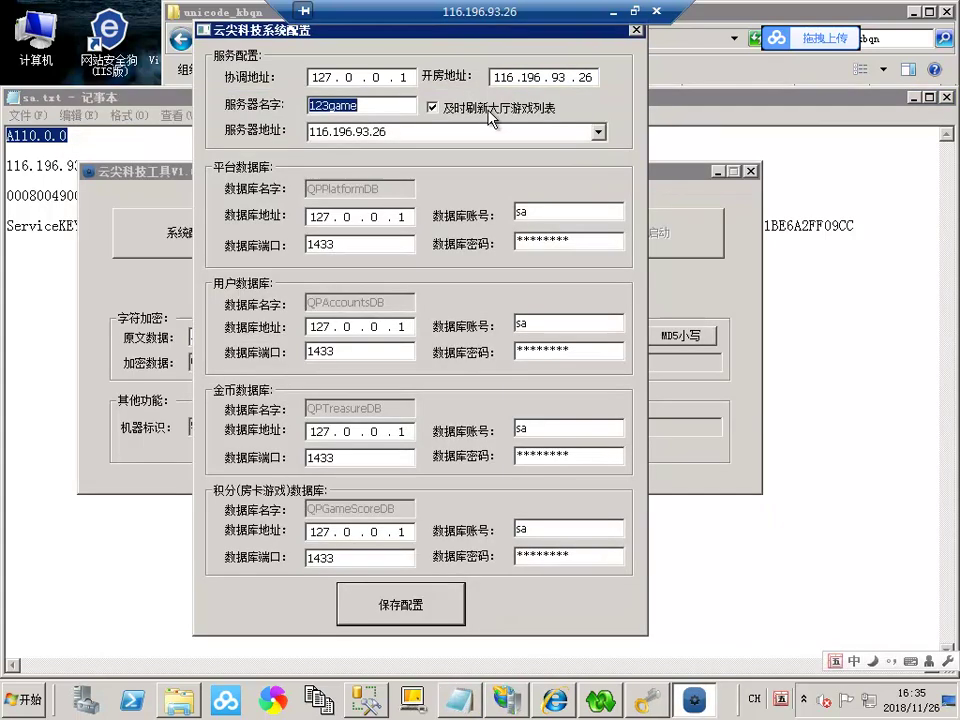
{"action": "left_click", "coordinate": [594, 243]}
{"action": "double_click", "coordinate": [577, 349]}
{"action": "double_click", "coordinate": [570, 456]}
{"action": "left_click", "coordinate": [565, 556]}
{"action": "left_click", "coordinate": [400, 604]}
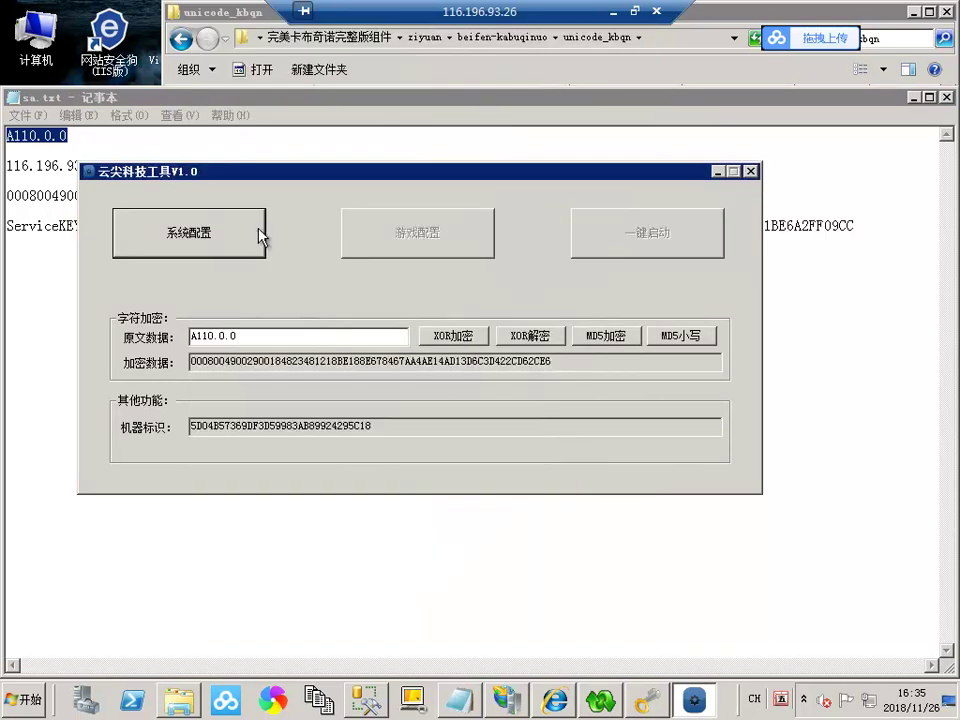
Insert the line 配制一下就好了 above 客户端就改一个文件即可 in the local tutorial Notepad
{"action": "left_click", "coordinate": [713, 30]}
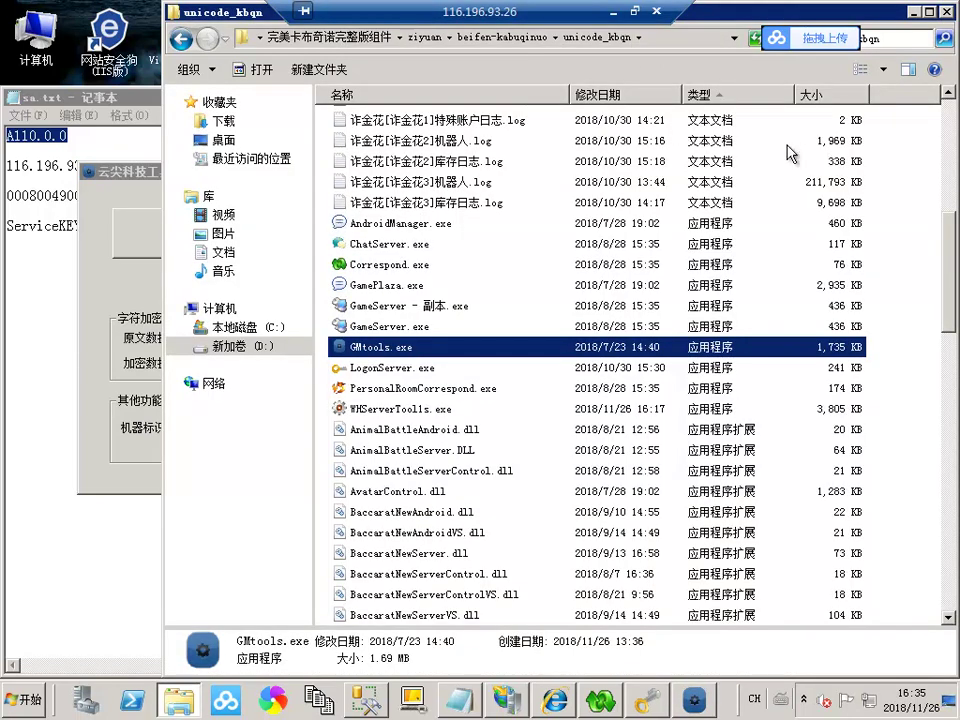
{"action": "left_click", "coordinate": [460, 706]}
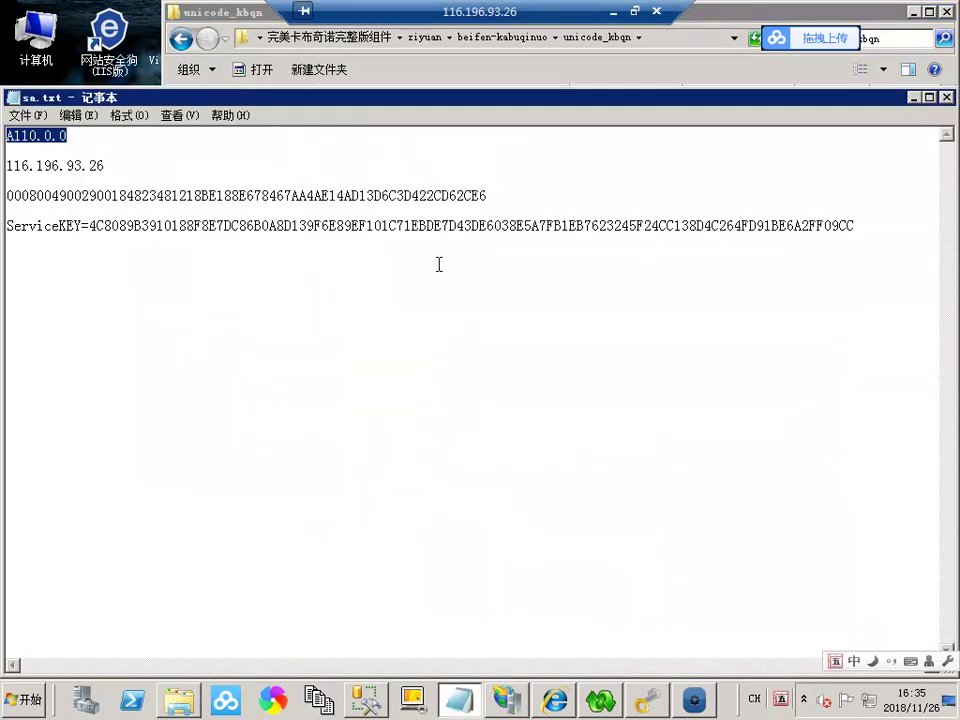
{"action": "left_click", "coordinate": [611, 11]}
{"action": "left_click", "coordinate": [226, 569]}
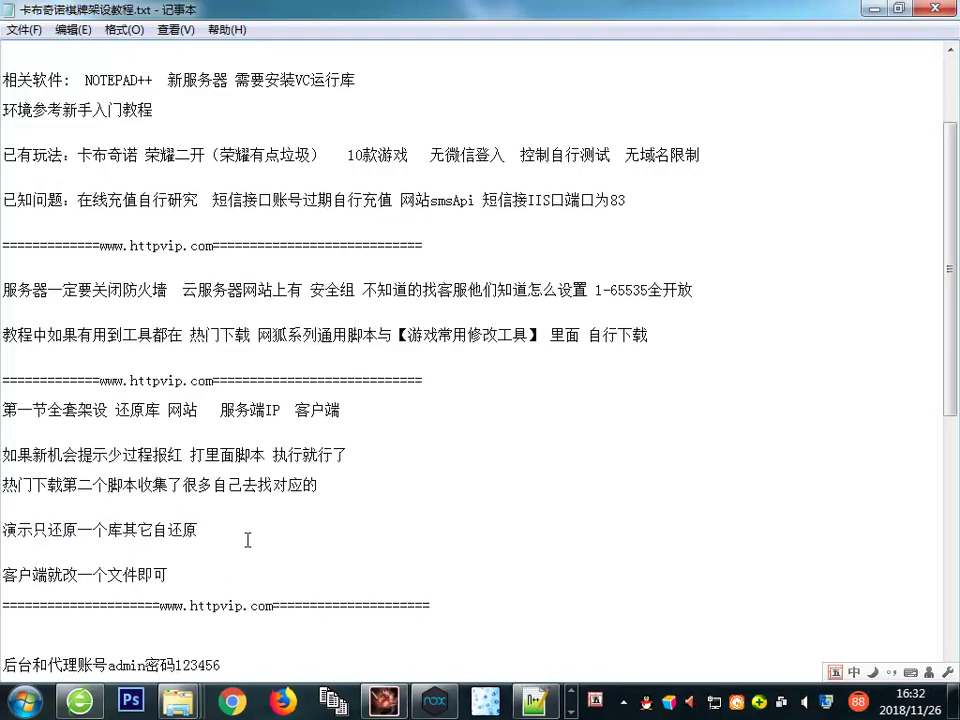
{"action": "key", "text": "Return"}
{"action": "type", "text": "配"}
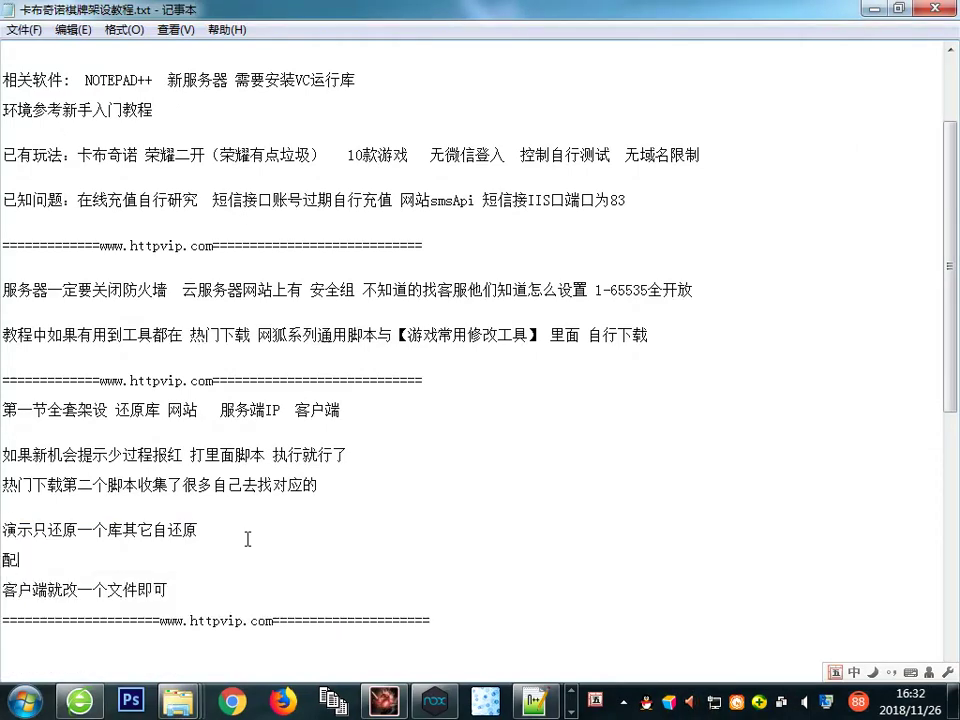
{"action": "type", "text": "制一g下就好了"}
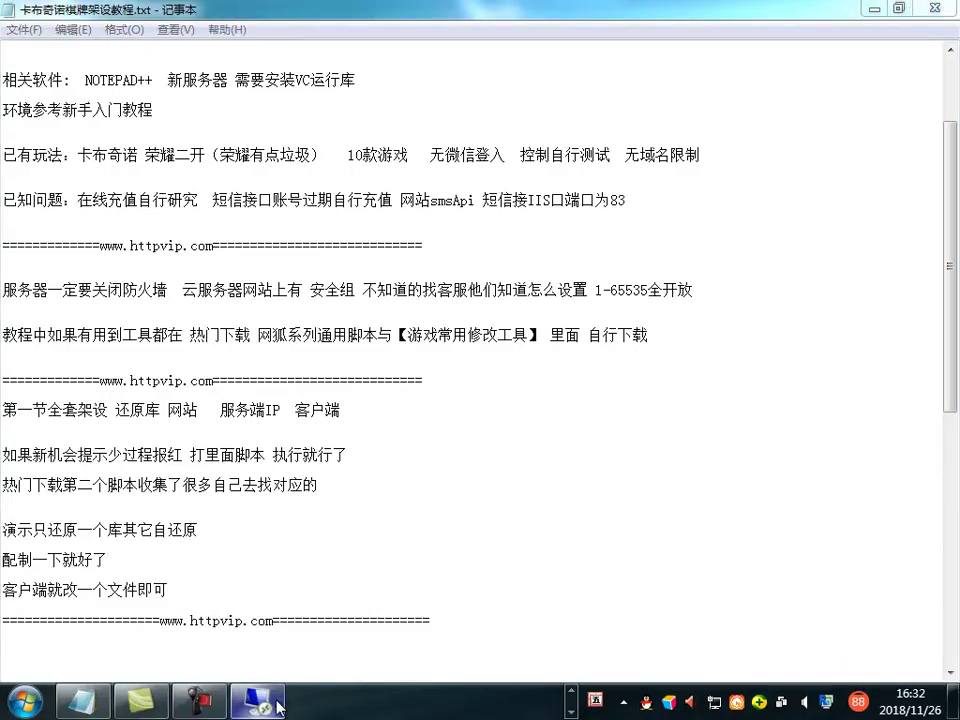
{"action": "left_click", "coordinate": [335, 698]}
{"action": "left_click", "coordinate": [693, 38]}
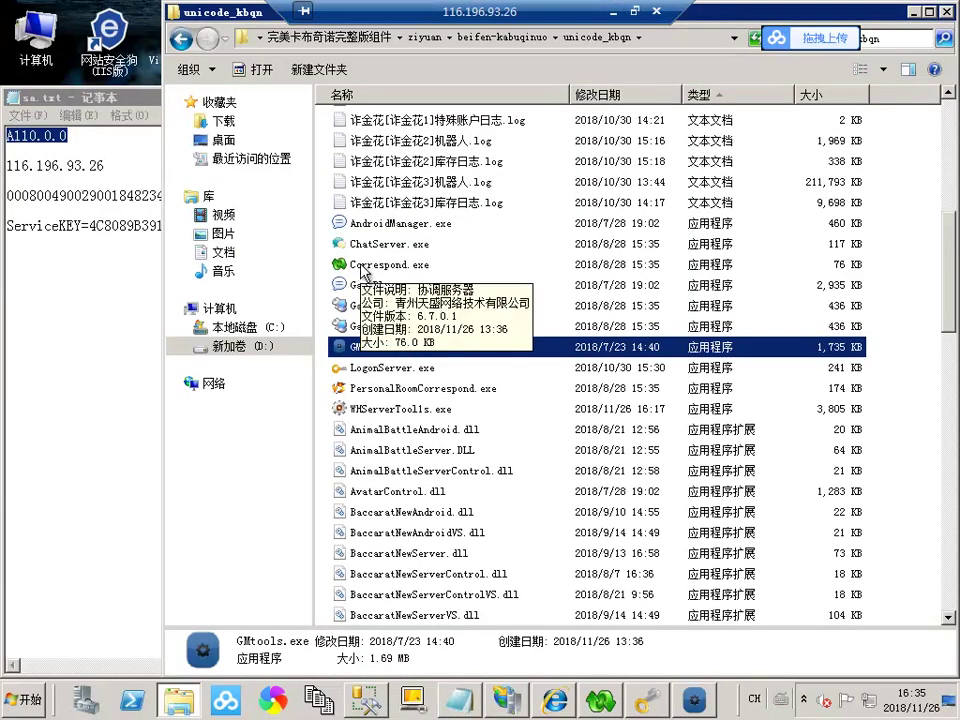
Open 机器码1.sql and copy the 机器标识 machine identifier from 云尖科技工具
{"action": "left_click", "coordinate": [420, 37]}
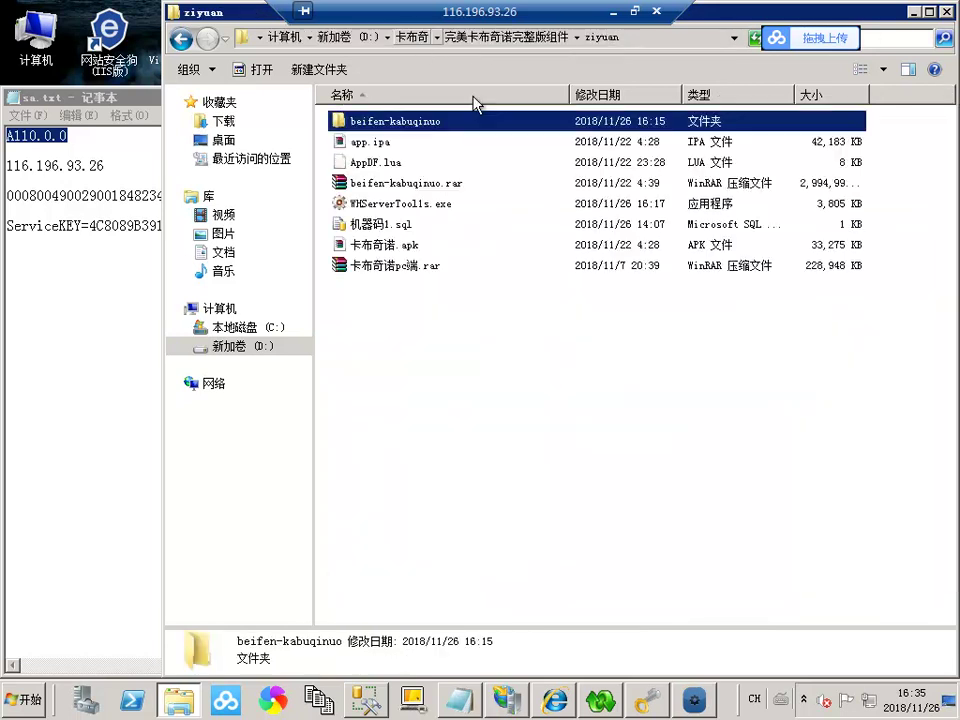
{"action": "double_click", "coordinate": [385, 226]}
{"action": "left_click", "coordinate": [694, 699]}
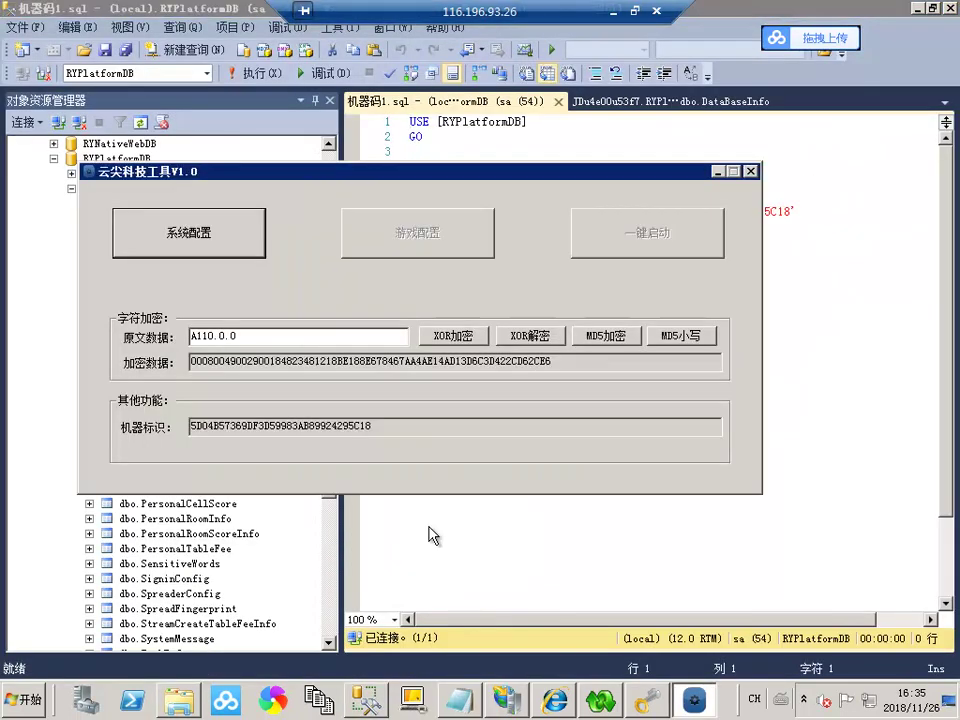
{"action": "double_click", "coordinate": [333, 427]}
{"action": "right_click", "coordinate": [333, 427]}
{"action": "left_click", "coordinate": [361, 483]}
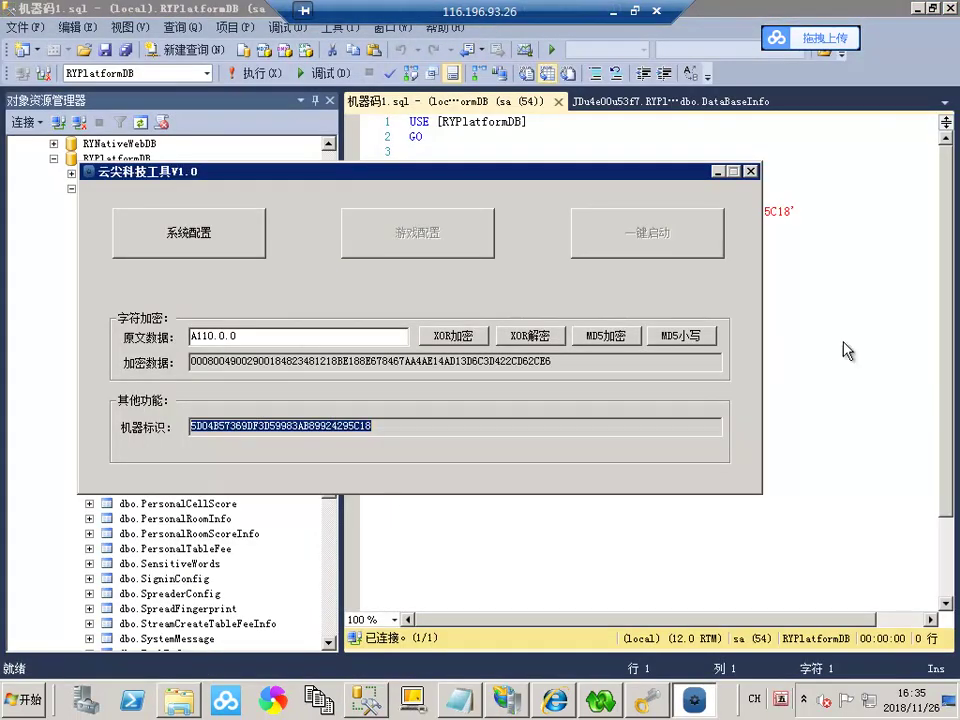
Replace the UPDATE's hex value with the identifier and run it, updating 21 GameRoomInfo rows
{"action": "key", "text": "alt+Tab"}
{"action": "double_click", "coordinate": [635, 218]}
{"action": "key", "text": "ctrl+v"}
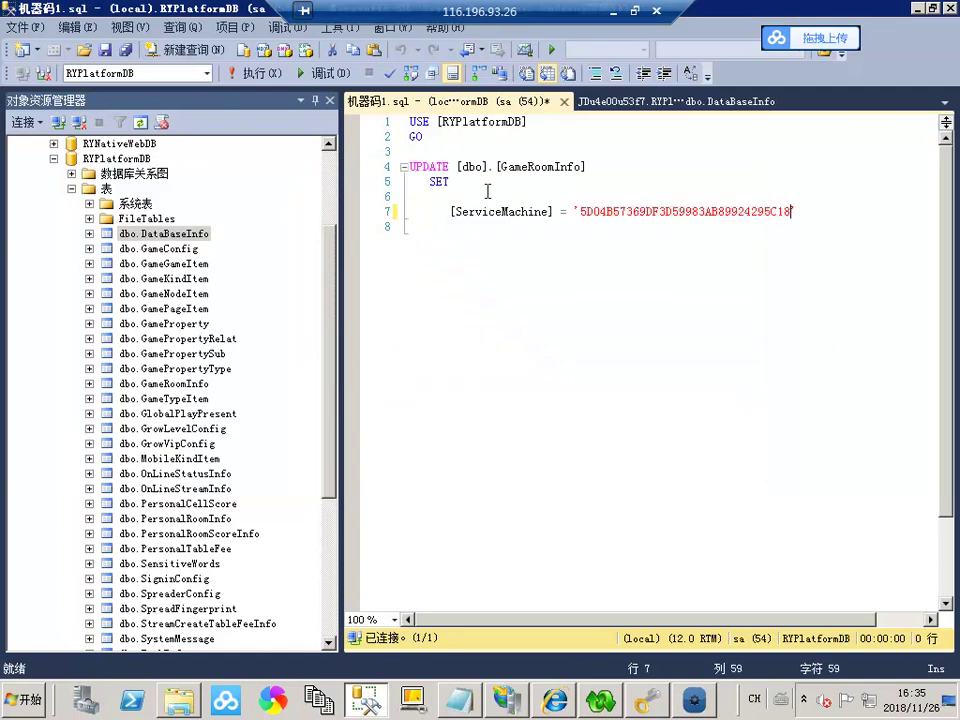
{"action": "key", "text": "F5"}
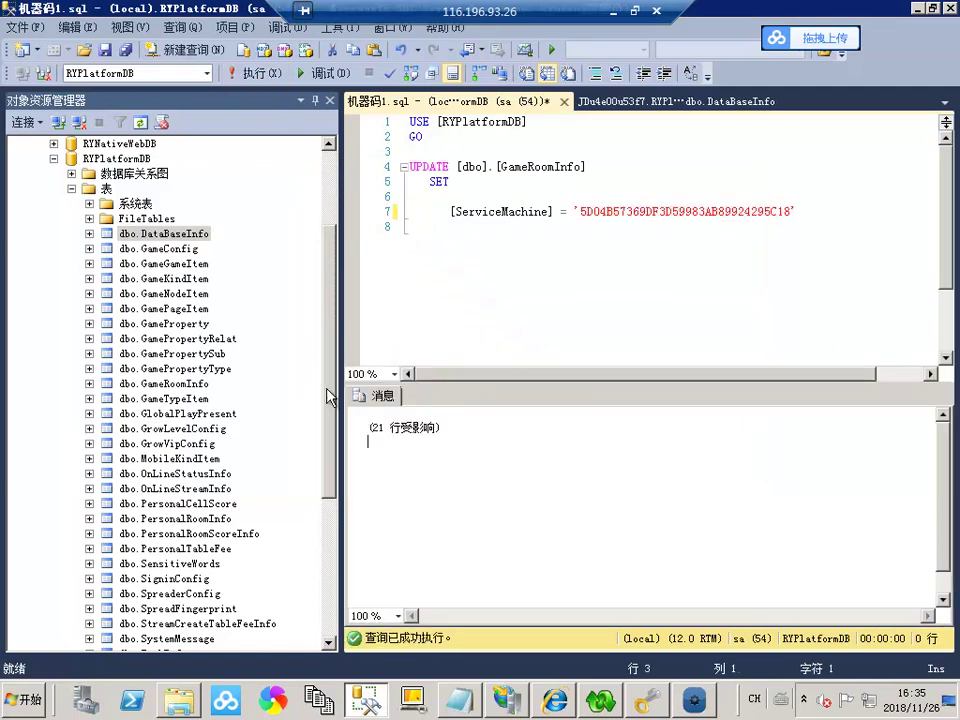
{"action": "key", "text": "alt+Tab"}
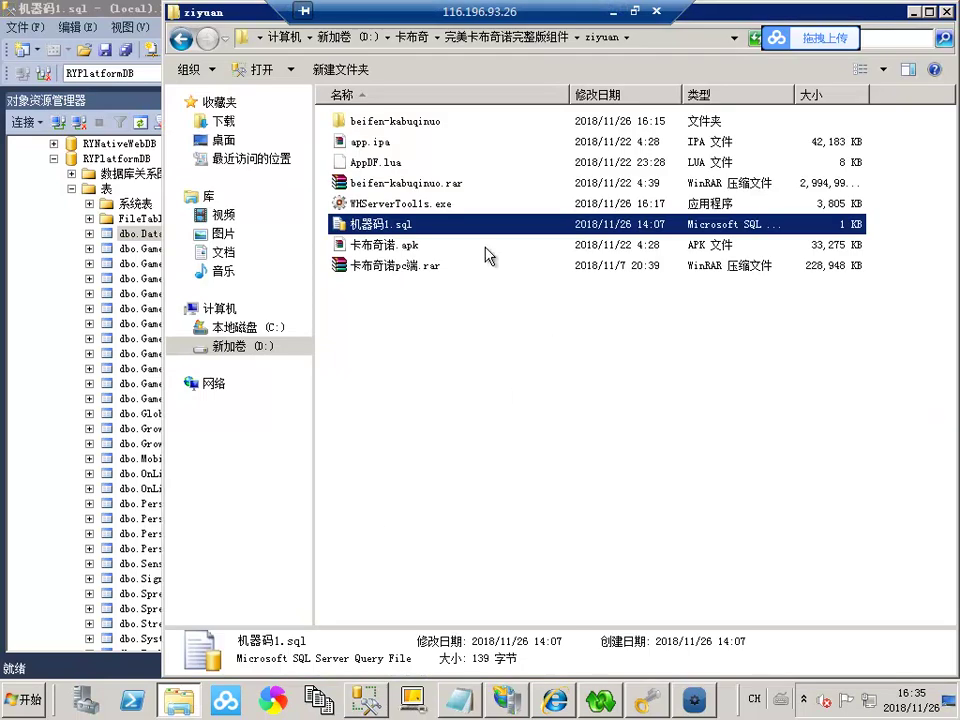
Browse to beifen-kabuqinuo\jiaoben\2.数据库恢复完毕执行这里
{"action": "double_click", "coordinate": [379, 122]}
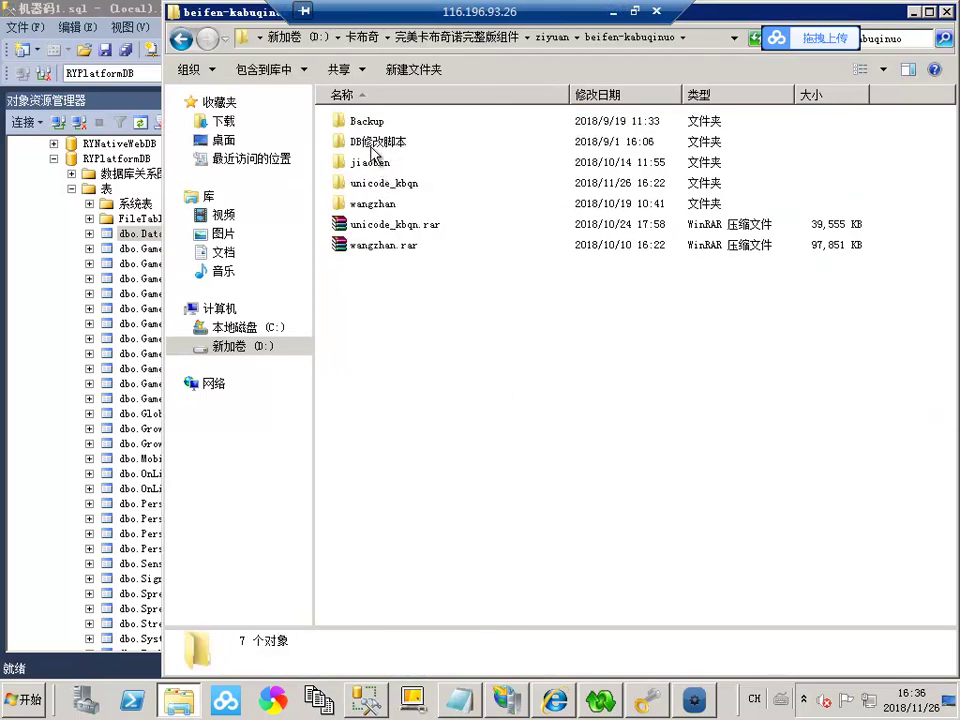
{"action": "double_click", "coordinate": [372, 145]}
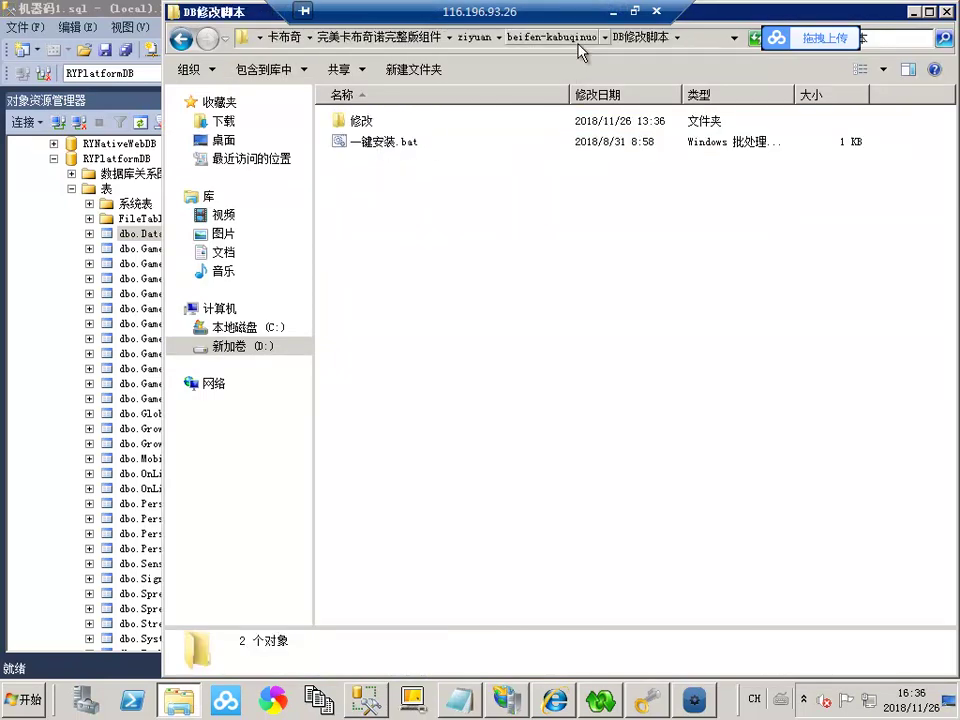
{"action": "left_click", "coordinate": [545, 38]}
{"action": "double_click", "coordinate": [370, 165]}
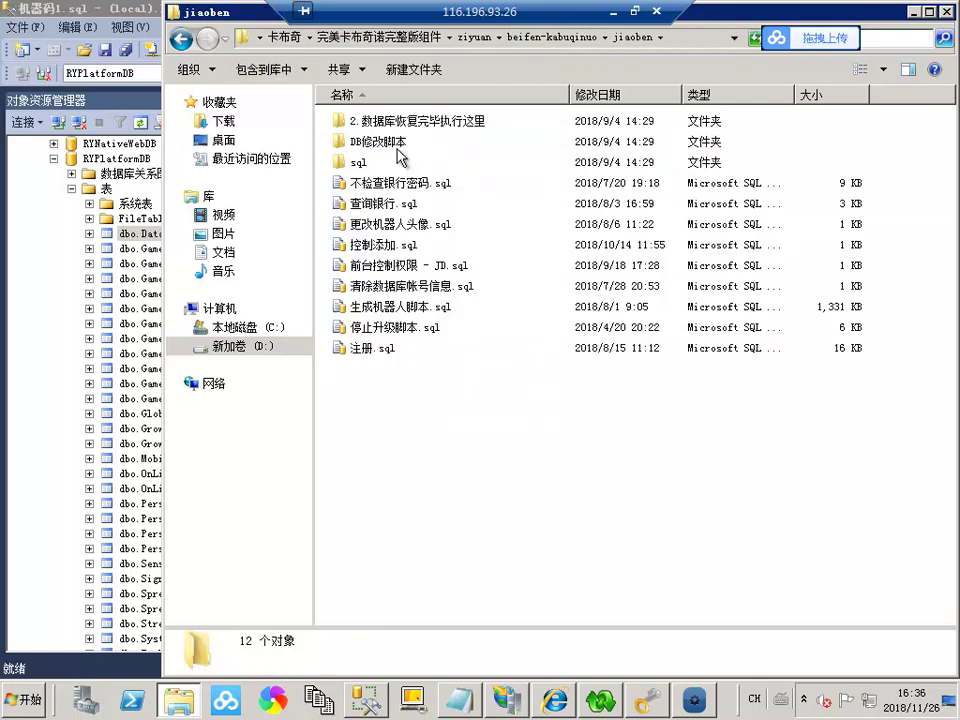
{"action": "double_click", "coordinate": [382, 124]}
Inspect 一键执行.bat, then delete it
{"action": "key", "text": "ctrl+a"}
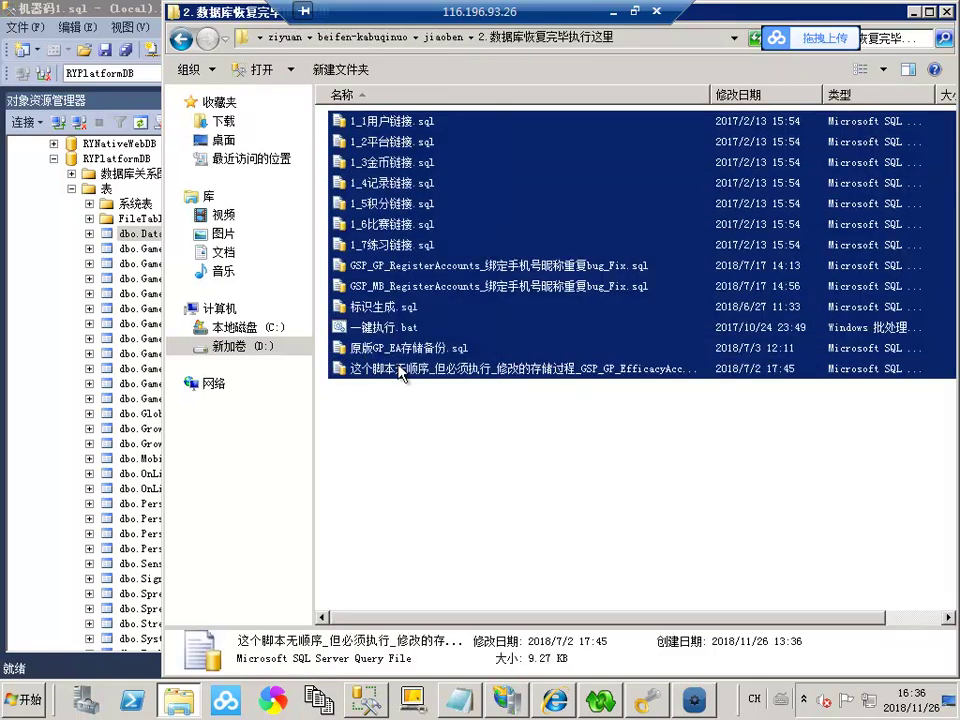
{"action": "left_click", "coordinate": [390, 327]}
{"action": "right_click", "coordinate": [448, 327]}
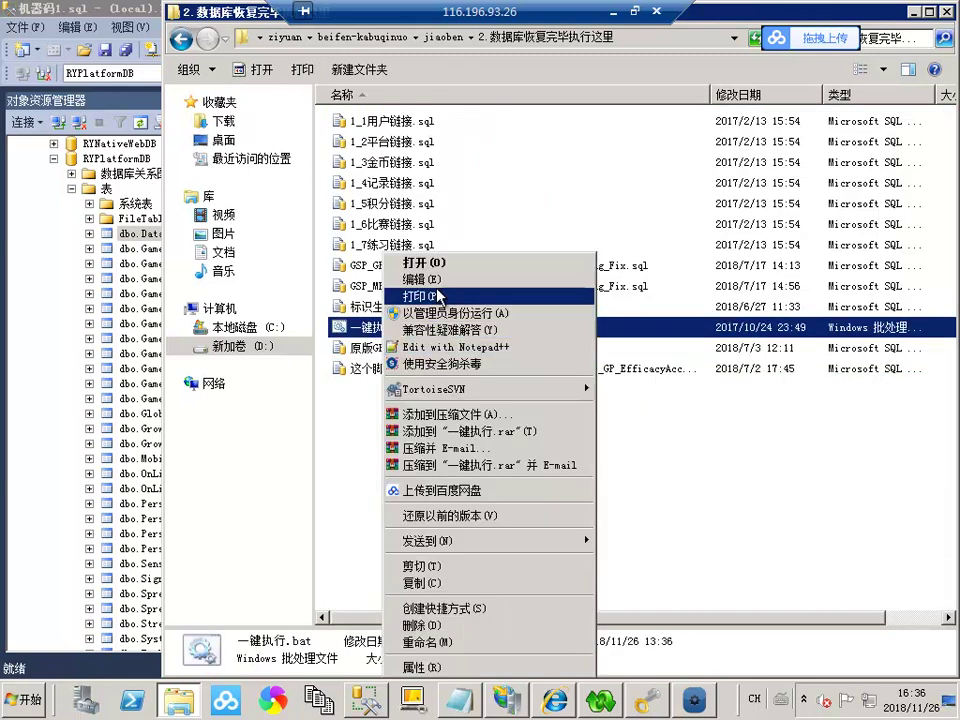
{"action": "left_click", "coordinate": [395, 216]}
{"action": "key", "text": "alt+F4"}
{"action": "key", "text": "Delete"}
{"action": "key", "text": "Return"}
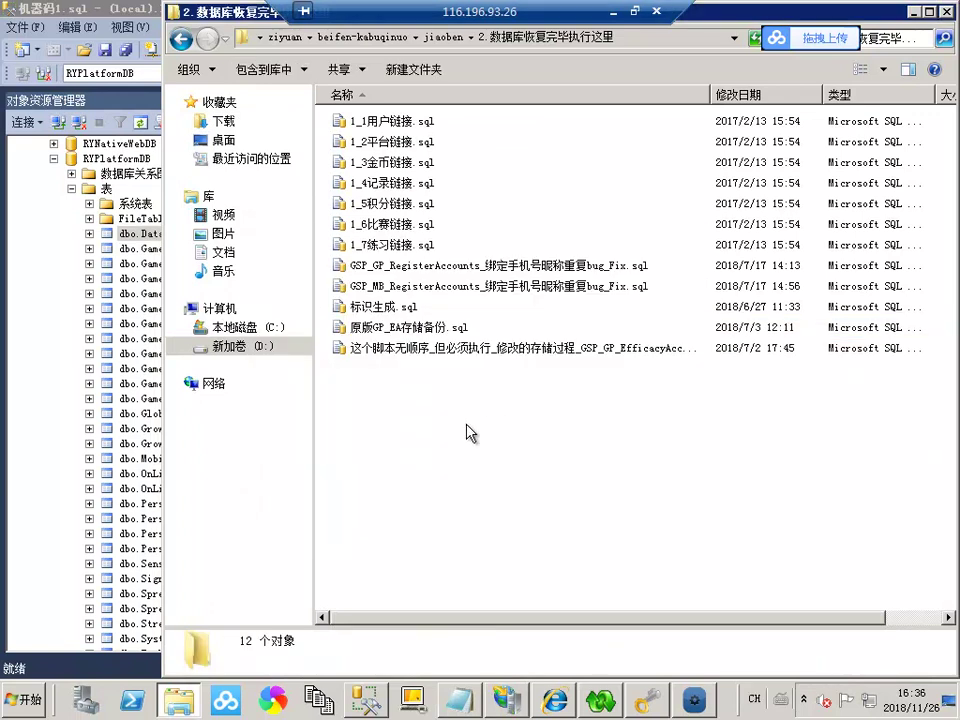
Run 1_1用户链接.sql in SSMS to create the RYAccountsDBLink linked server
{"action": "key", "text": "ctrl+a"}
{"action": "key", "text": "shift+F10"}
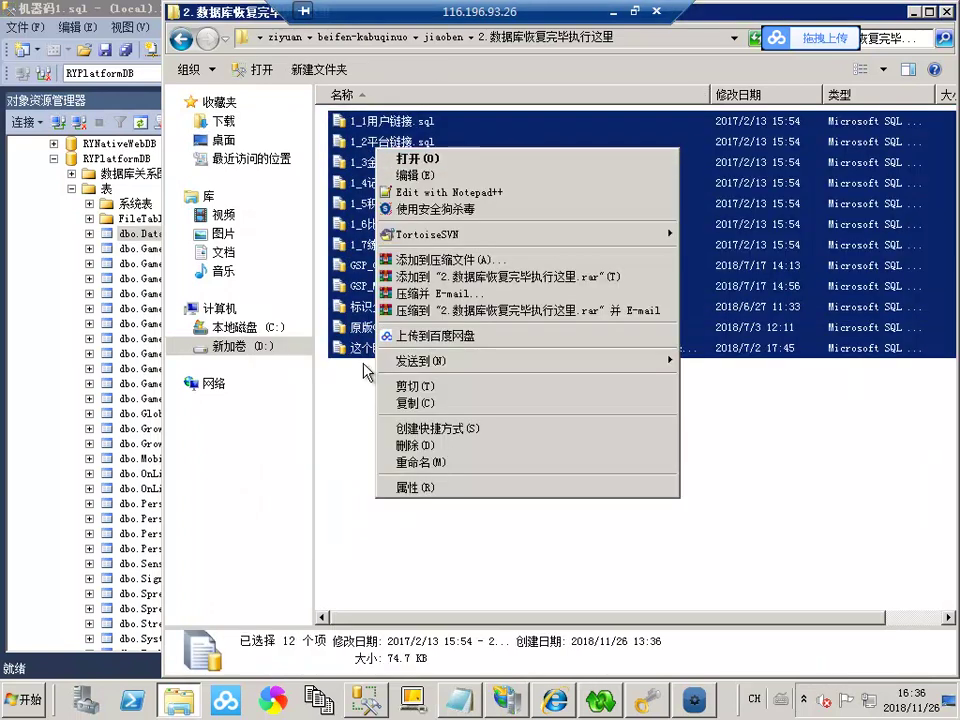
{"action": "left_click", "coordinate": [377, 390]}
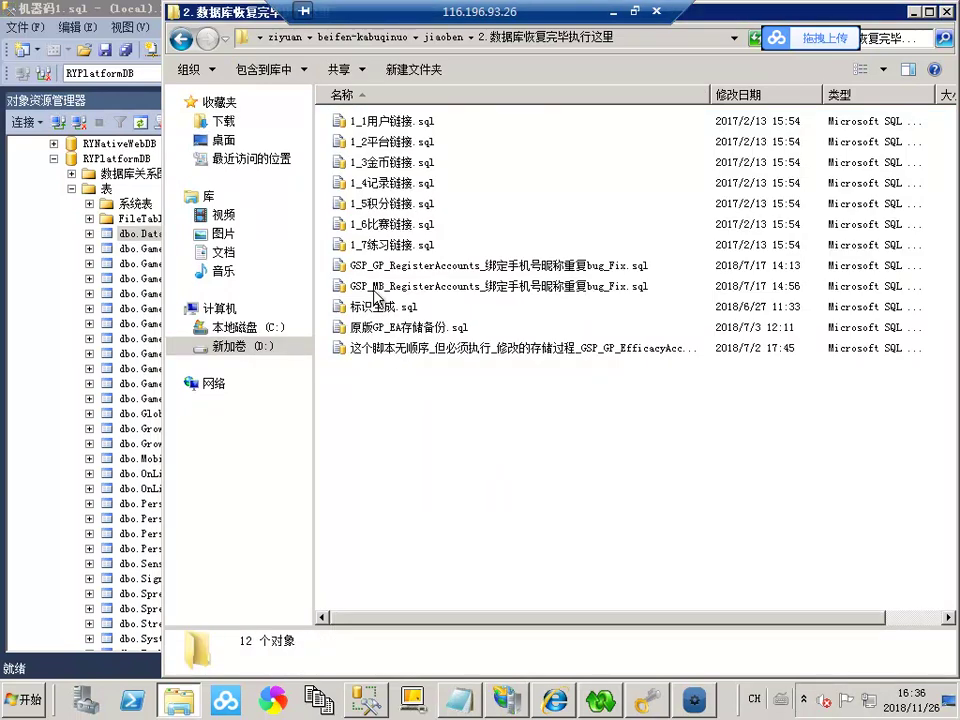
{"action": "double_click", "coordinate": [393, 121]}
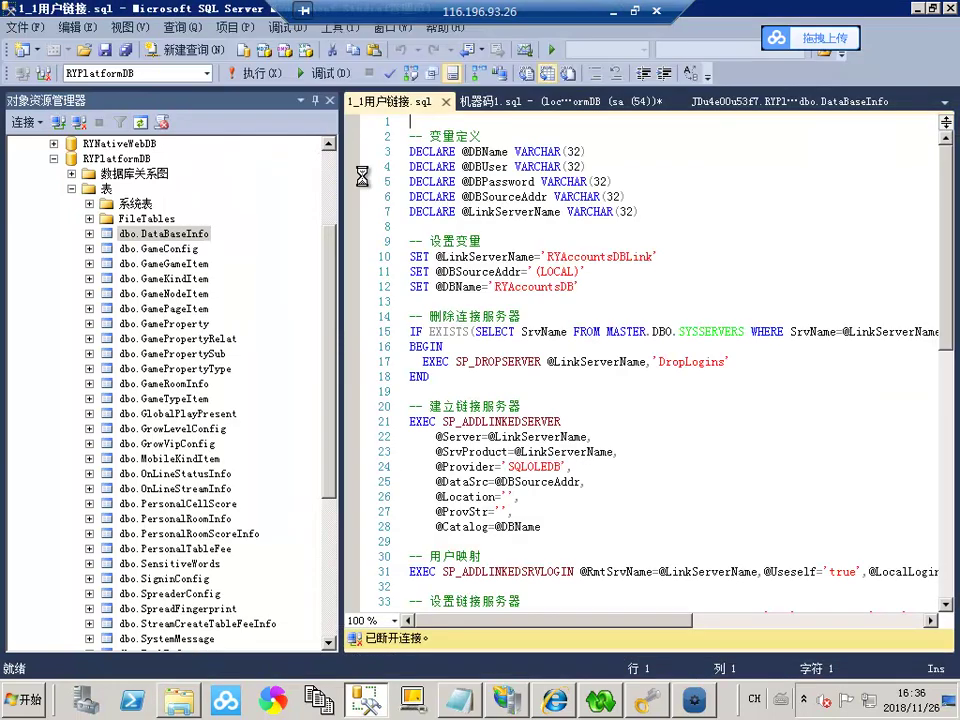
{"action": "key", "text": "F5"}
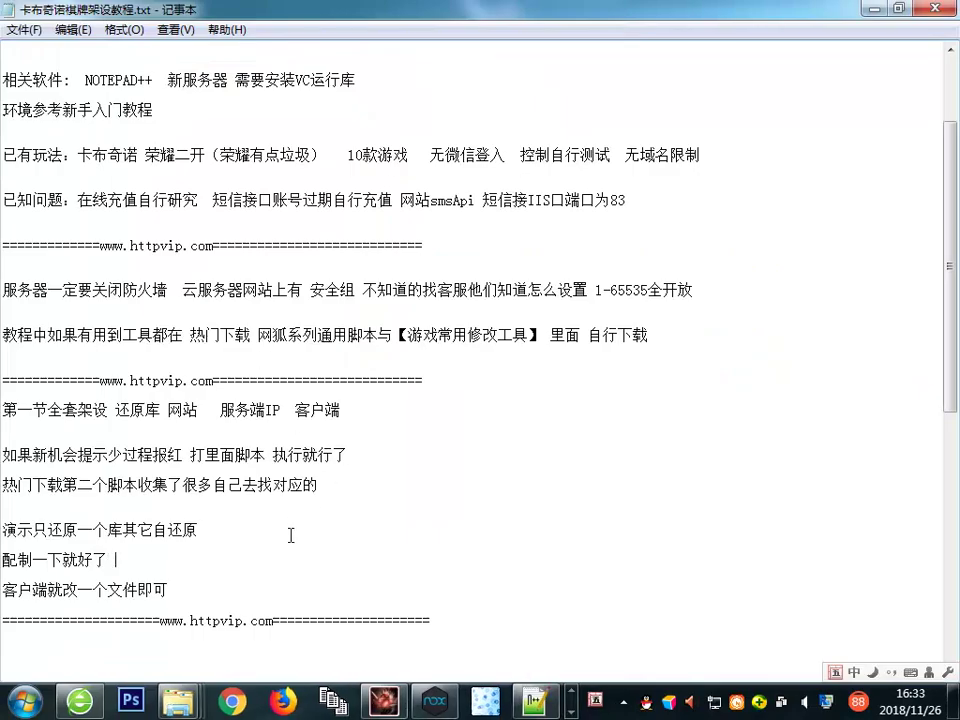
Continue the 配制一下就好了 line with 我这就不打打了自己要什么就打什么
{"action": "type", "text": "这主水"}
{"action": "type", "text": "就不打"}
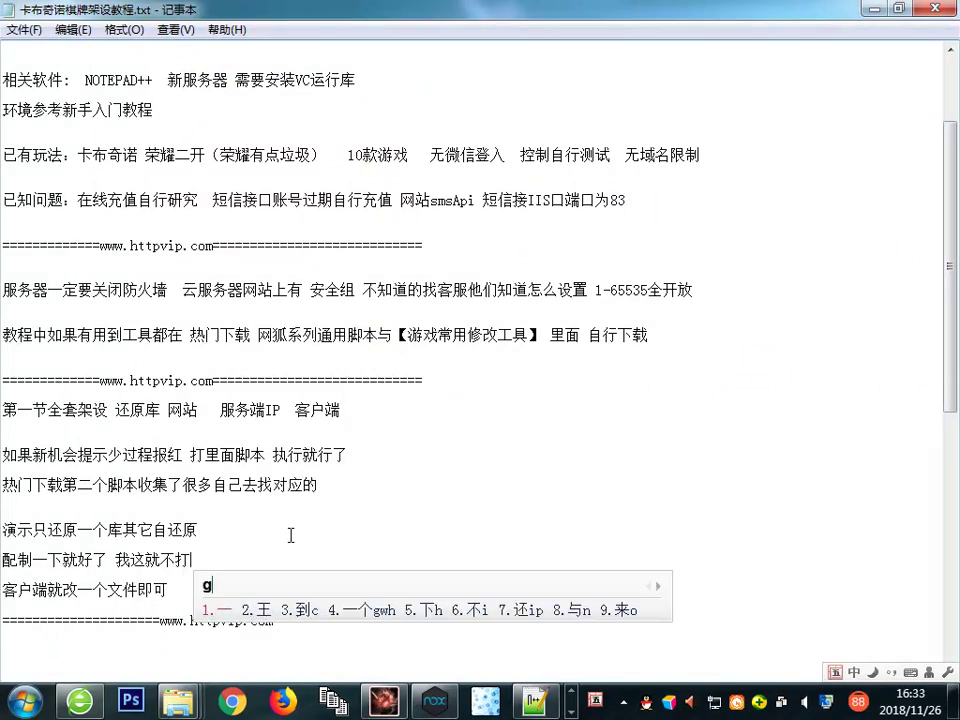
{"action": "type", "text": "打"}
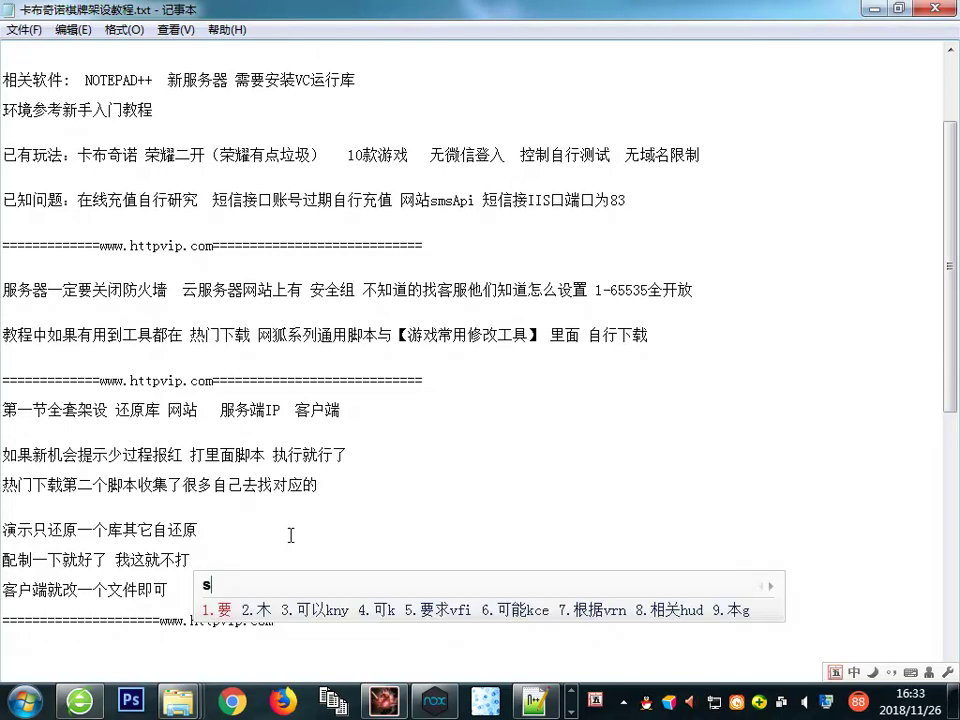
{"action": "type", "text": "了自己要什么"}
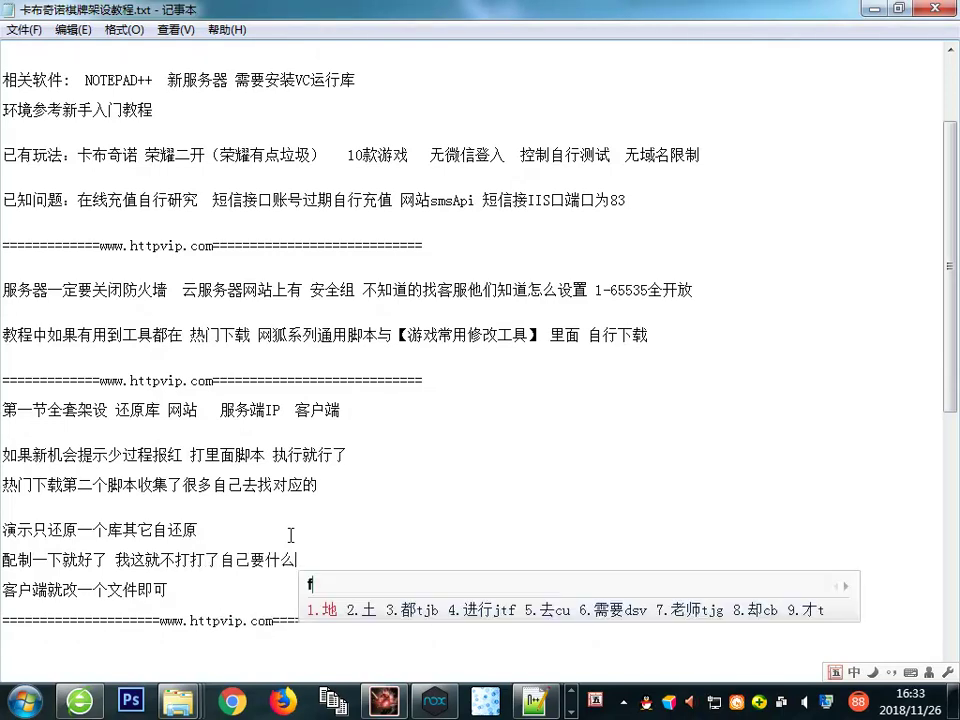
{"action": "key", "text": "BackSpace"}
{"action": "type", "text": "rs"}
{"action": "key", "text": "Escape"}
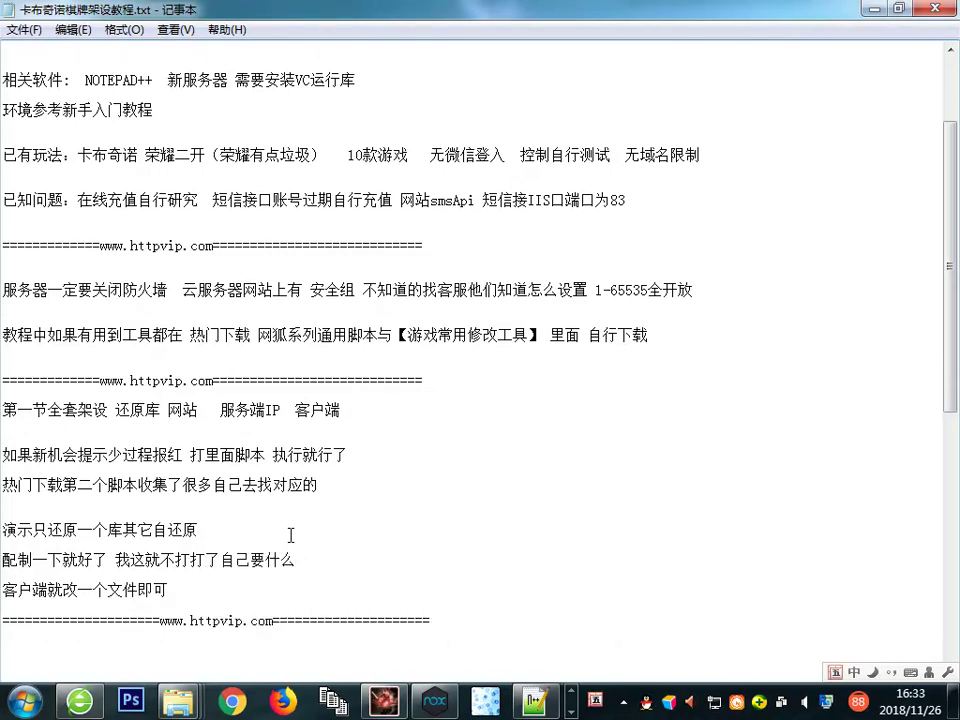
{"action": "type", "text": "就打什么"}
{"action": "left_click", "coordinate": [556, 712]}
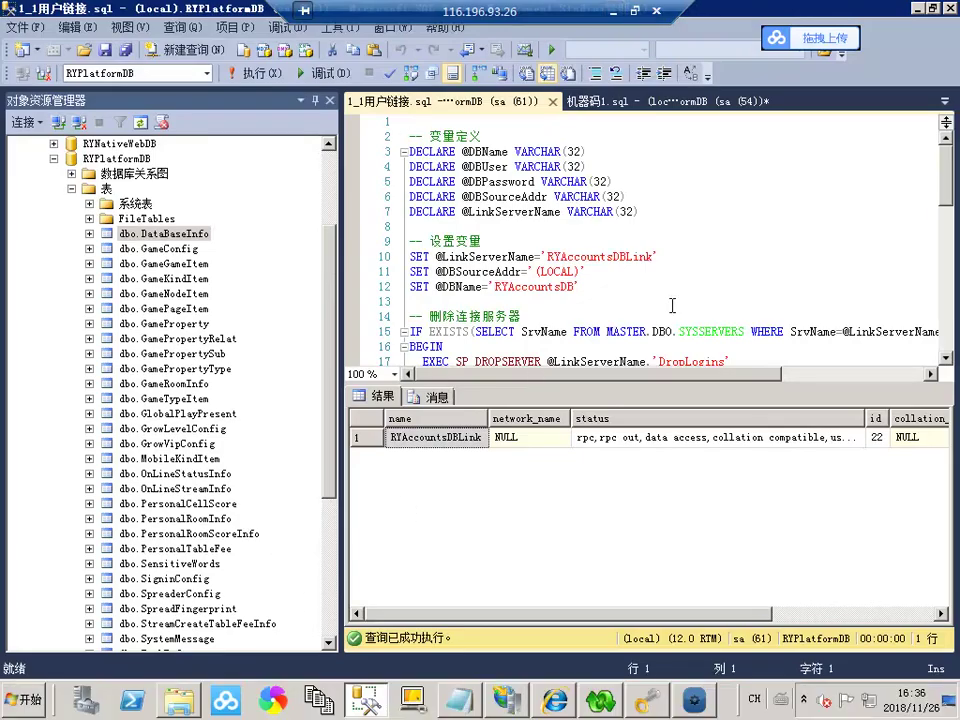
Close the user-link script and open the wangzhan folder under beifen-kabuqinuo
{"action": "left_click_drag", "start_coordinate": [672, 305], "coordinate": [409, 287]}
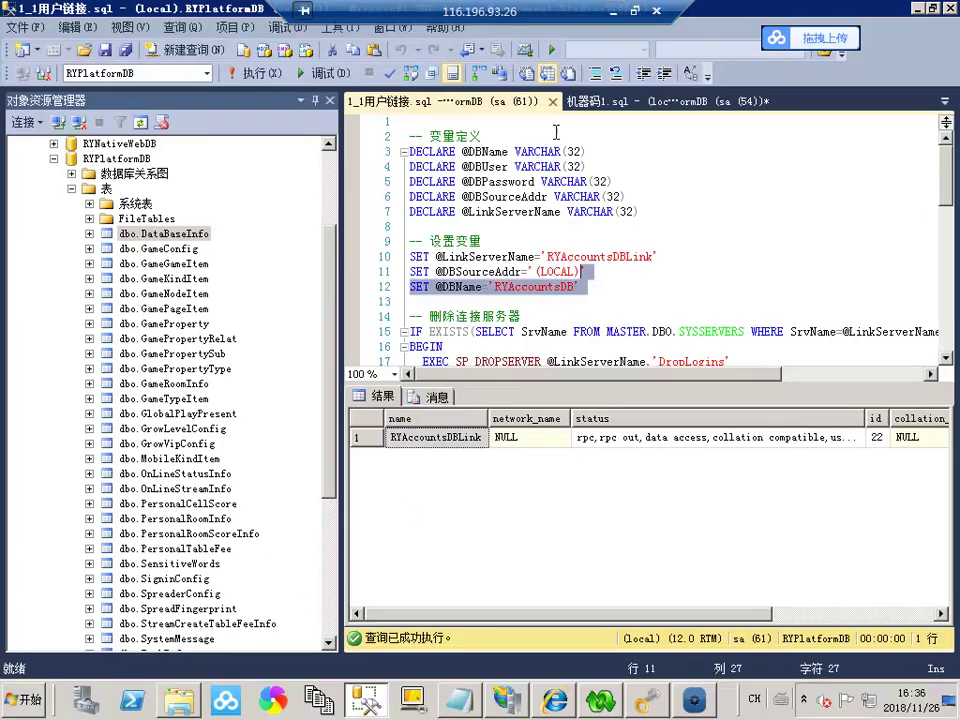
{"action": "key", "text": "ctrl+F4"}
{"action": "left_click", "coordinate": [918, 9]}
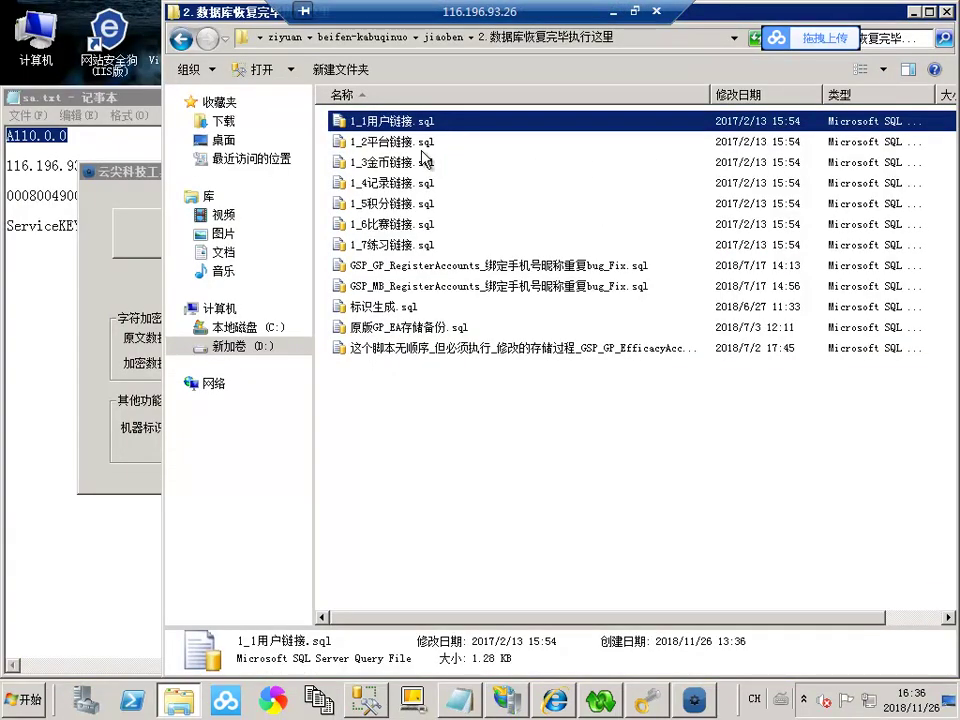
{"action": "left_click", "coordinate": [443, 37]}
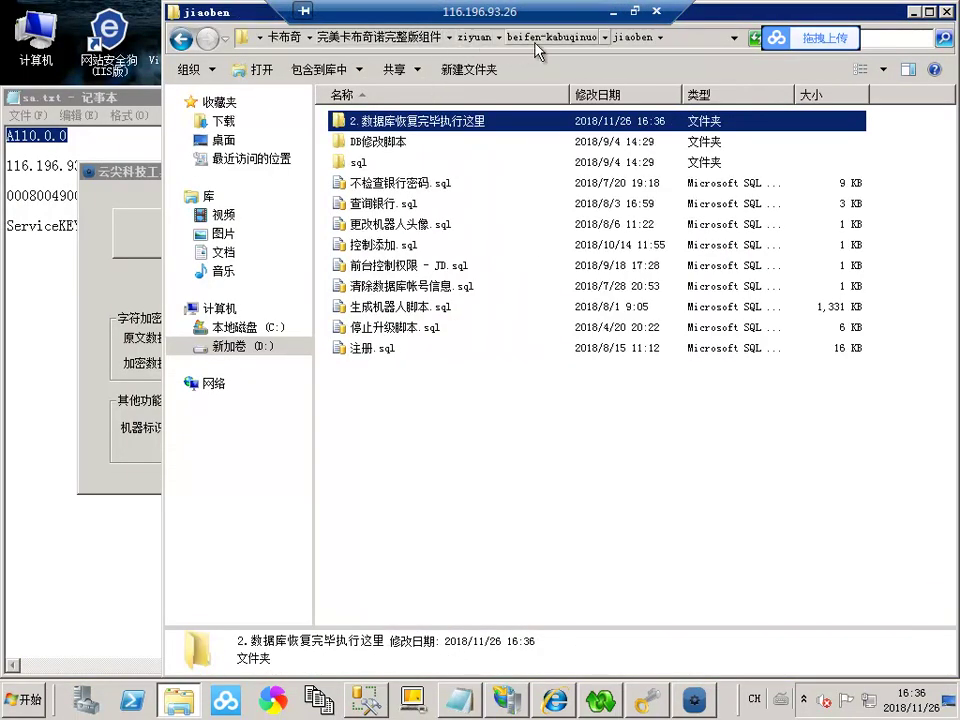
{"action": "key", "text": "alt+Up"}
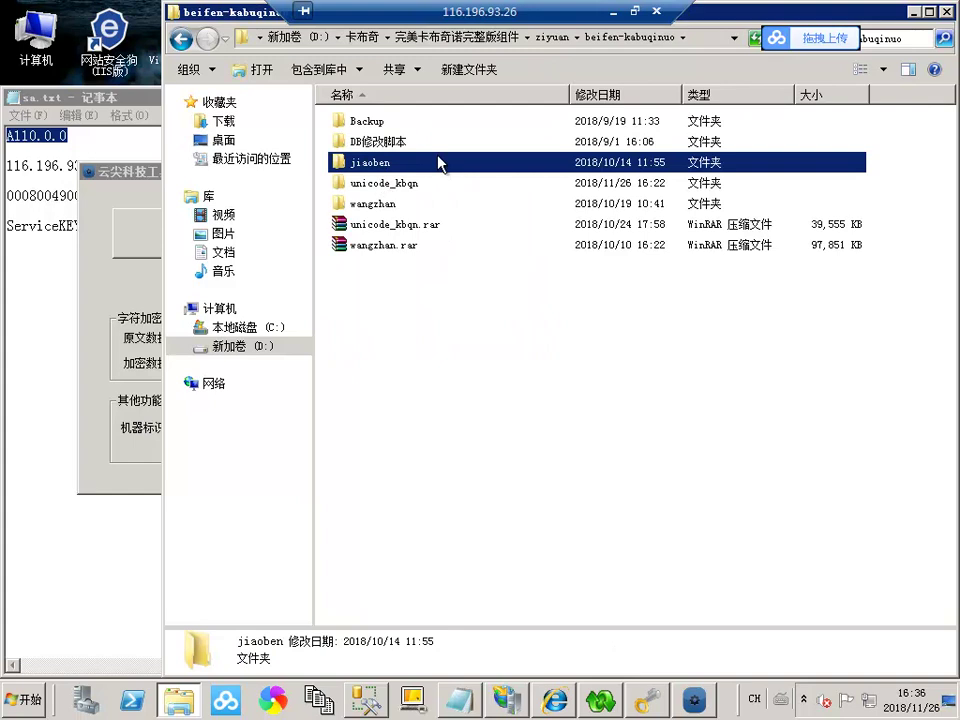
{"action": "double_click", "coordinate": [373, 205]}
{"action": "key", "text": "ctrl+a"}
{"action": "left_click", "coordinate": [497, 545]}
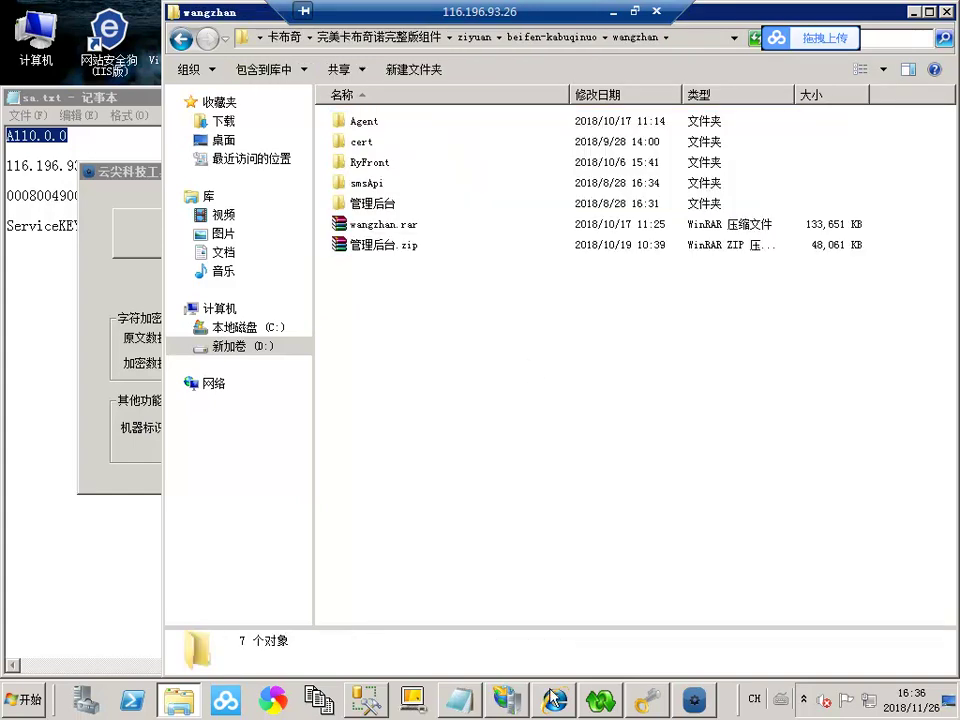
Delete the old site 88 from IIS Manager
{"action": "left_click", "coordinate": [522, 708]}
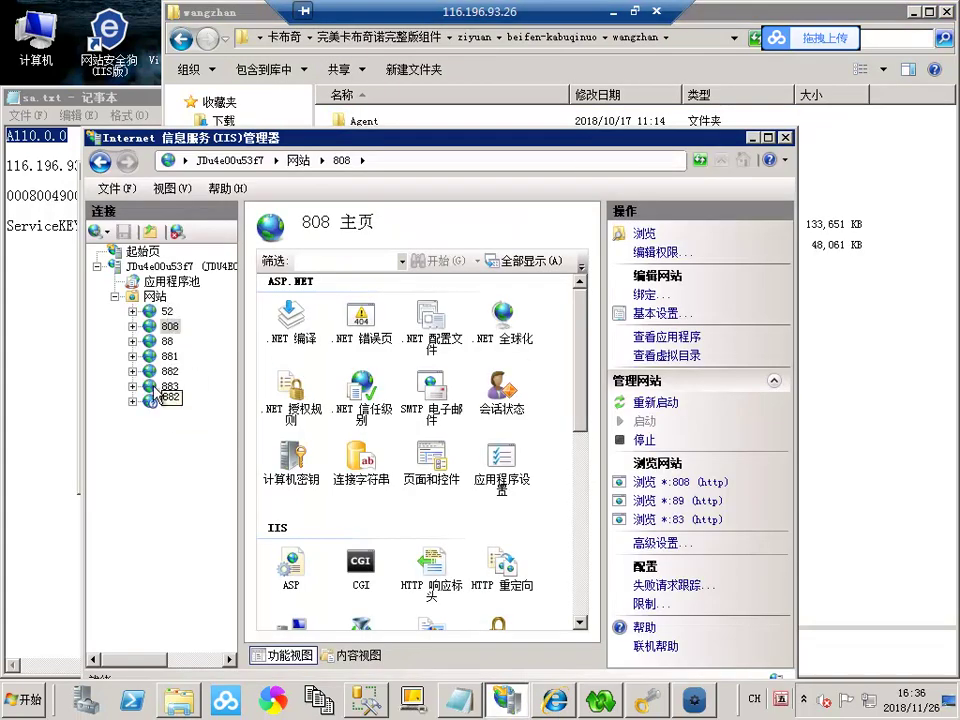
{"action": "left_click", "coordinate": [167, 341]}
{"action": "right_click", "coordinate": [167, 341]}
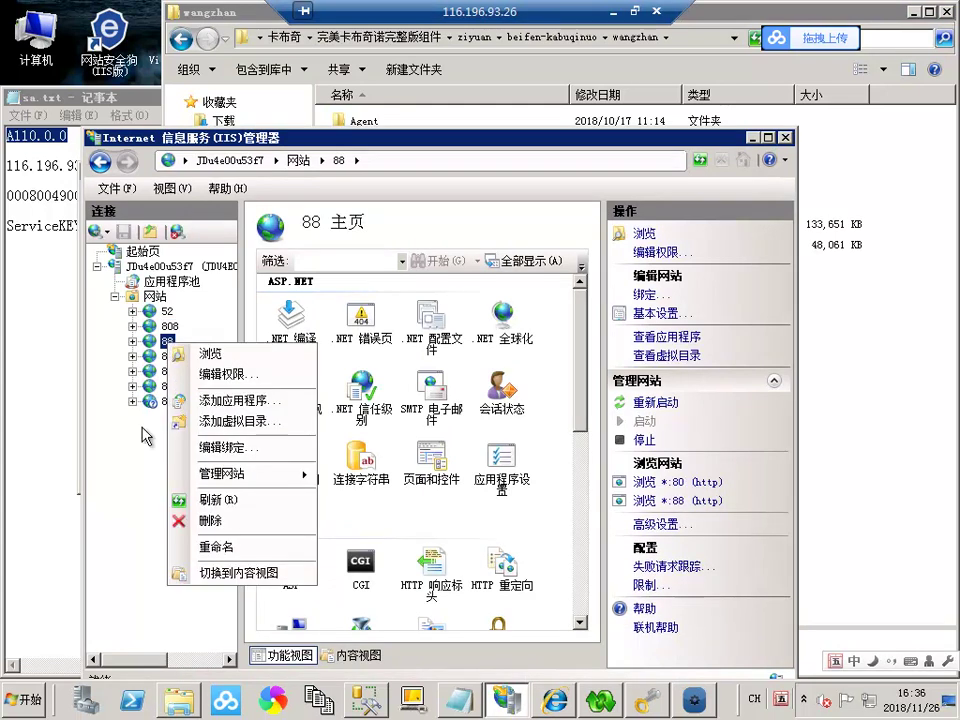
{"action": "left_click", "coordinate": [213, 521]}
{"action": "key", "text": "Return"}
{"action": "right_click", "coordinate": [160, 285]}
{"action": "right_click", "coordinate": [150, 297]}
{"action": "left_click", "coordinate": [180, 304]}
Open the RyFront folder in wangzhan and copy its path
{"action": "left_click", "coordinate": [529, 38]}
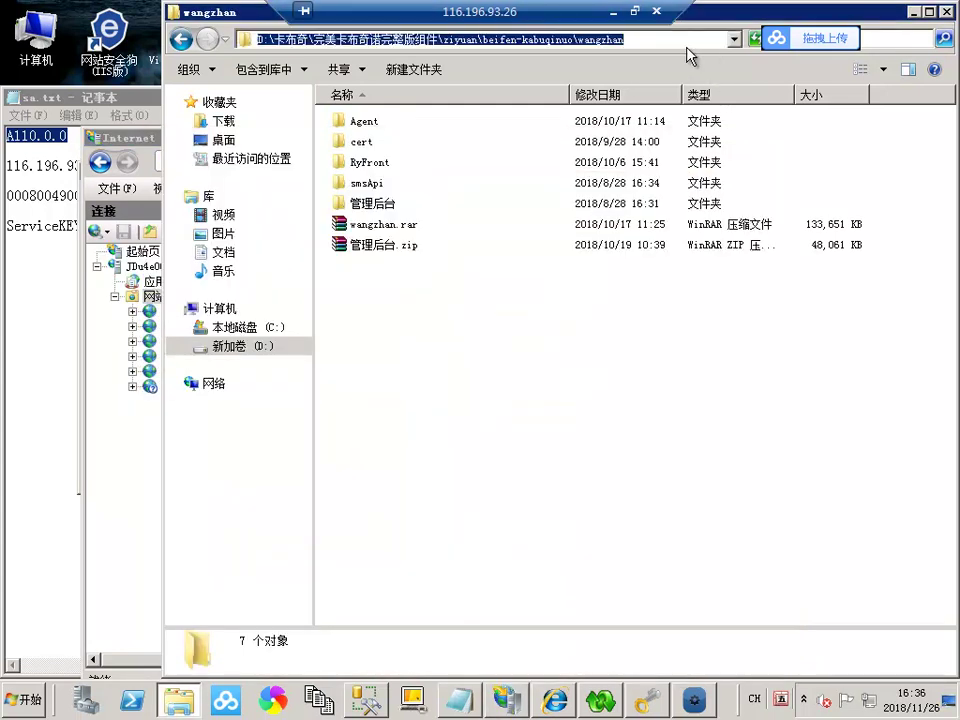
{"action": "double_click", "coordinate": [370, 163]}
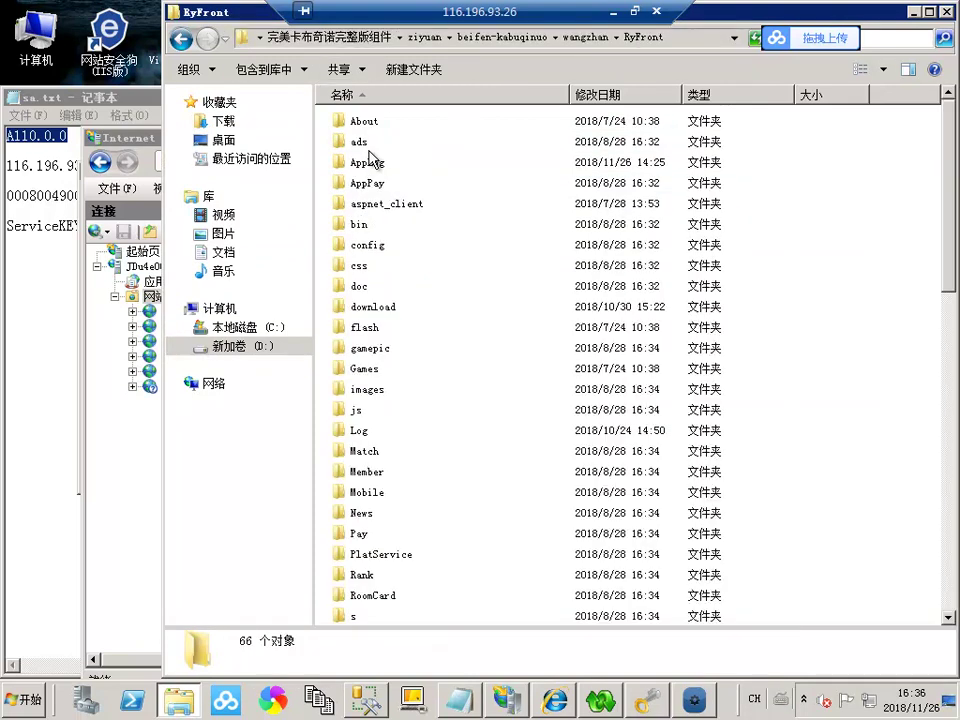
{"action": "left_click", "coordinate": [665, 44]}
Create website qt with the RyFront folder as its physical path
{"action": "left_click", "coordinate": [111, 230]}
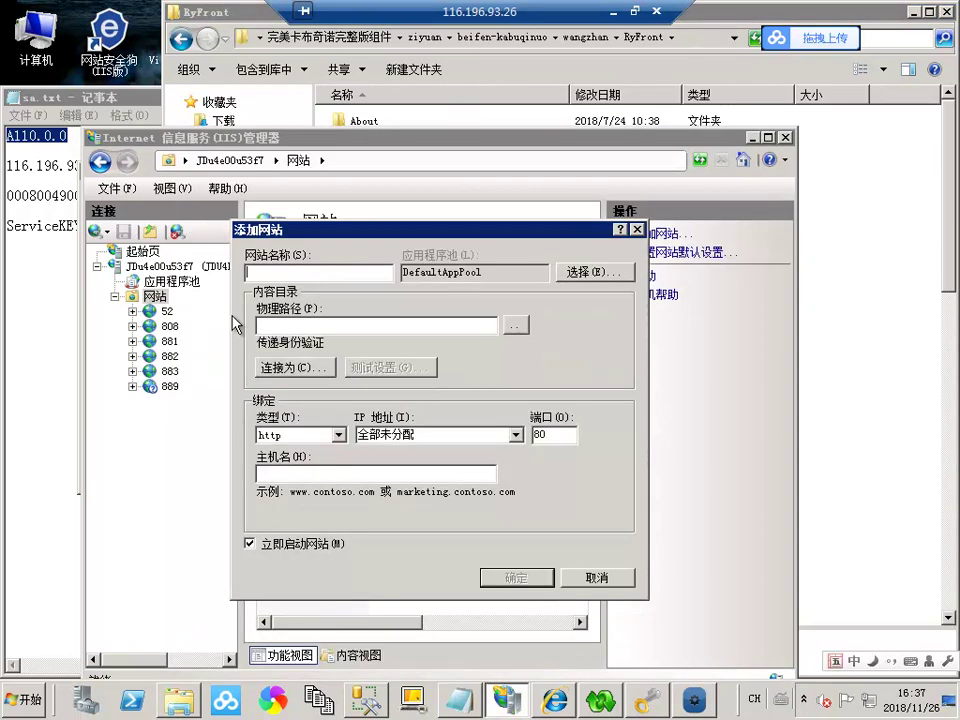
{"action": "type", "text": "qt"}
{"action": "key", "text": "Return"}
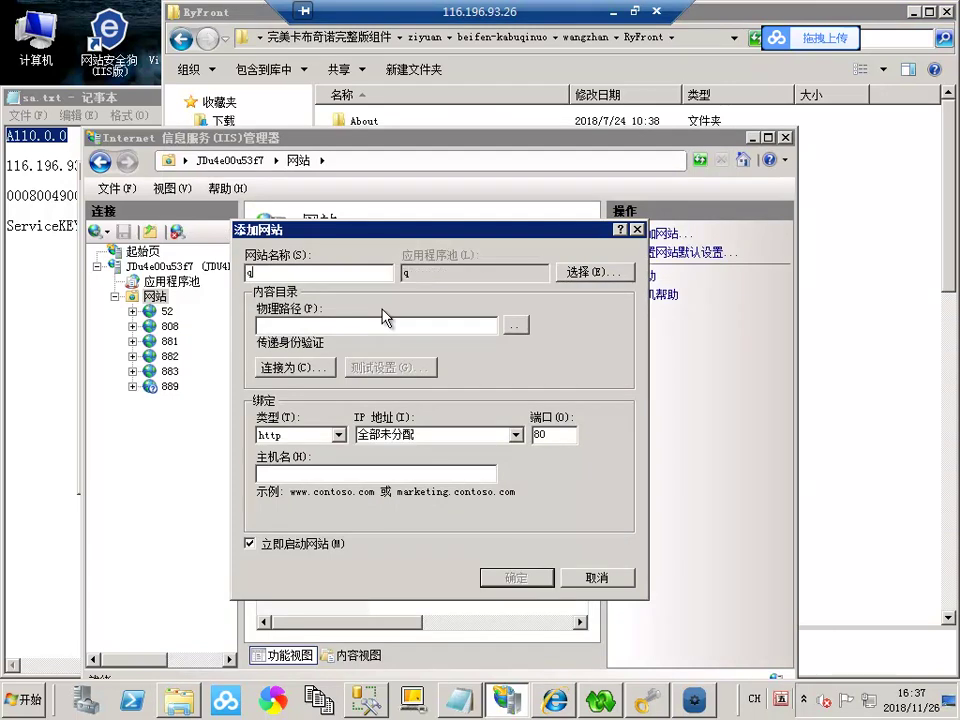
{"action": "left_click", "coordinate": [476, 325]}
{"action": "key", "text": "ctrl+v"}
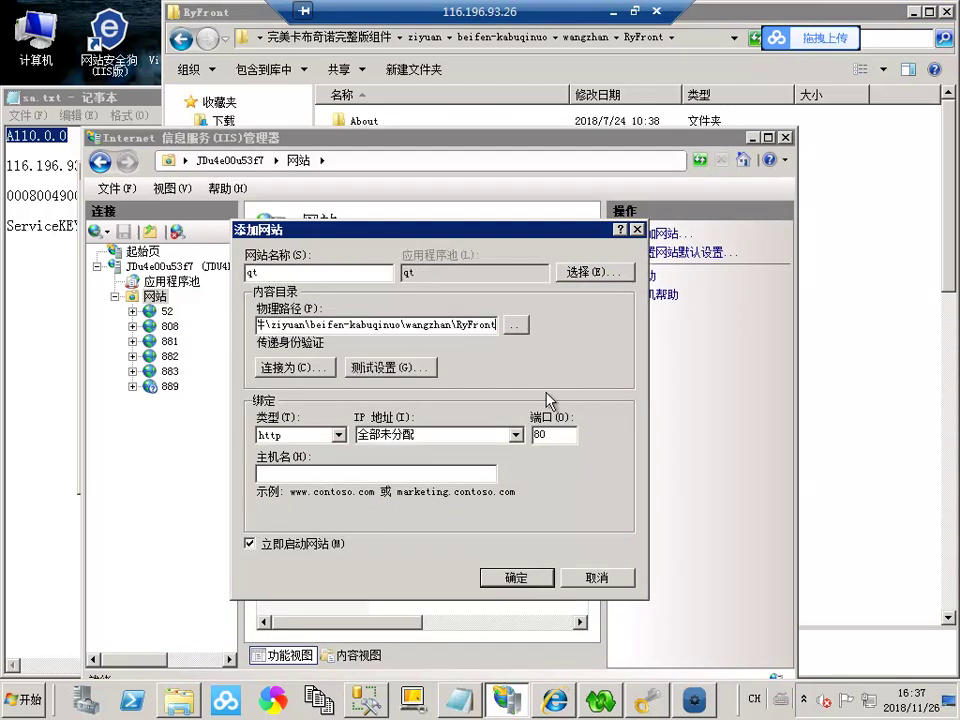
{"action": "left_click", "coordinate": [508, 576]}
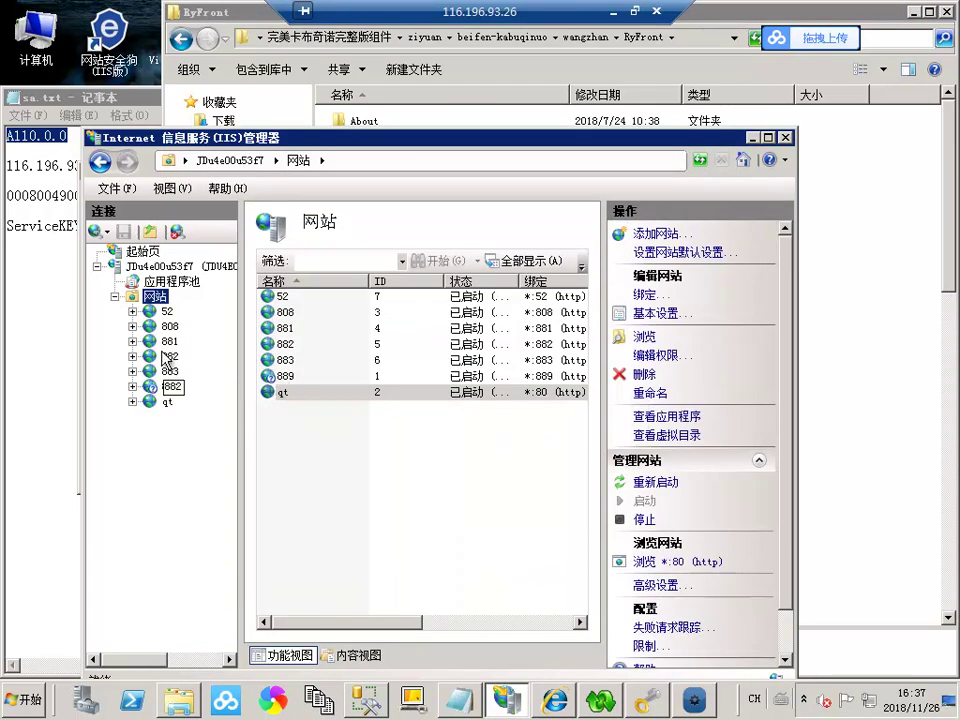
Set the qt site's application pool to ASP.NET v4.0 in Advanced Settings
{"action": "left_click", "coordinate": [167, 402]}
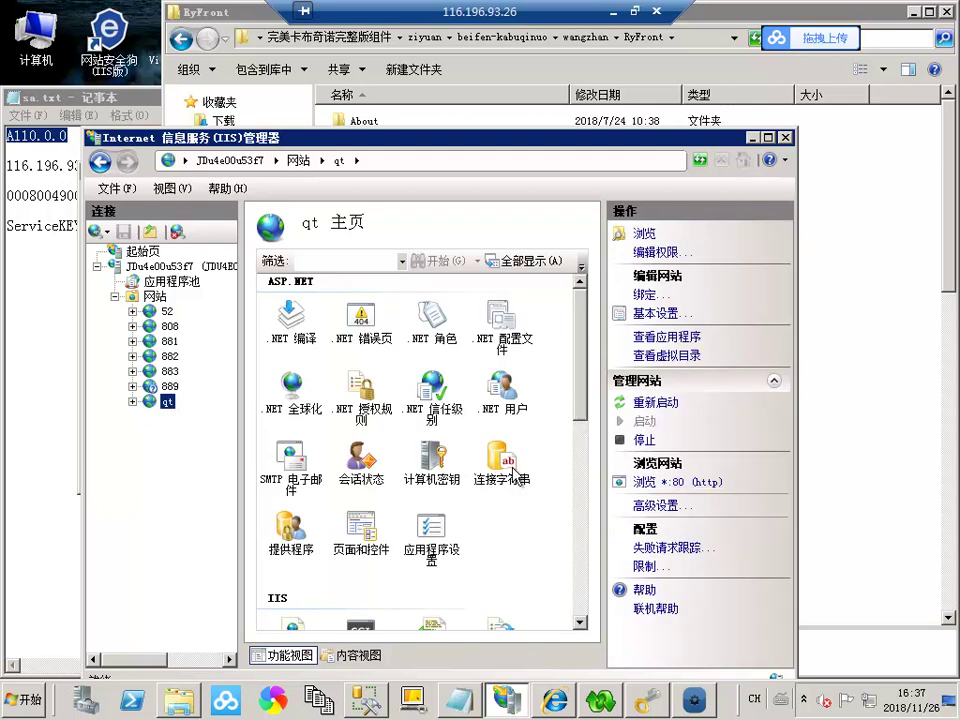
{"action": "left_click_drag", "start_coordinate": [418, 143], "coordinate": [397, 126]}
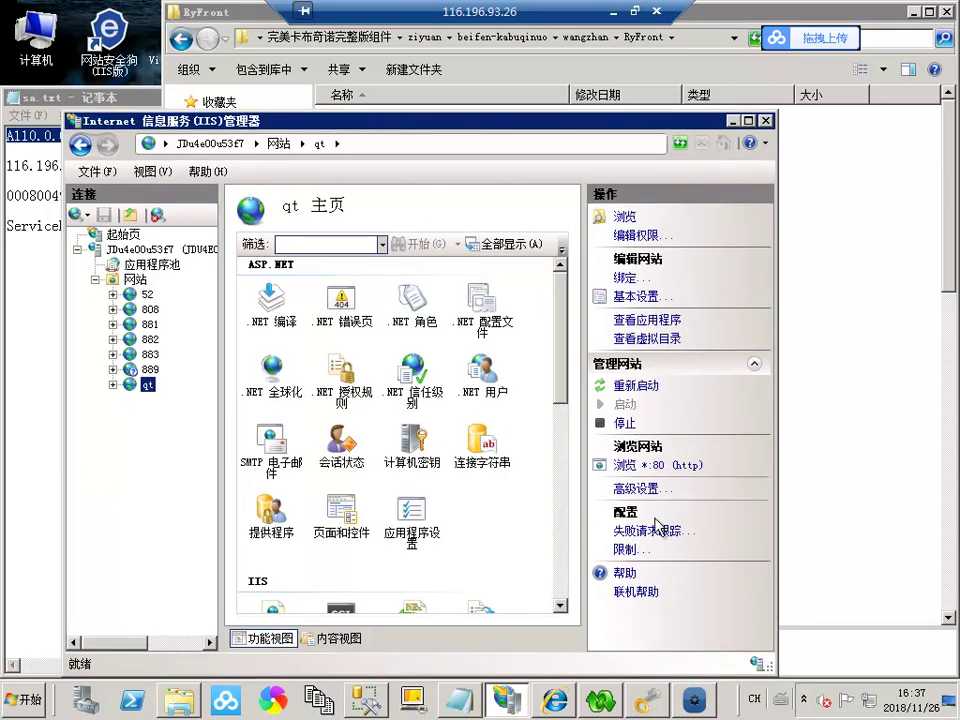
{"action": "left_click", "coordinate": [642, 489]}
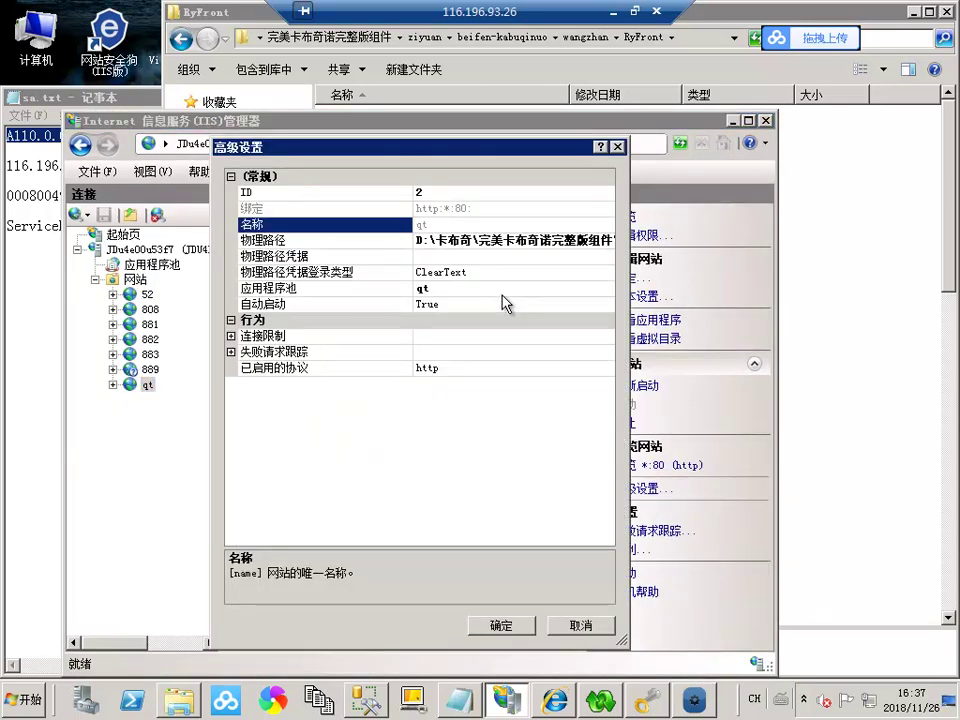
{"action": "left_click", "coordinate": [600, 289]}
{"action": "left_click", "coordinate": [609, 288]}
{"action": "left_click", "coordinate": [400, 362]}
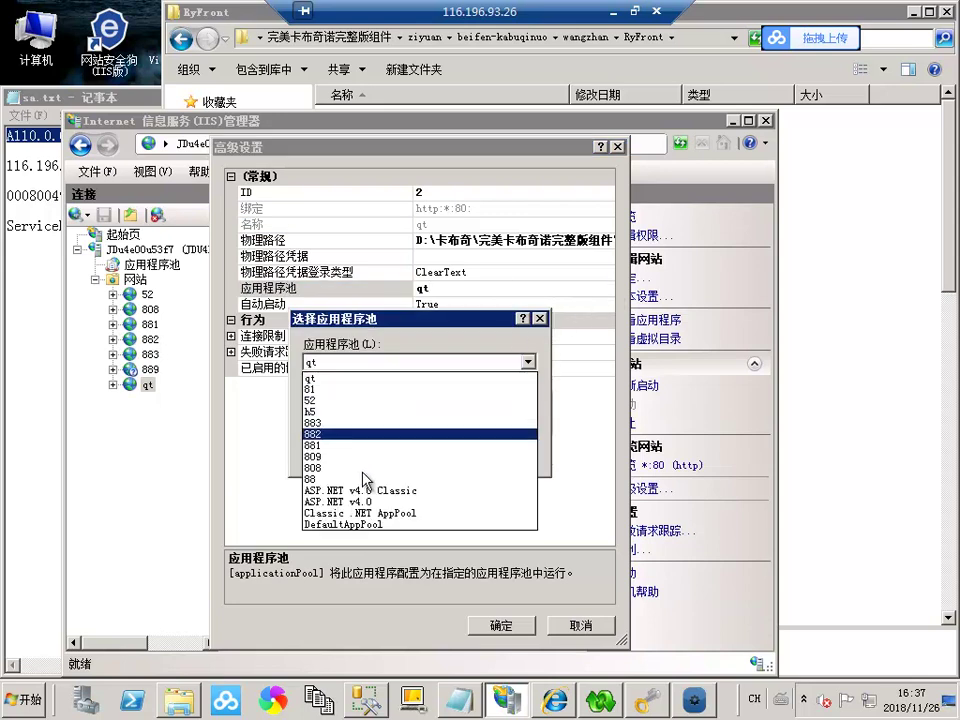
{"action": "left_click", "coordinate": [340, 501]}
{"action": "left_click", "coordinate": [420, 454]}
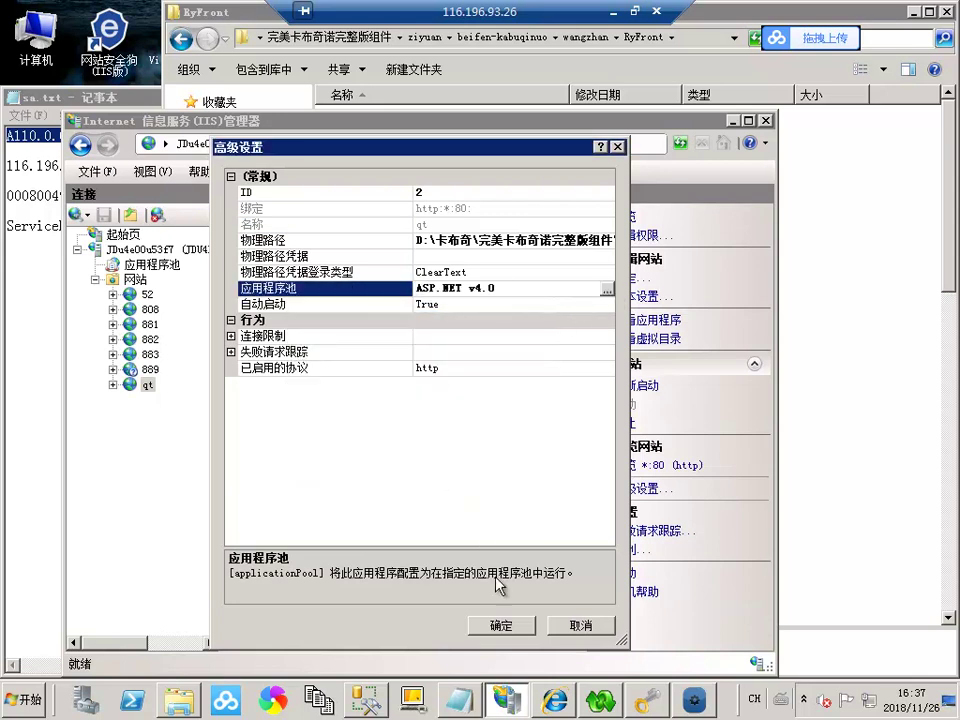
{"action": "left_click", "coordinate": [500, 626]}
Open RyFront's Web.config in Notepad++ and select the password in the line 19 connection string
{"action": "right_click", "coordinate": [142, 384]}
{"action": "left_click", "coordinate": [172, 392]}
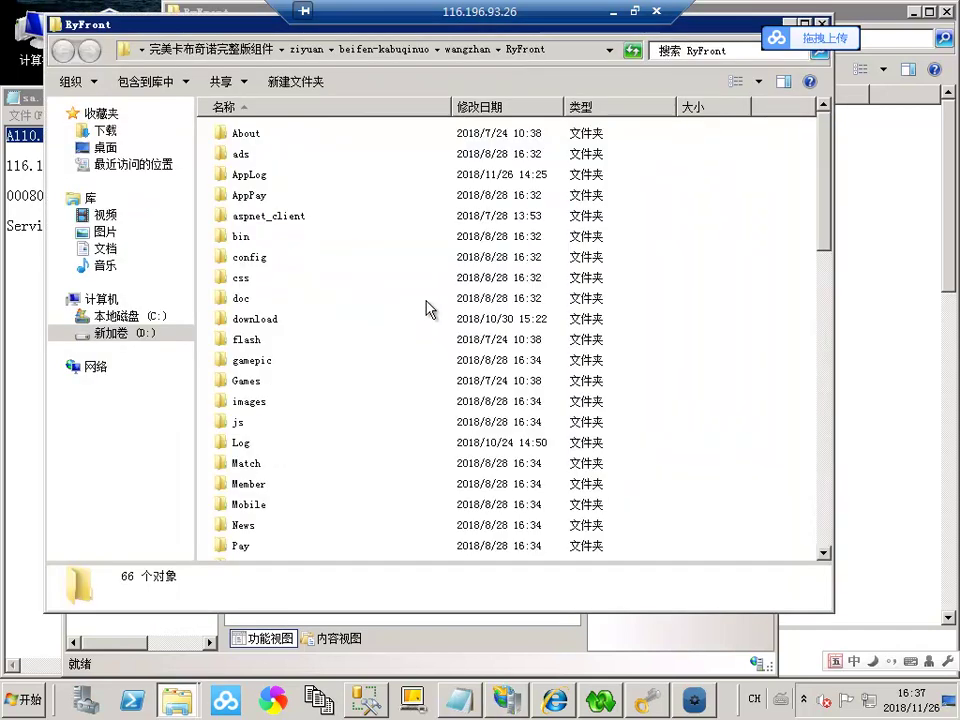
{"action": "scroll", "coordinate": [279, 489], "scroll_direction": "down", "scroll_amount": 15}
{"action": "type", "text": "w"}
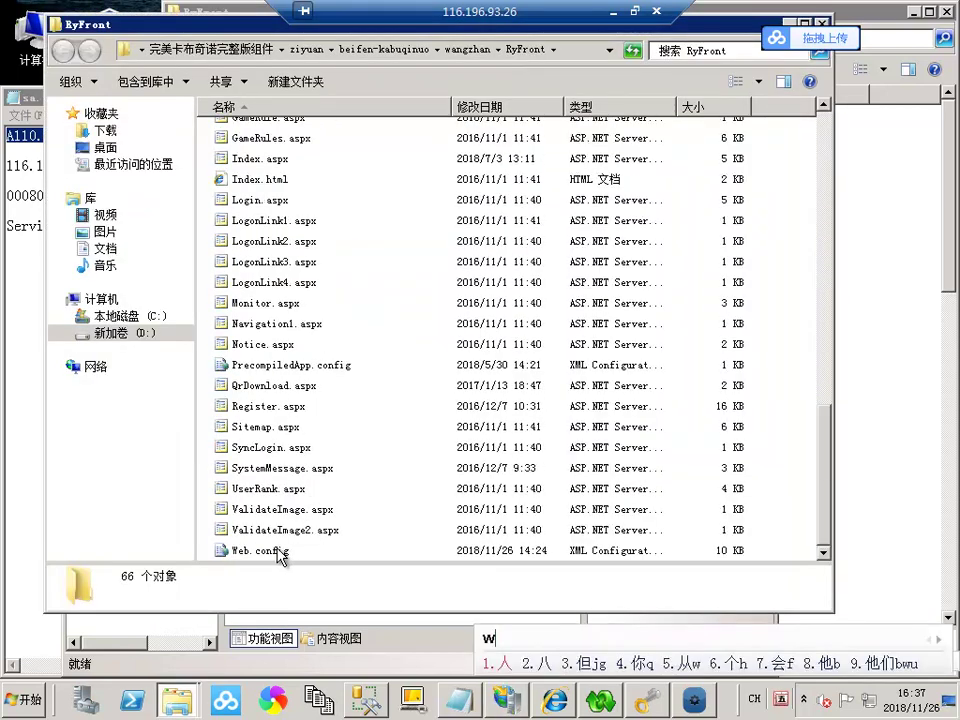
{"action": "right_click", "coordinate": [272, 549]}
{"action": "left_click", "coordinate": [350, 201]}
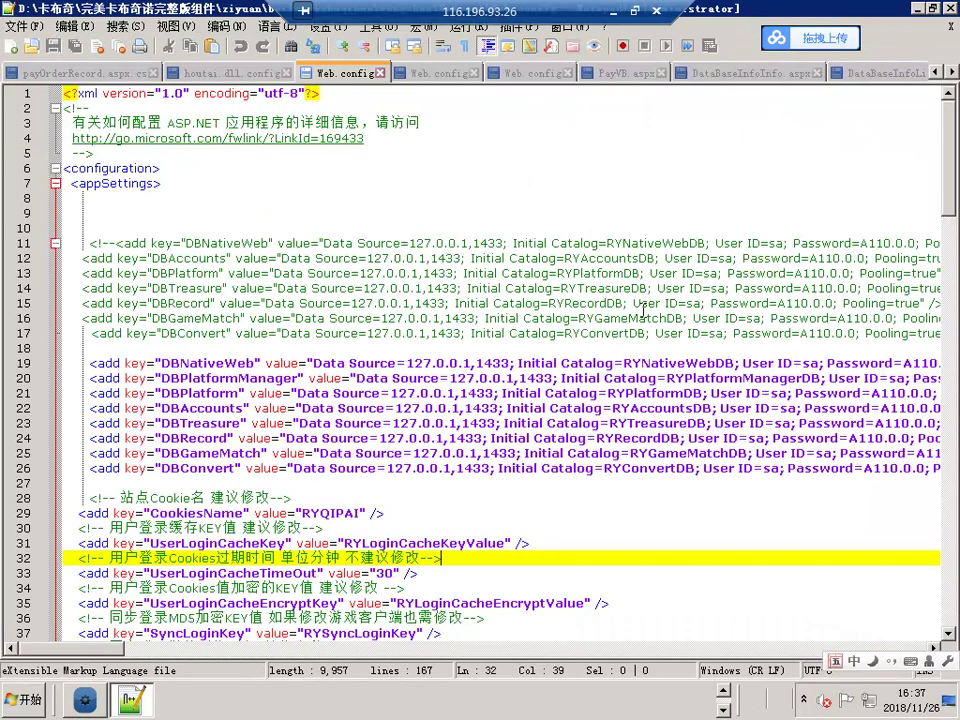
{"action": "left_click", "coordinate": [829, 363]}
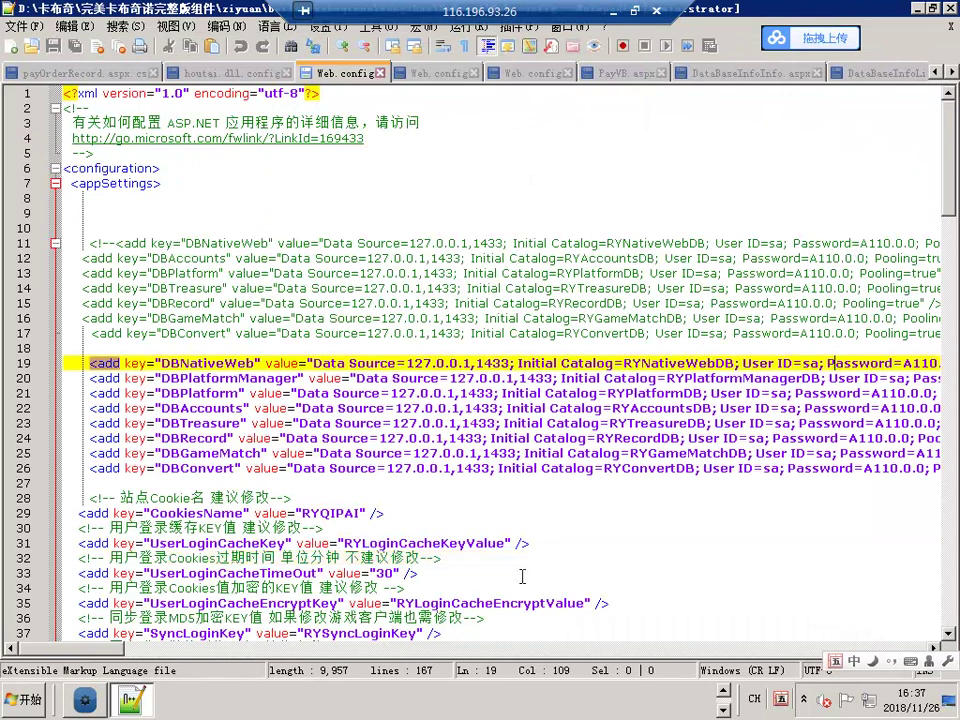
{"action": "left_click_drag", "start_coordinate": [80, 650], "coordinate": [135, 650]}
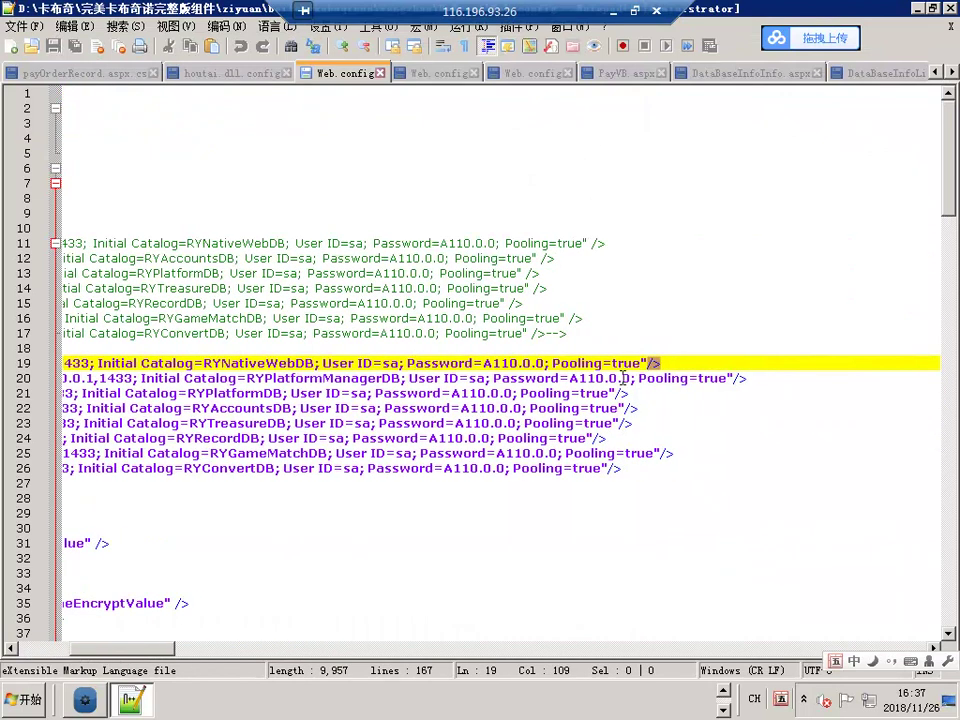
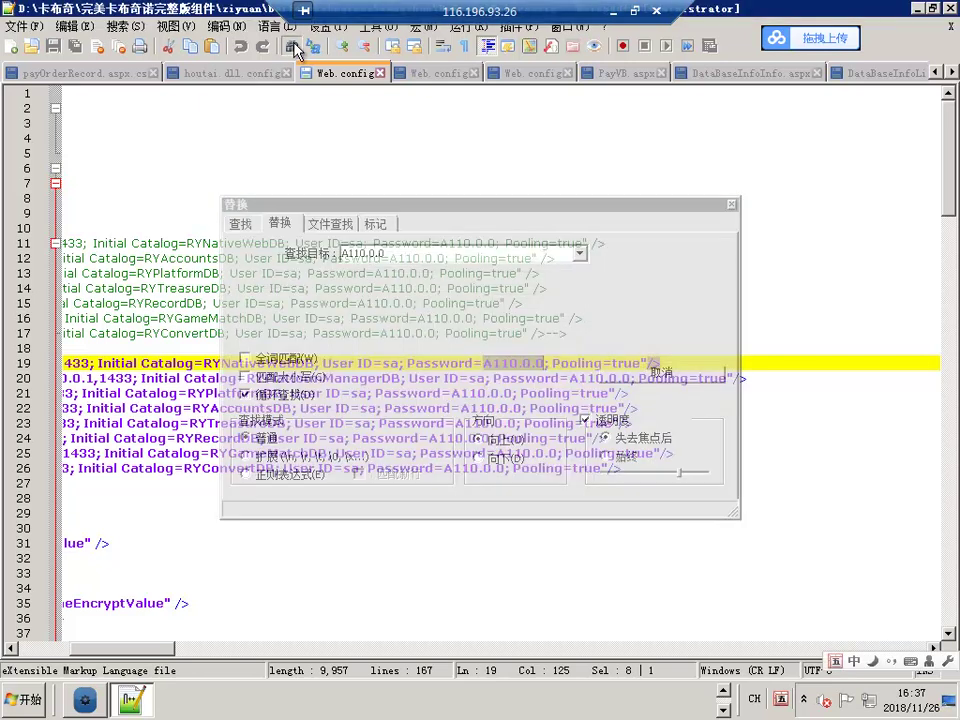
Replace the old database password in all 15 connection strings of Web.config
{"action": "left_click", "coordinate": [288, 224]}
{"action": "left_click", "coordinate": [648, 312]}
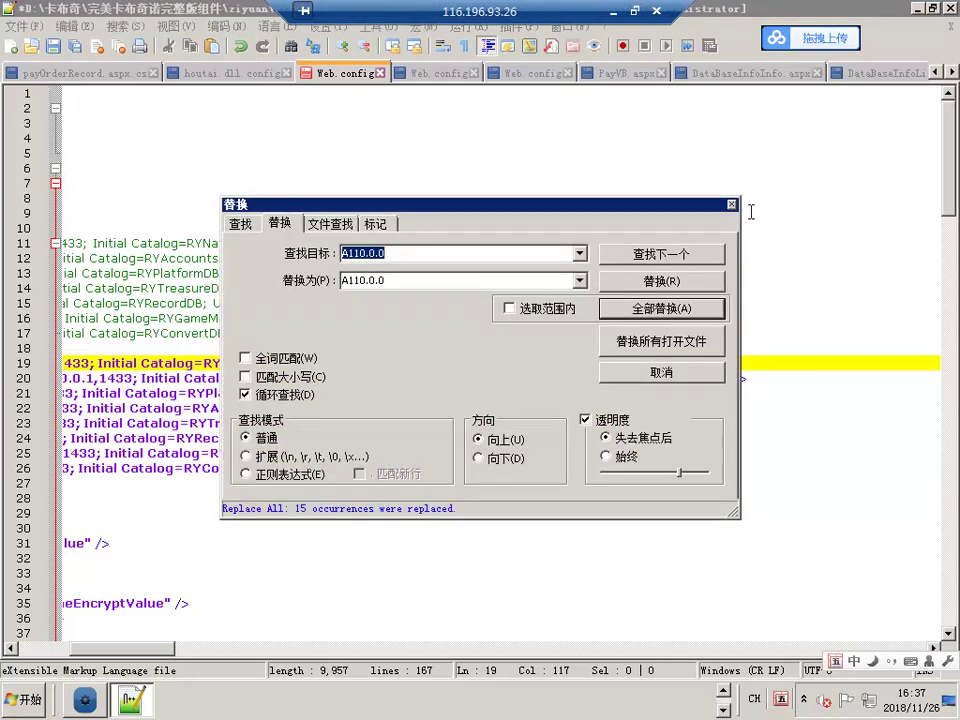
{"action": "left_click", "coordinate": [731, 204]}
{"action": "left_click_drag", "start_coordinate": [389, 363], "coordinate": [400, 378]}
{"action": "scroll", "coordinate": [332, 540], "scroll_direction": "down", "scroll_amount": 4}
{"action": "left_click_drag", "start_coordinate": [108, 652], "coordinate": [22, 648]}
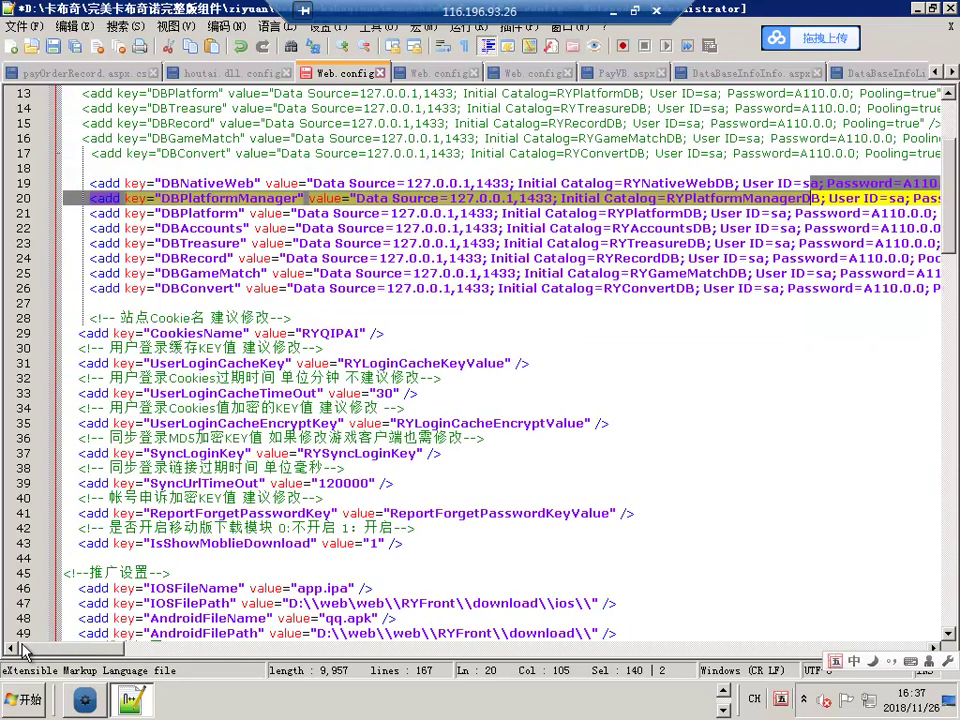
{"action": "scroll", "coordinate": [392, 458], "scroll_direction": "down", "scroll_amount": 10}
Review the edited connection-string lines and save Web.config
{"action": "left_click_drag", "start_coordinate": [216, 633], "coordinate": [288, 253]}
{"action": "left_click", "coordinate": [138, 228]}
{"action": "scroll", "coordinate": [600, 270], "scroll_direction": "down", "scroll_amount": 14}
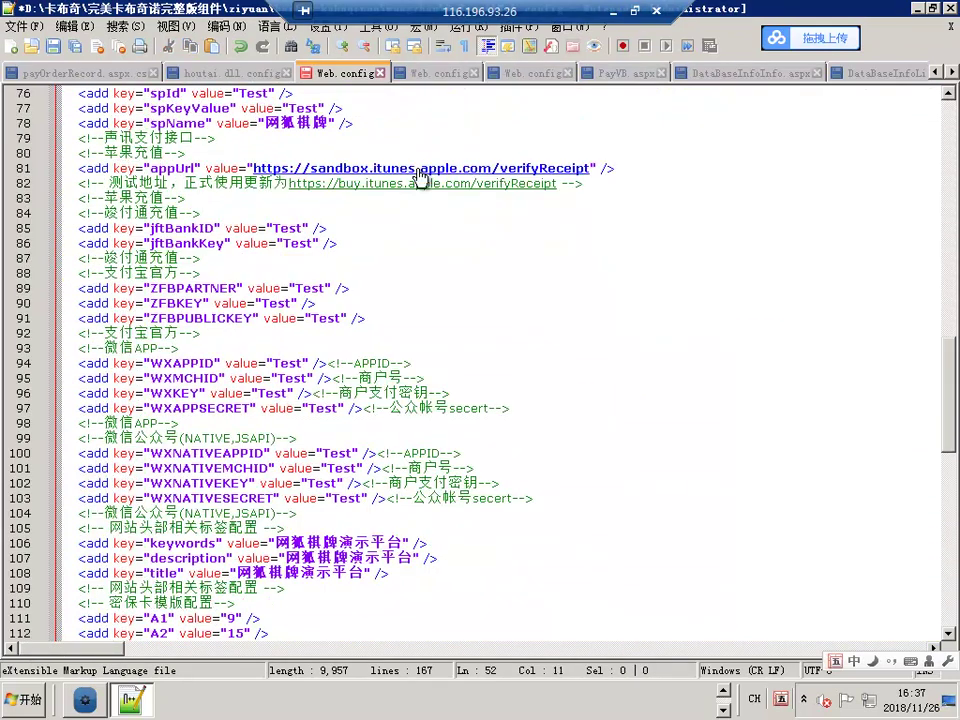
{"action": "scroll", "coordinate": [165, 145], "scroll_direction": "down", "scroll_amount": 3}
{"action": "left_click", "coordinate": [52, 46]}
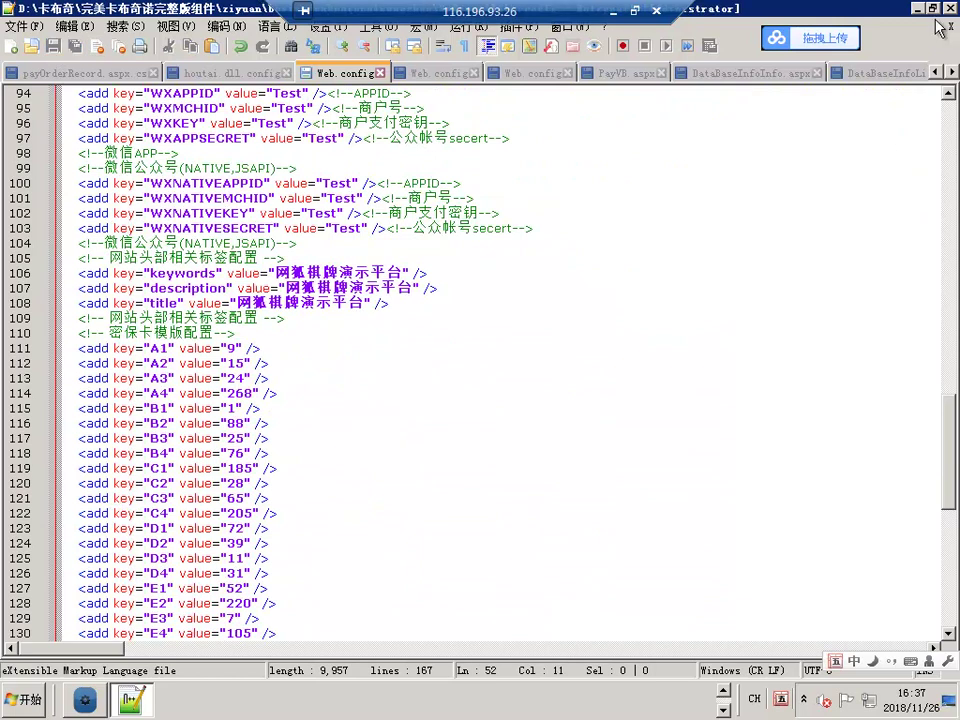
{"action": "key", "text": "alt+Tab"}
From the wangzhan folder, open 管理后台's Web.config with Edit with Notepad++
{"action": "left_click", "coordinate": [362, 40]}
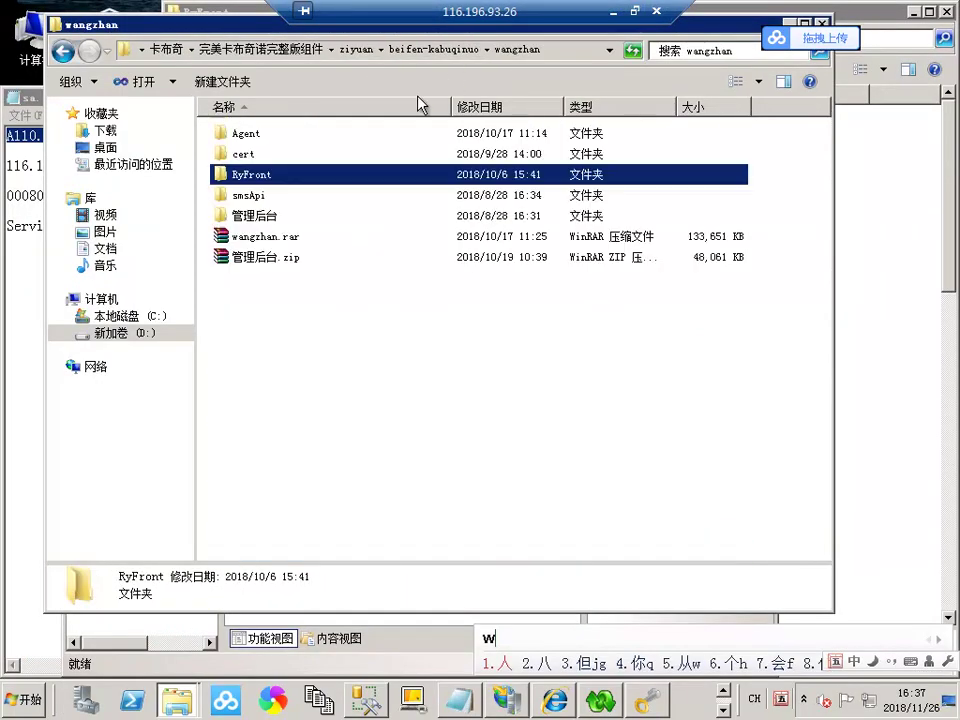
{"action": "double_click", "coordinate": [258, 217]}
{"action": "scroll", "coordinate": [300, 380], "scroll_direction": "down", "scroll_amount": 1}
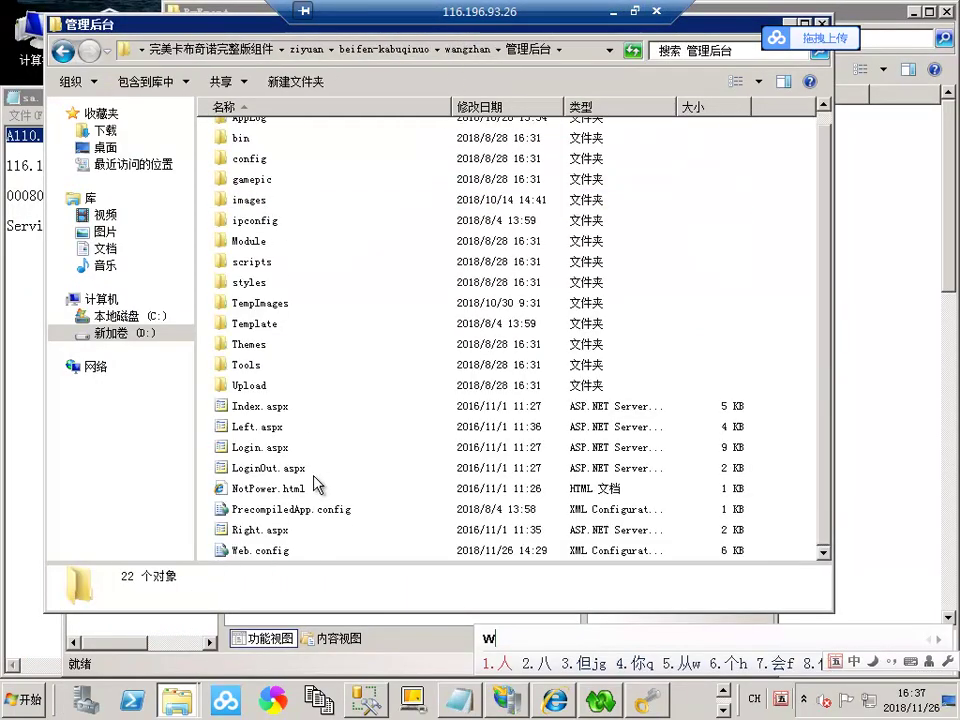
{"action": "left_click", "coordinate": [240, 551]}
{"action": "right_click", "coordinate": [240, 551]}
{"action": "left_click", "coordinate": [340, 196]}
{"action": "left_click_drag", "start_coordinate": [895, 332], "coordinate": [858, 332]}
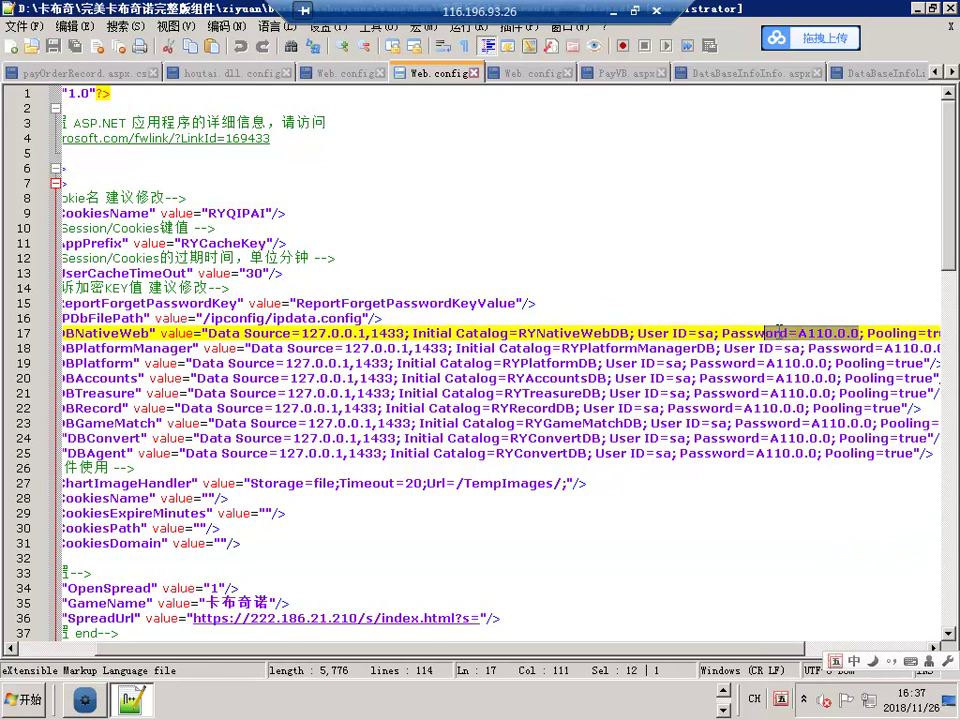
Replace all occurrences of the selected password text with the clipboard contents
{"action": "key", "text": "ctrl+f"}
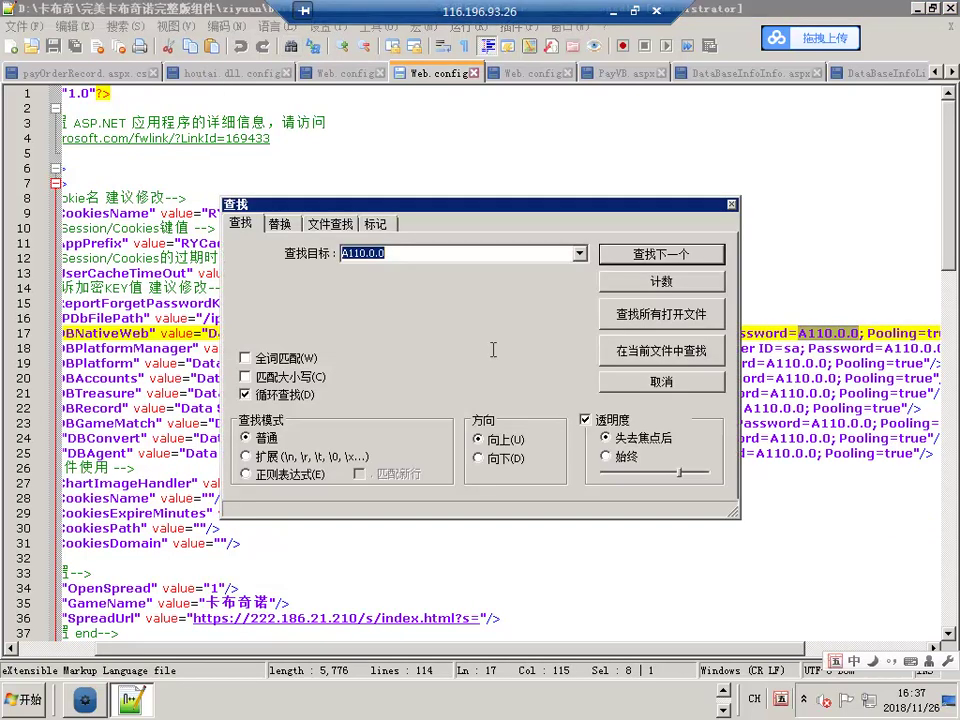
{"action": "left_click", "coordinate": [280, 223]}
{"action": "key", "text": "Tab"}
{"action": "key", "text": "ctrl+v"}
{"action": "left_click", "coordinate": [640, 308]}
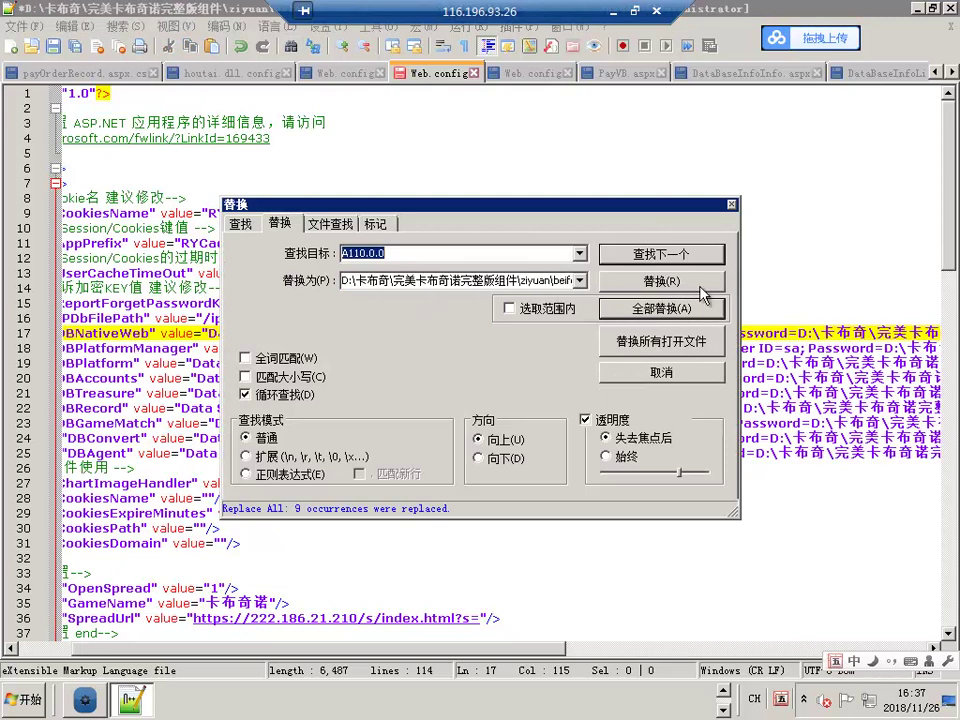
Swap the pasted paths back to the earlier database password everywhere and save
{"action": "key", "text": "Tab"}
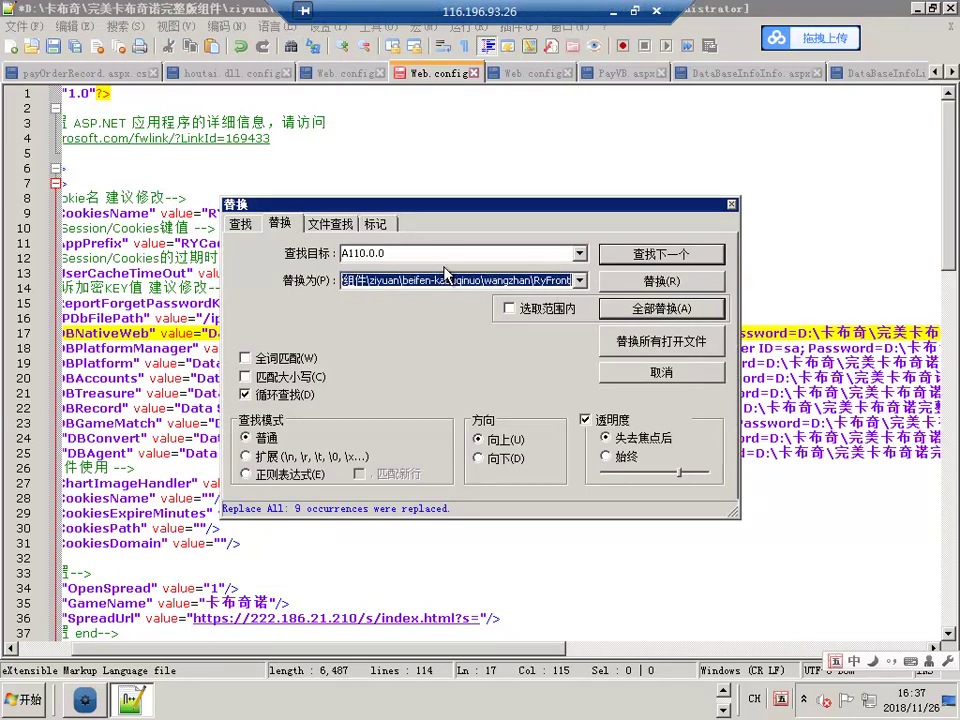
{"action": "key", "text": "ctrl+x"}
{"action": "double_click", "coordinate": [448, 256]}
{"action": "key", "text": "ctrl+v"}
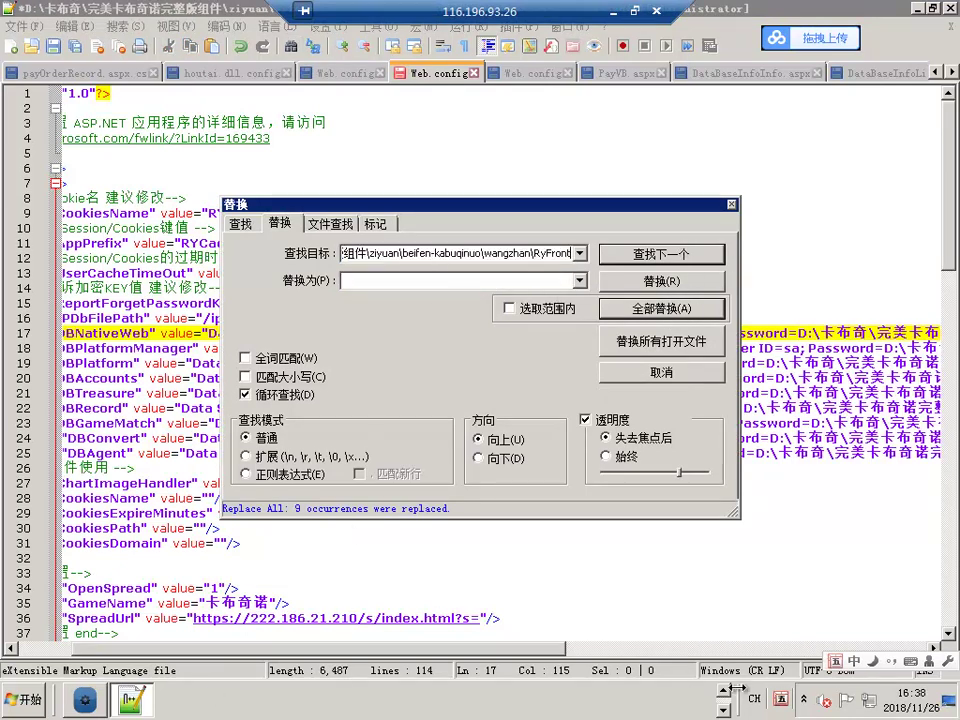
{"action": "left_click", "coordinate": [580, 280]}
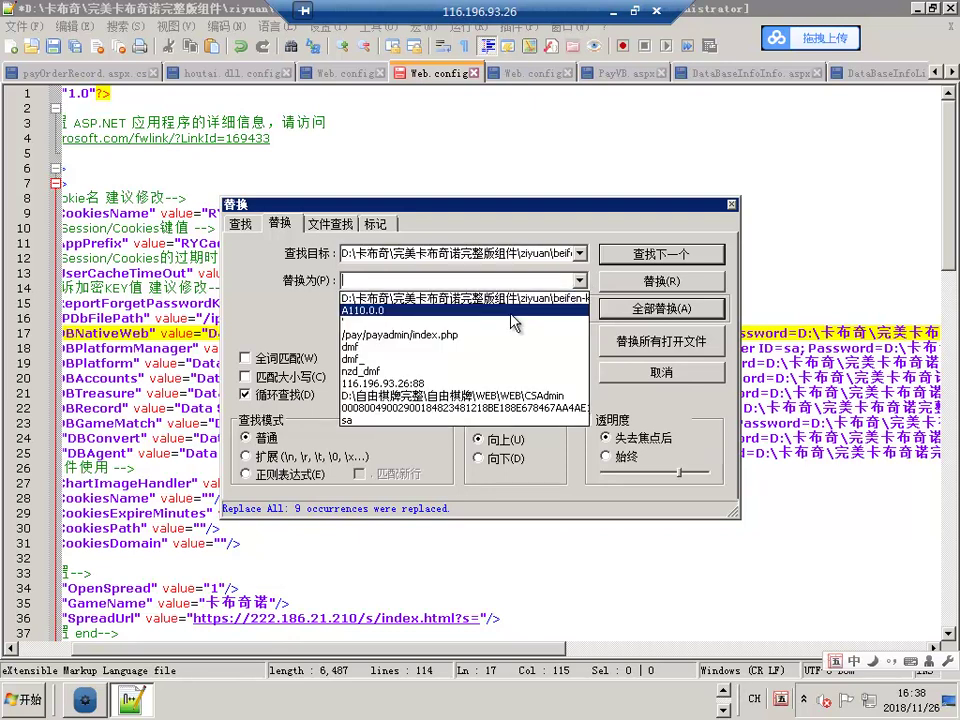
{"action": "left_click", "coordinate": [400, 308]}
{"action": "left_click", "coordinate": [615, 312]}
{"action": "left_click", "coordinate": [731, 205]}
{"action": "left_click", "coordinate": [54, 47]}
Overwrite the SpreadUrl IP on line 36 with 116.196.93.16 and save the file
{"action": "left_click_drag", "start_coordinate": [480, 505], "coordinate": [487, 333]}
{"action": "left_click", "coordinate": [487, 333]}
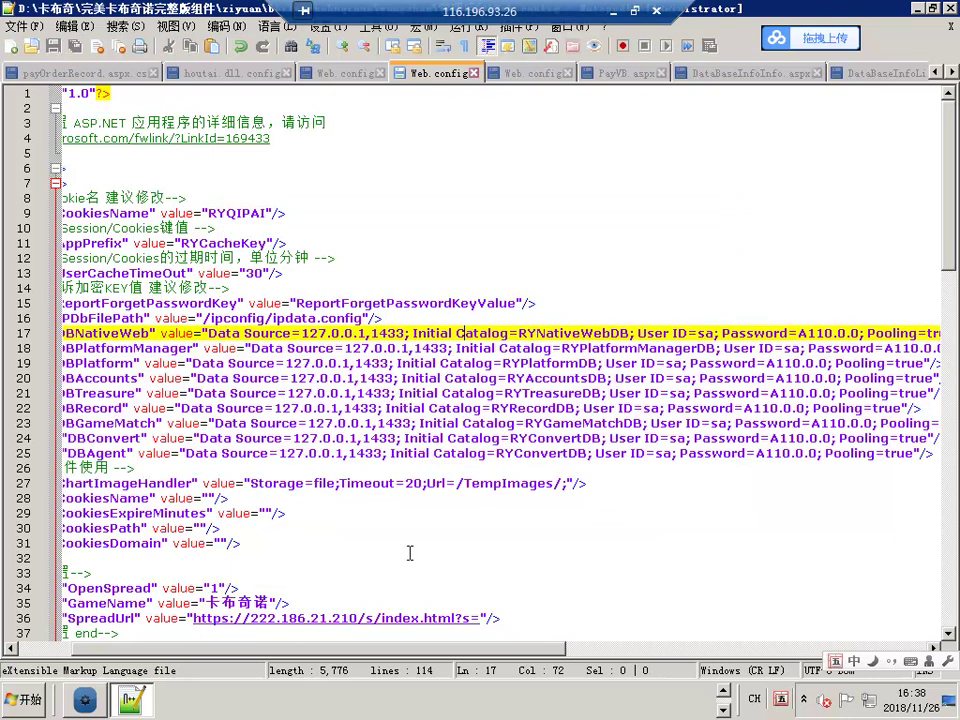
{"action": "scroll", "coordinate": [414, 492], "scroll_direction": "down", "scroll_amount": 4}
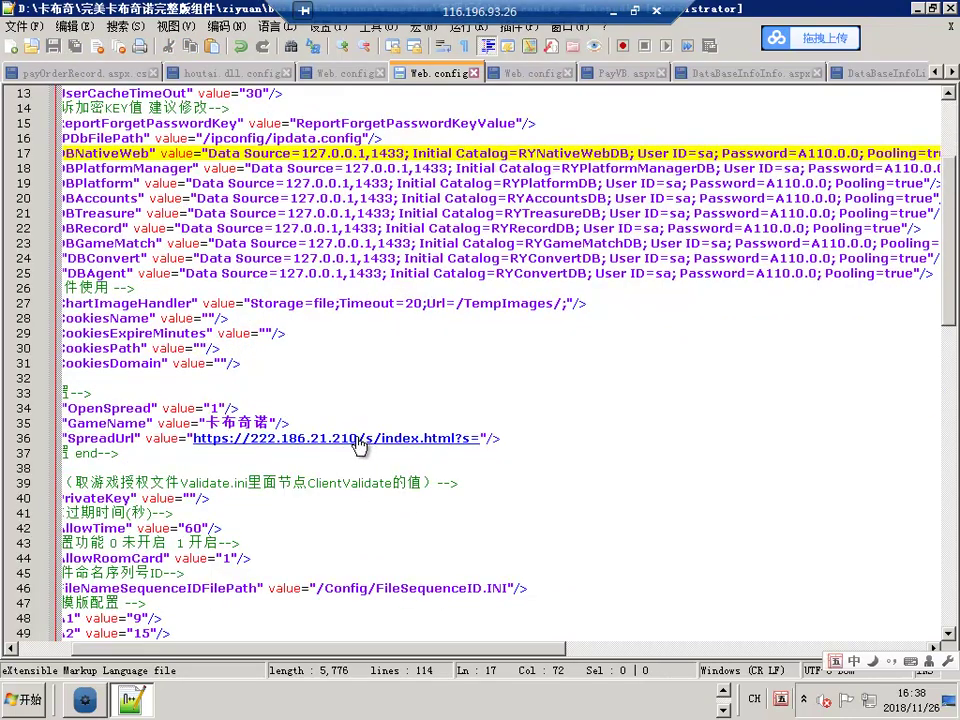
{"action": "left_click_drag", "start_coordinate": [358, 444], "coordinate": [252, 444]}
{"action": "left_click_drag", "start_coordinate": [448, 648], "coordinate": [210, 652]}
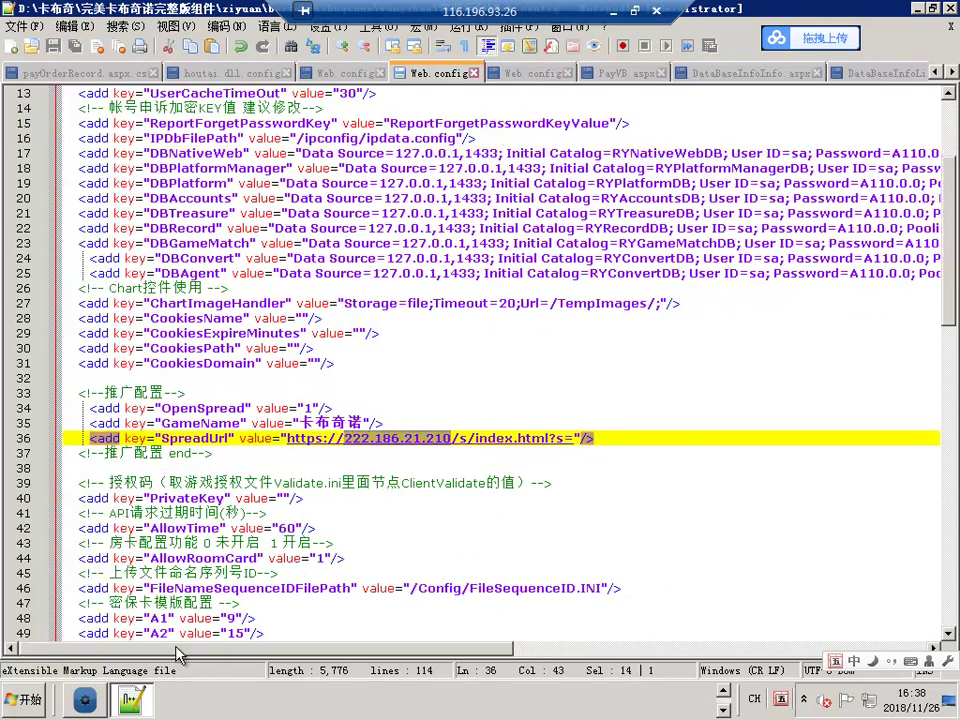
{"action": "type", "text": "116.19"}
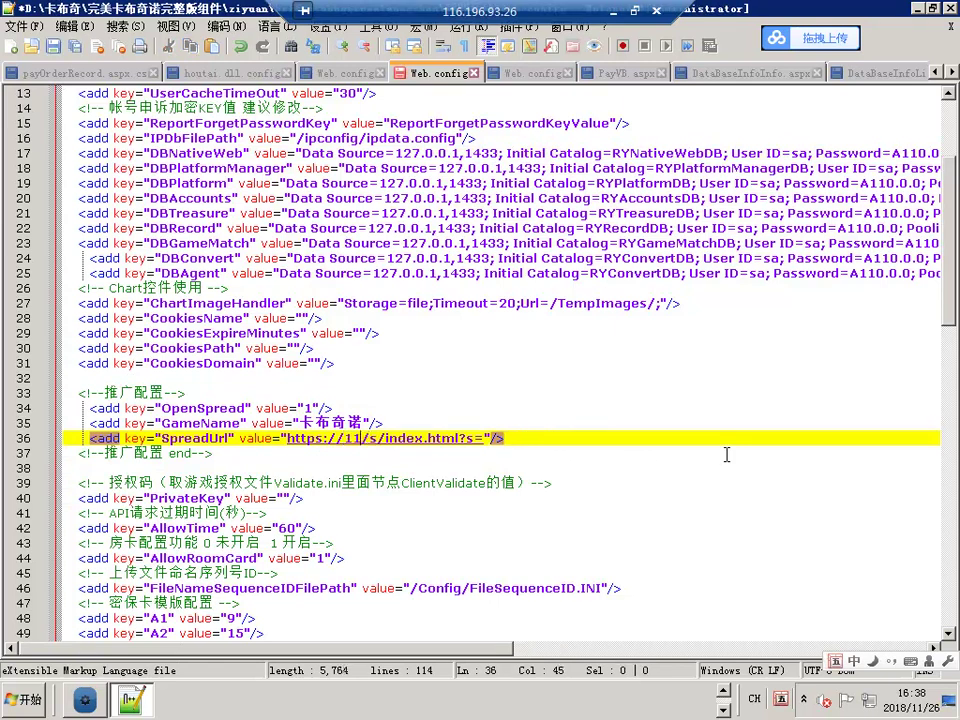
{"action": "type", "text": "6.93.16"}
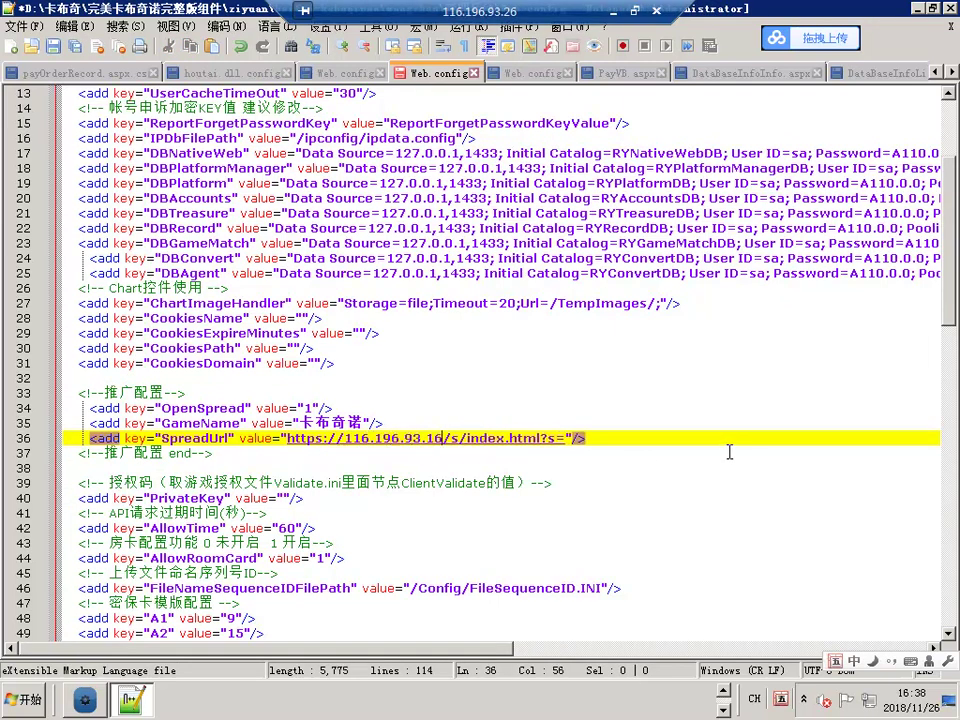
{"action": "key", "text": "ctrl+s"}
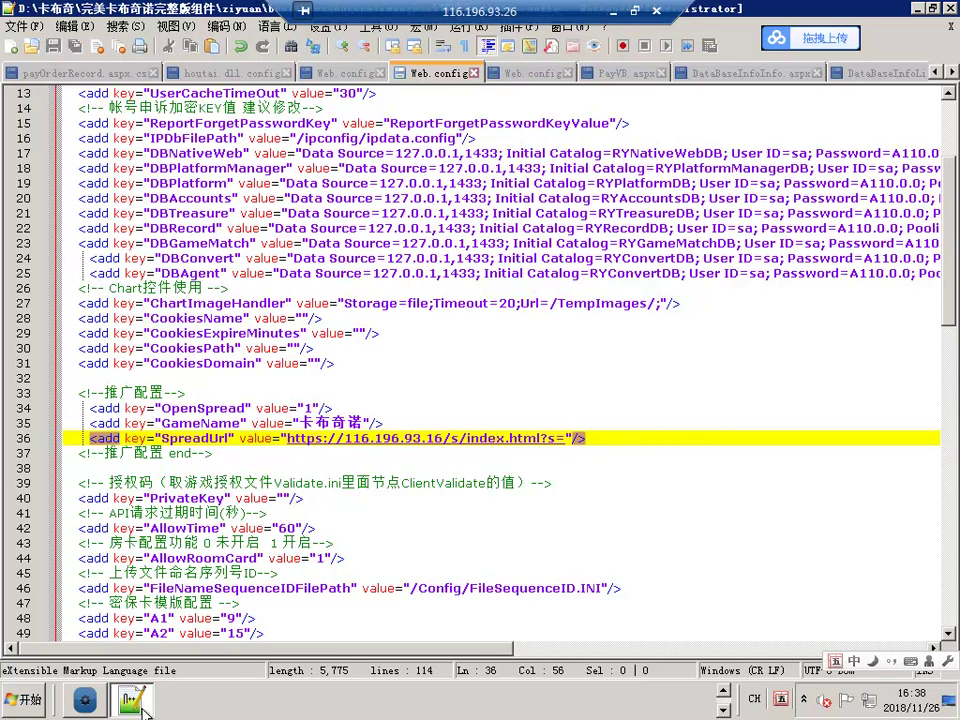
{"action": "left_click", "coordinate": [140, 706]}
Open 管理后台 inside wangzhan and copy its full folder path from the address bar
{"action": "scroll", "coordinate": [559, 145], "scroll_direction": "up", "scroll_amount": 1}
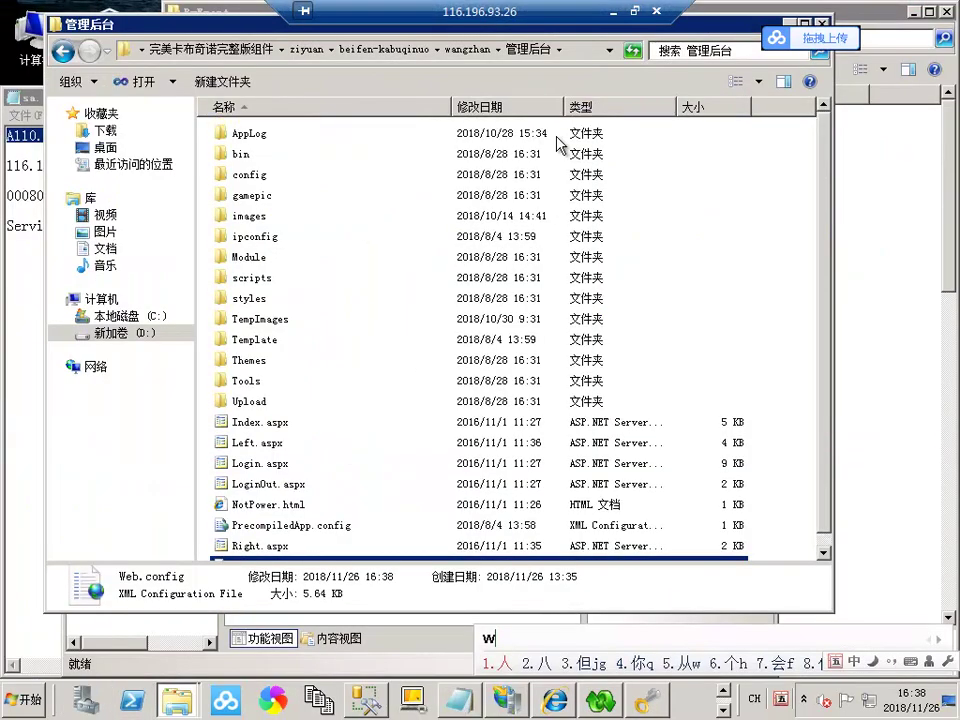
{"action": "left_click", "coordinate": [467, 49]}
{"action": "left_click", "coordinate": [507, 700]}
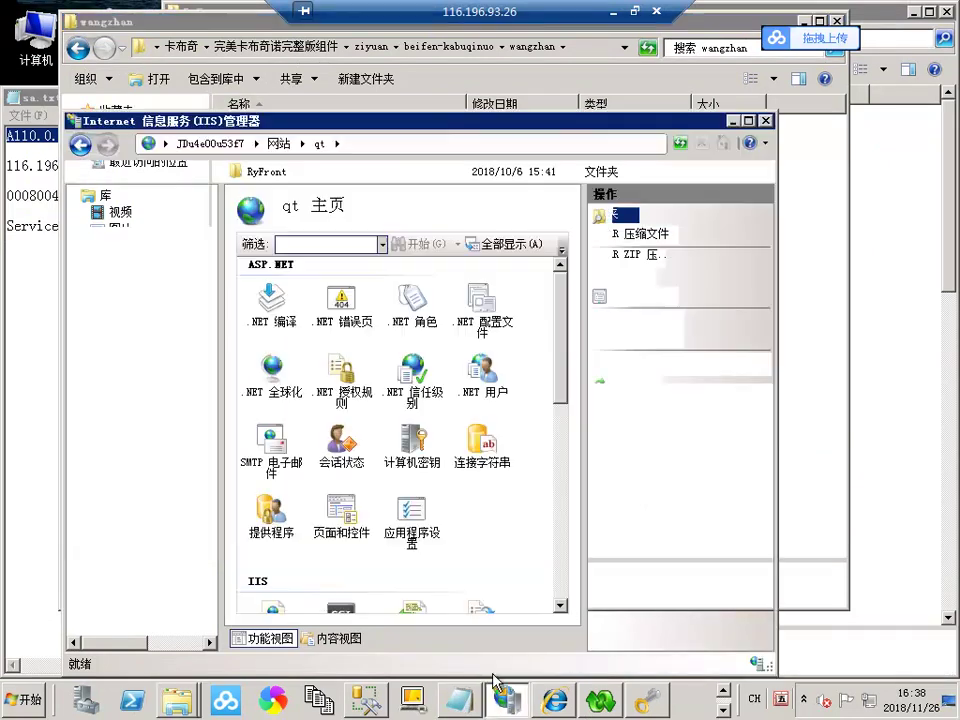
{"action": "left_click", "coordinate": [585, 47]}
{"action": "type", "text": "w"}
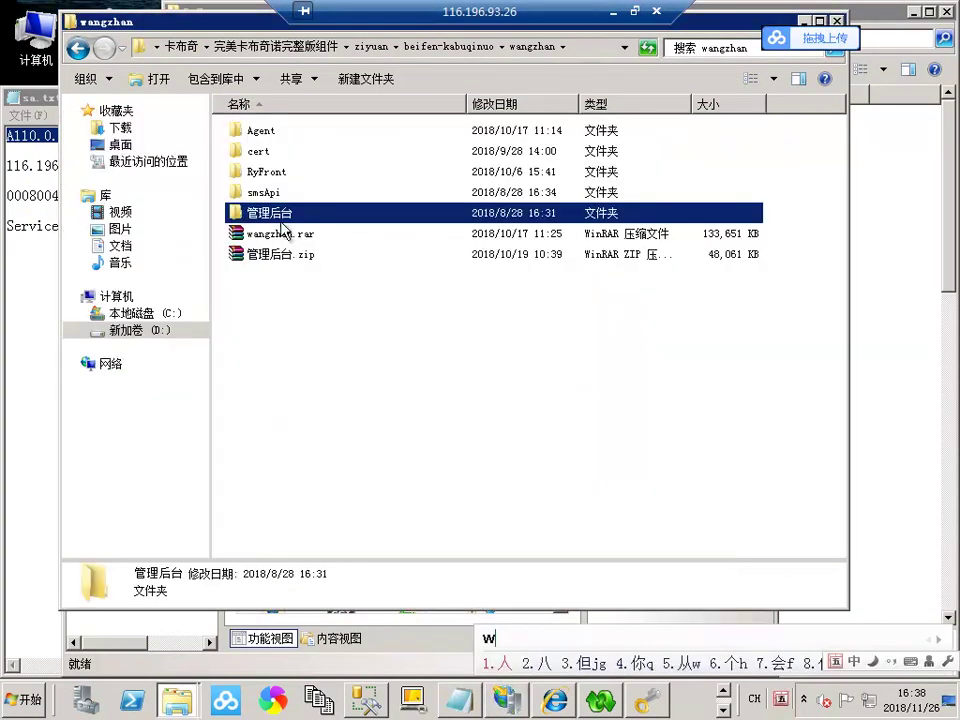
{"action": "double_click", "coordinate": [268, 213]}
{"action": "left_click", "coordinate": [437, 47]}
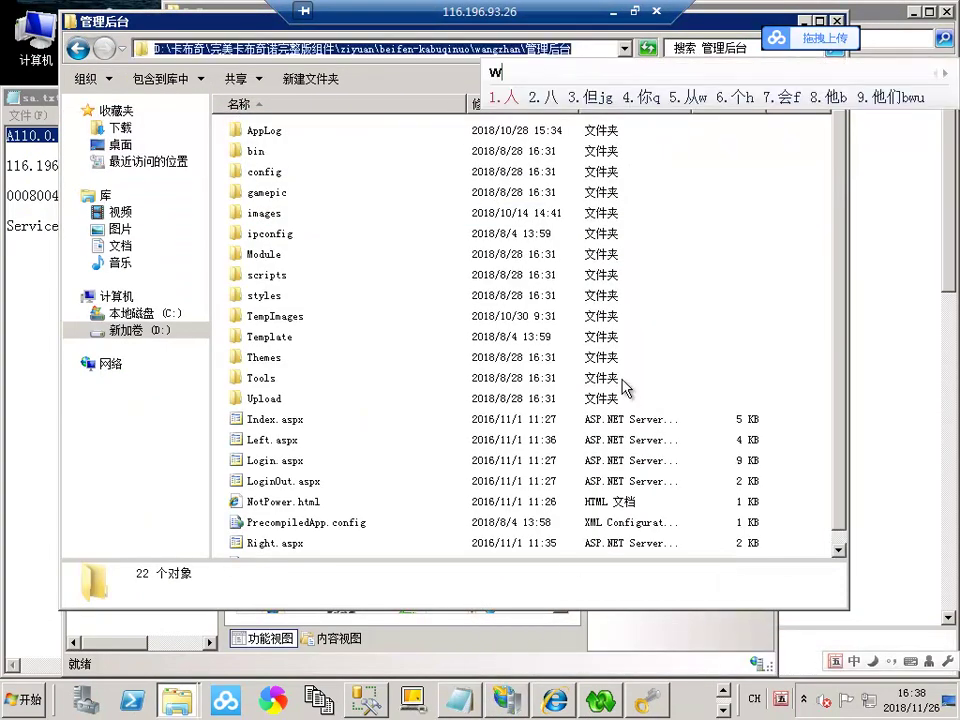
{"action": "key", "text": "Escape"}
{"action": "left_click", "coordinate": [140, 625]}
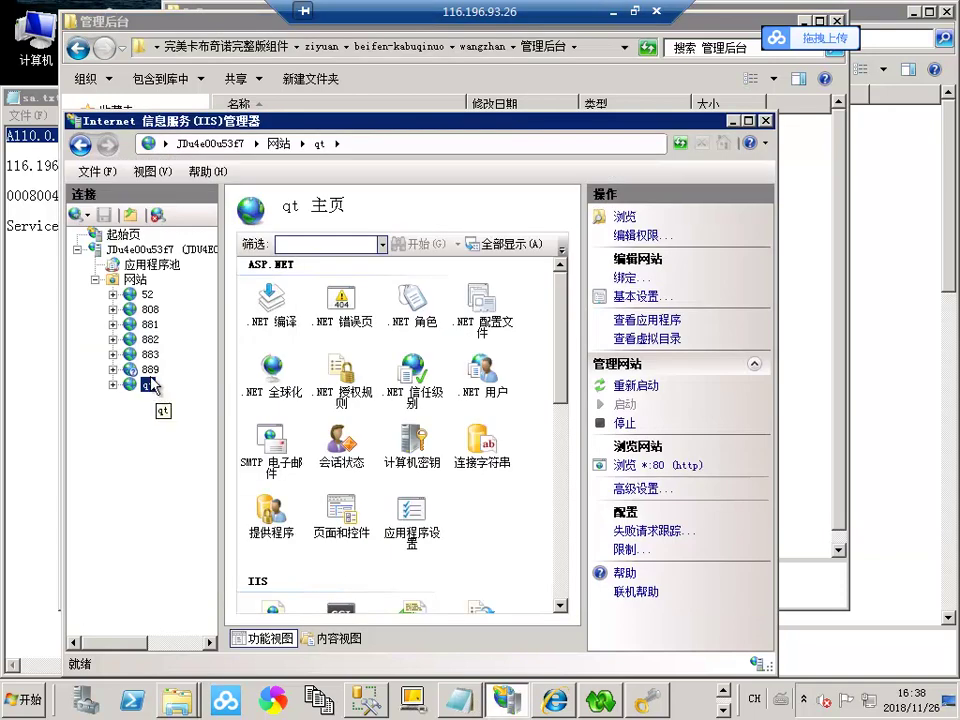
Add IIS site ht pointing to the 管理后台 folder on port 801
{"action": "right_click", "coordinate": [132, 280]}
{"action": "left_click", "coordinate": [195, 285]}
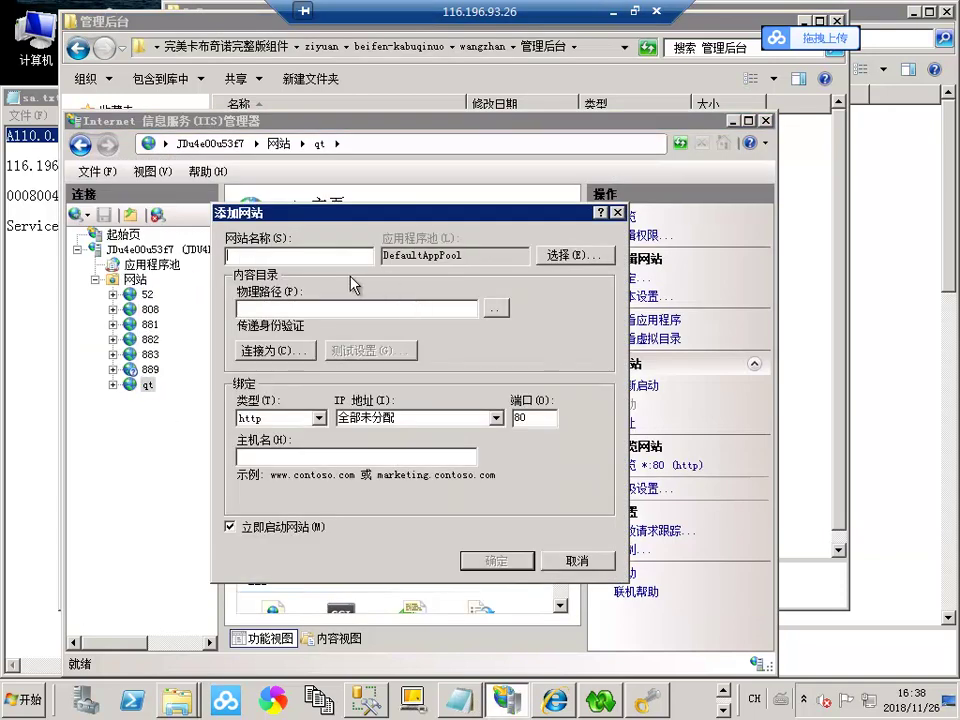
{"action": "type", "text": "ht"}
{"action": "key", "text": "ctrl+v"}
{"action": "left_click", "coordinate": [524, 420]}
{"action": "type", "text": "1"}
{"action": "left_click", "coordinate": [497, 560]}
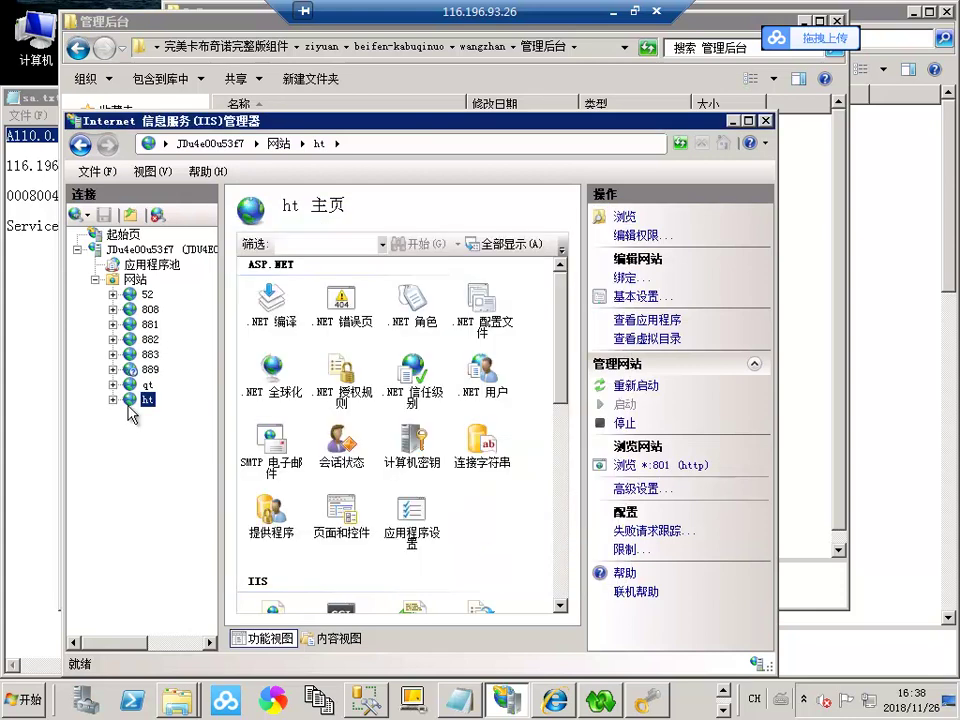
Set ht's application pool to ASP.NET v4.0 in 高级设置 and browse *:801
{"action": "left_click", "coordinate": [640, 489]}
{"action": "left_click", "coordinate": [549, 288]}
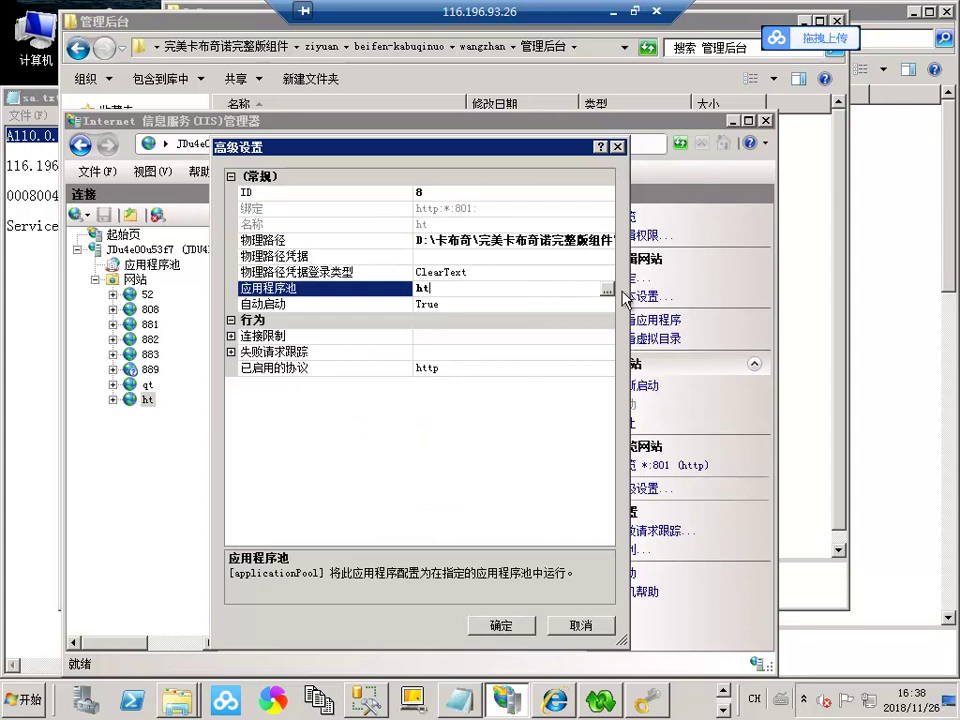
{"action": "left_click", "coordinate": [609, 290]}
{"action": "left_click", "coordinate": [520, 361]}
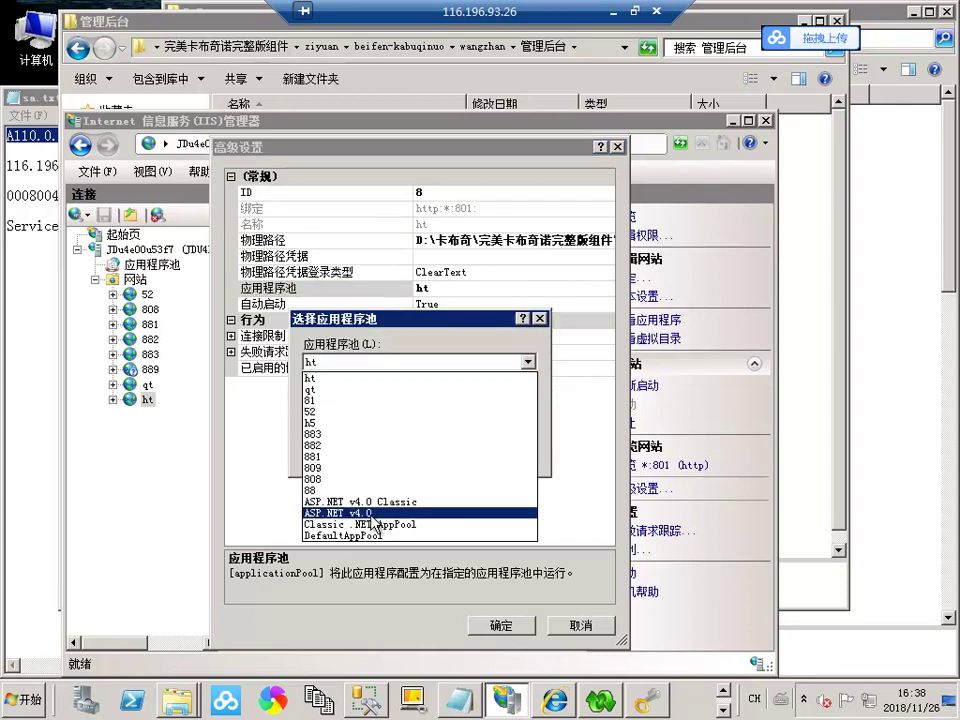
{"action": "left_click", "coordinate": [400, 510]}
{"action": "left_click", "coordinate": [436, 455]}
{"action": "left_click", "coordinate": [500, 625]}
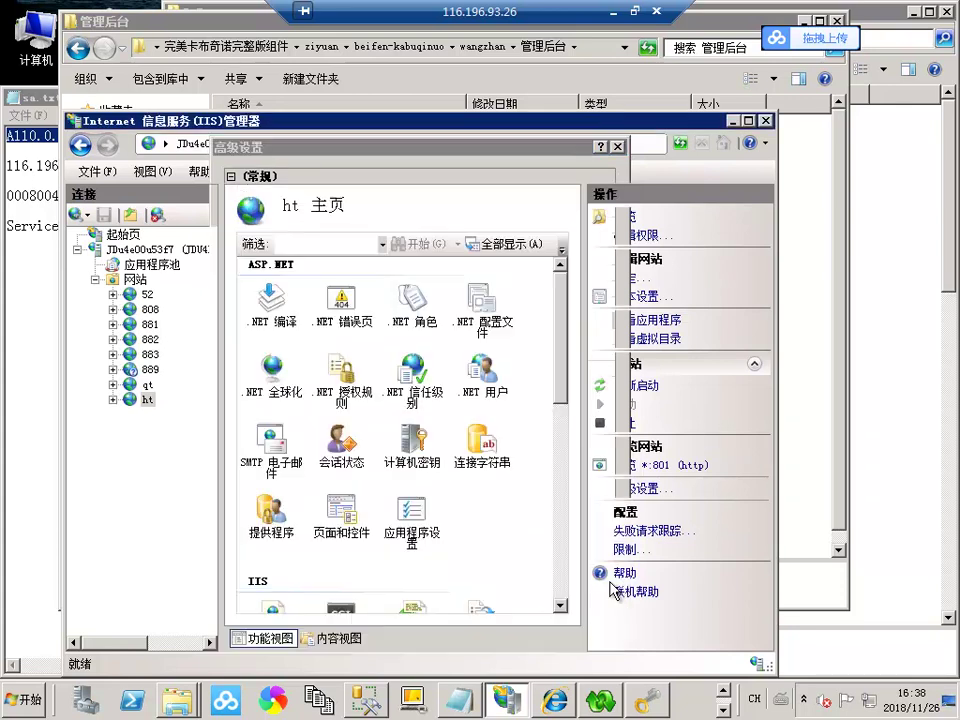
{"action": "left_click", "coordinate": [655, 466]}
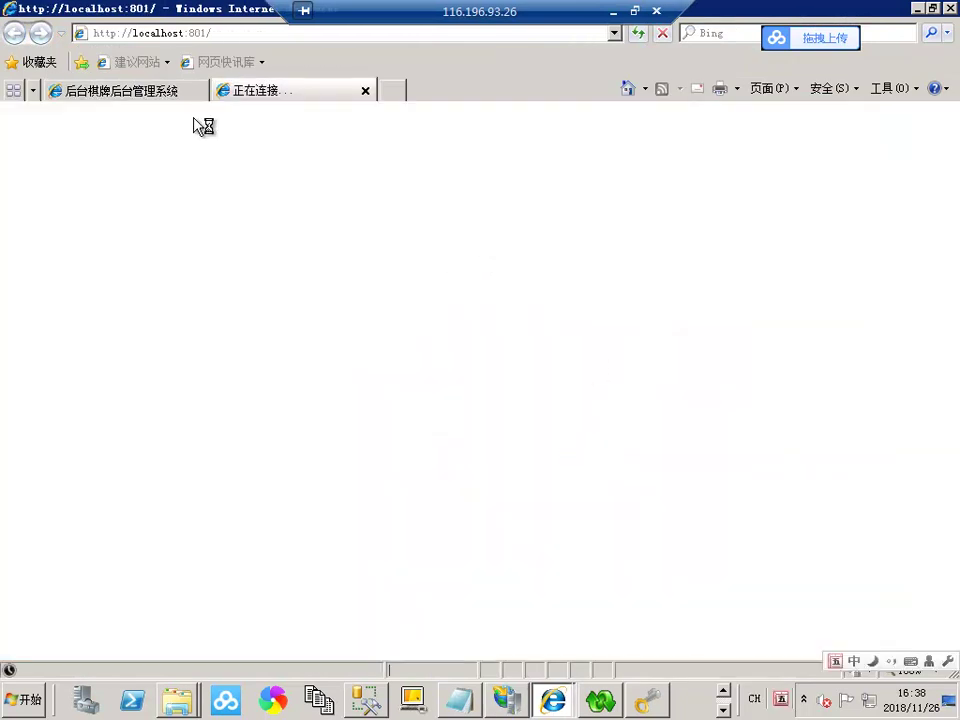
Close the old admin tab and log in with the admin account and password
{"action": "left_click", "coordinate": [181, 90]}
{"action": "left_click", "coordinate": [198, 91]}
{"action": "left_click", "coordinate": [606, 341]}
{"action": "type", "text": "admin"}
{"action": "key", "text": "Return"}
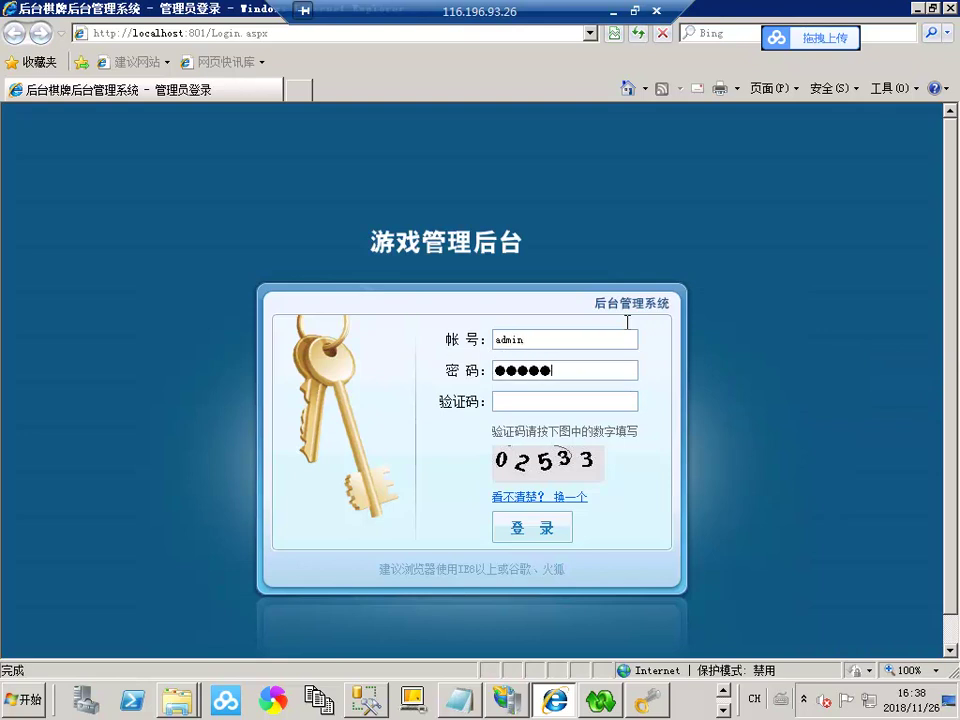
{"action": "key", "text": "Return"}
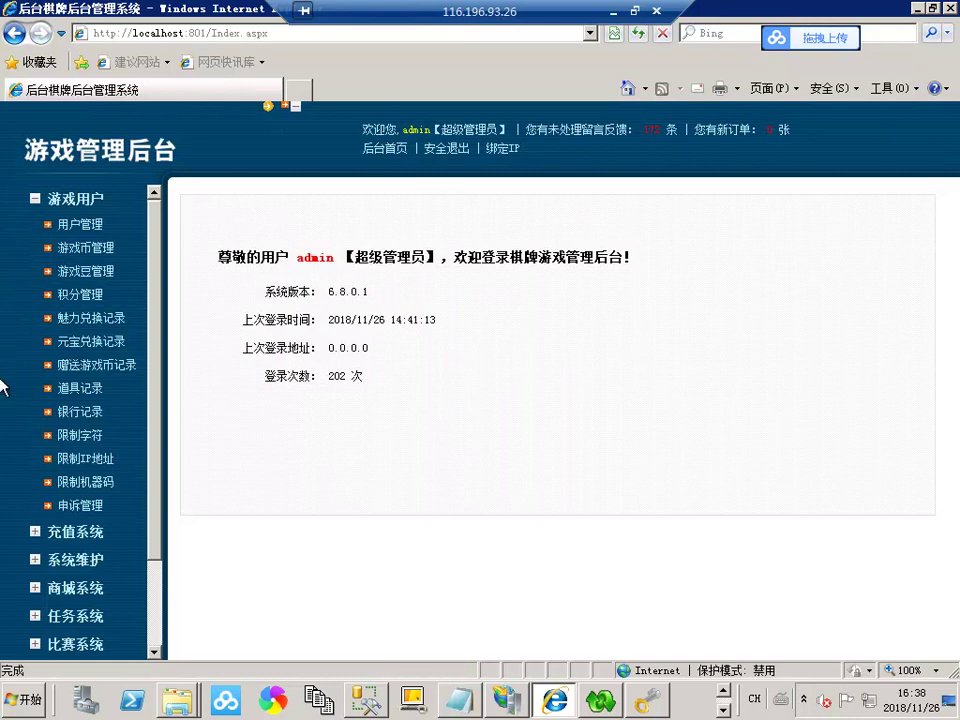
Expand the 系统维护 and 网站系统 sections in the backend side menu
{"action": "scroll", "coordinate": [126, 468], "scroll_direction": "down", "scroll_amount": 2}
{"action": "left_click", "coordinate": [76, 451]}
{"action": "scroll", "coordinate": [73, 341], "scroll_direction": "down", "scroll_amount": 3}
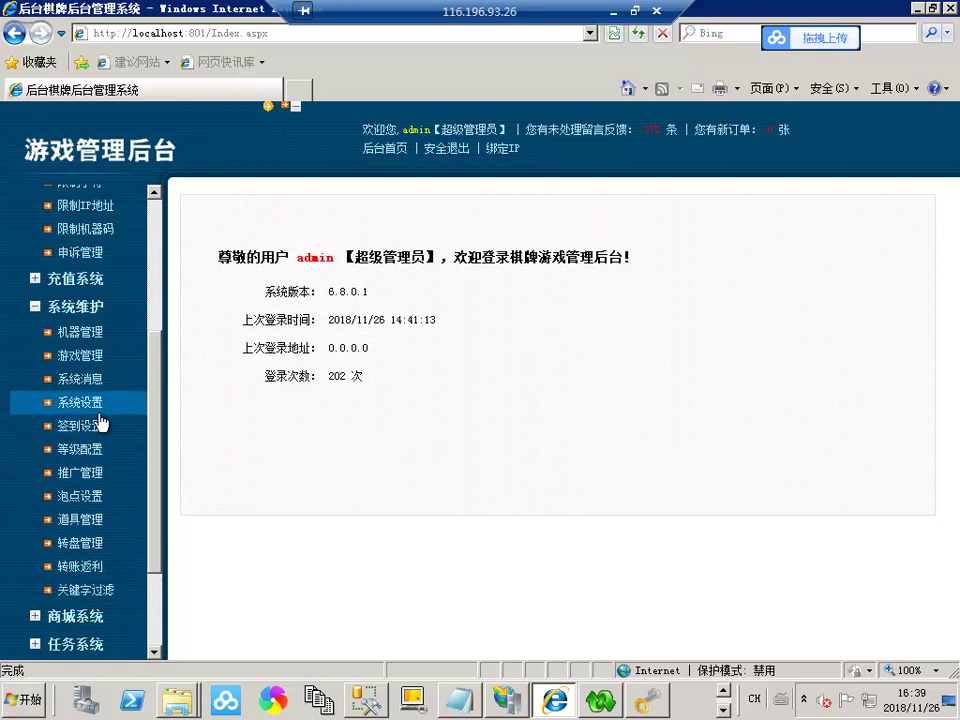
{"action": "scroll", "coordinate": [78, 412], "scroll_direction": "down", "scroll_amount": 3}
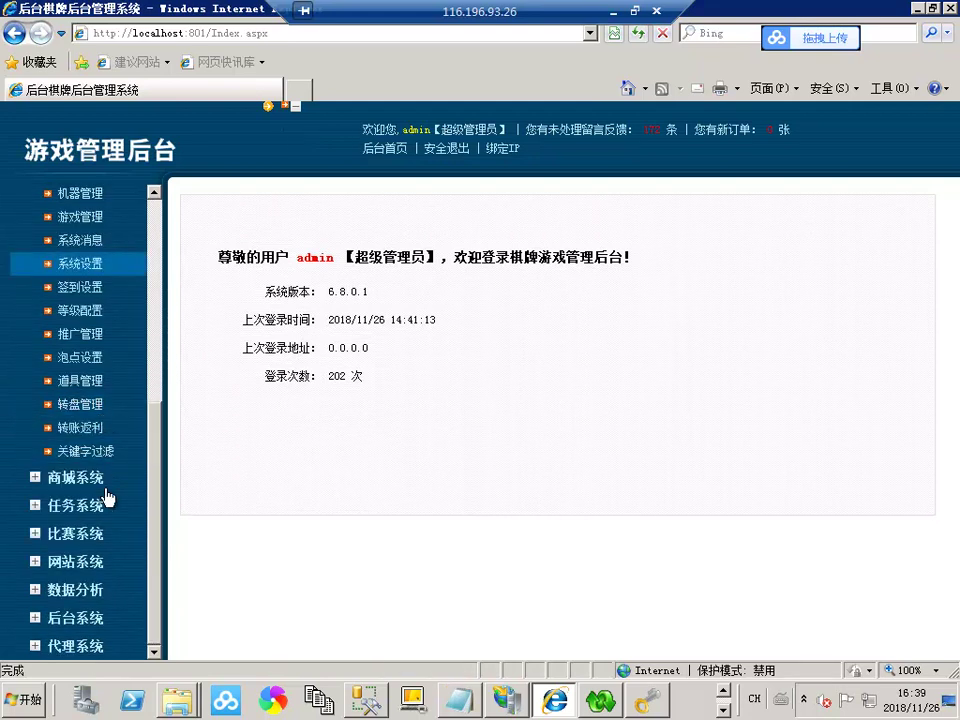
{"action": "left_click", "coordinate": [35, 564]}
{"action": "scroll", "coordinate": [60, 560], "scroll_direction": "down", "scroll_amount": 5}
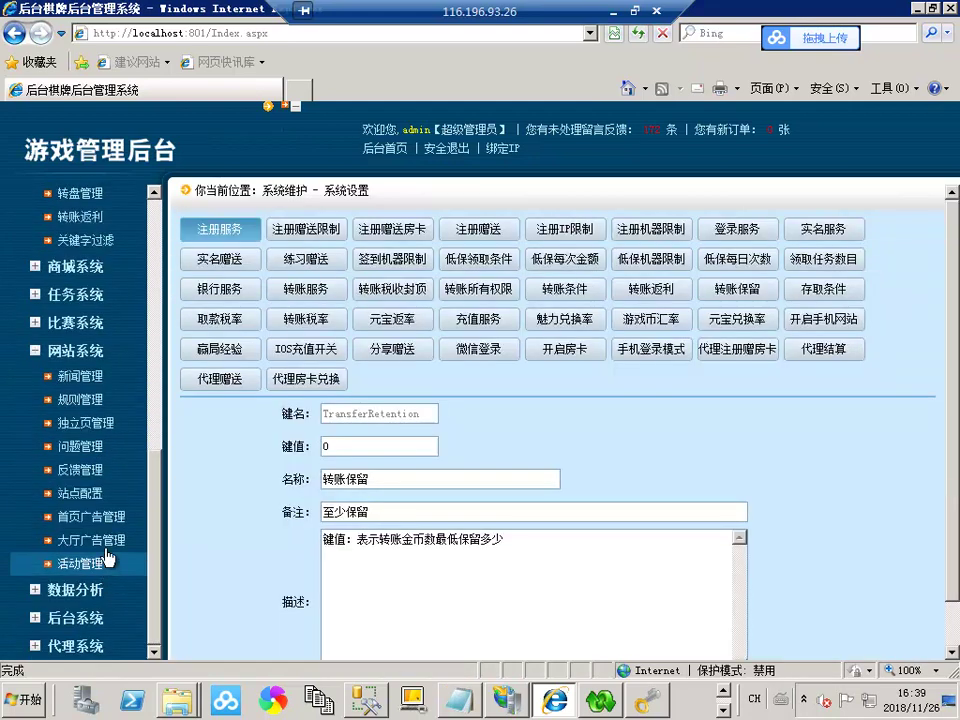
Open 站点配置 and bring up the 移动版大厅配置 settings tab
{"action": "left_click", "coordinate": [131, 503]}
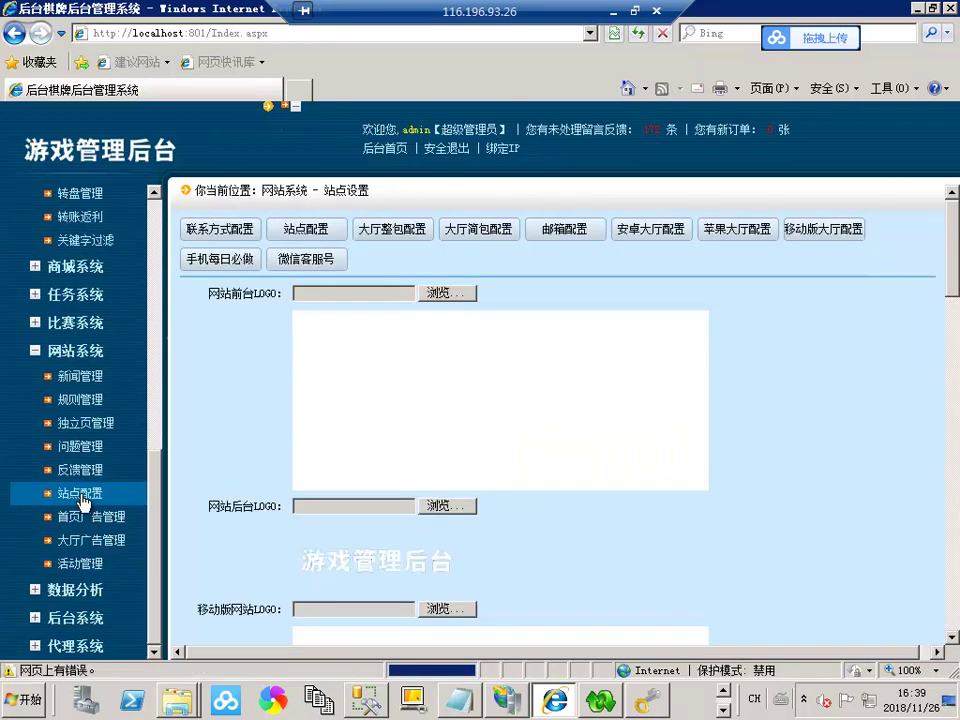
{"action": "left_click", "coordinate": [317, 231]}
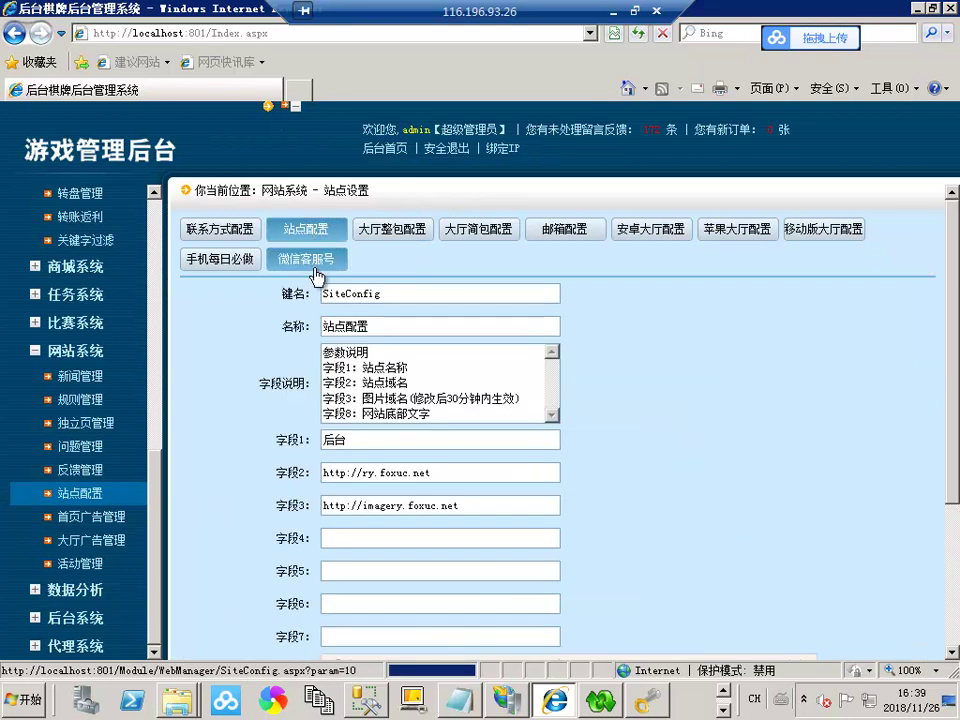
{"action": "left_click", "coordinate": [664, 234]}
{"action": "left_click", "coordinate": [730, 230]}
{"action": "left_click", "coordinate": [800, 232]}
Replace the old IP in 字段1 with 116.196.93.26 copied from sa.txt, then save
{"action": "left_click_drag", "start_coordinate": [364, 441], "coordinate": [437, 441]}
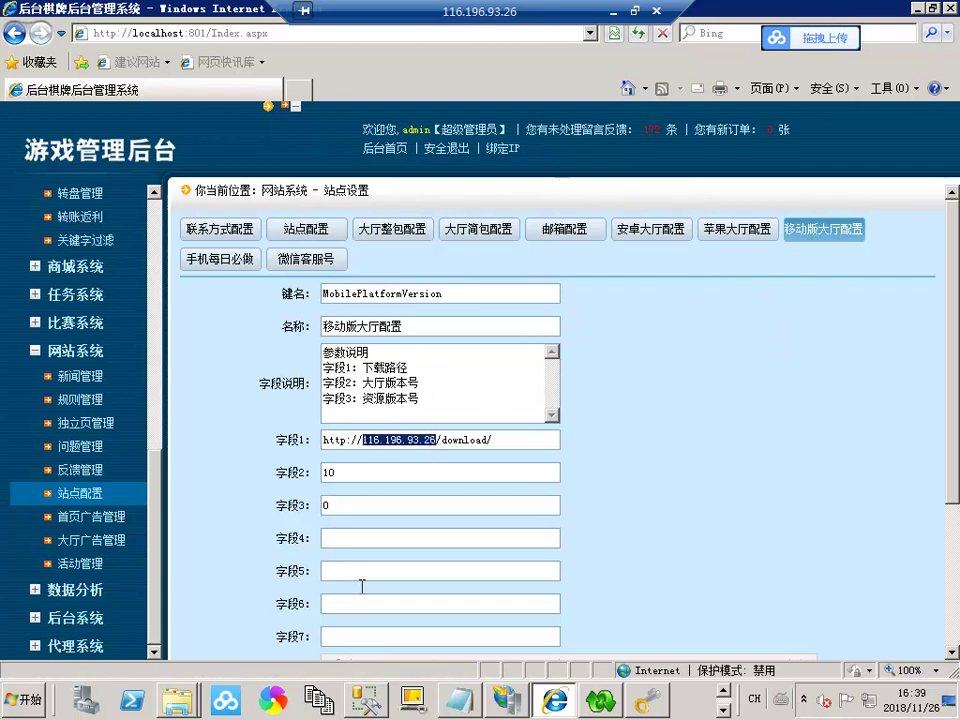
{"action": "key", "text": "alt+Tab"}
{"action": "left_click_drag", "start_coordinate": [102, 165], "coordinate": [7, 167]}
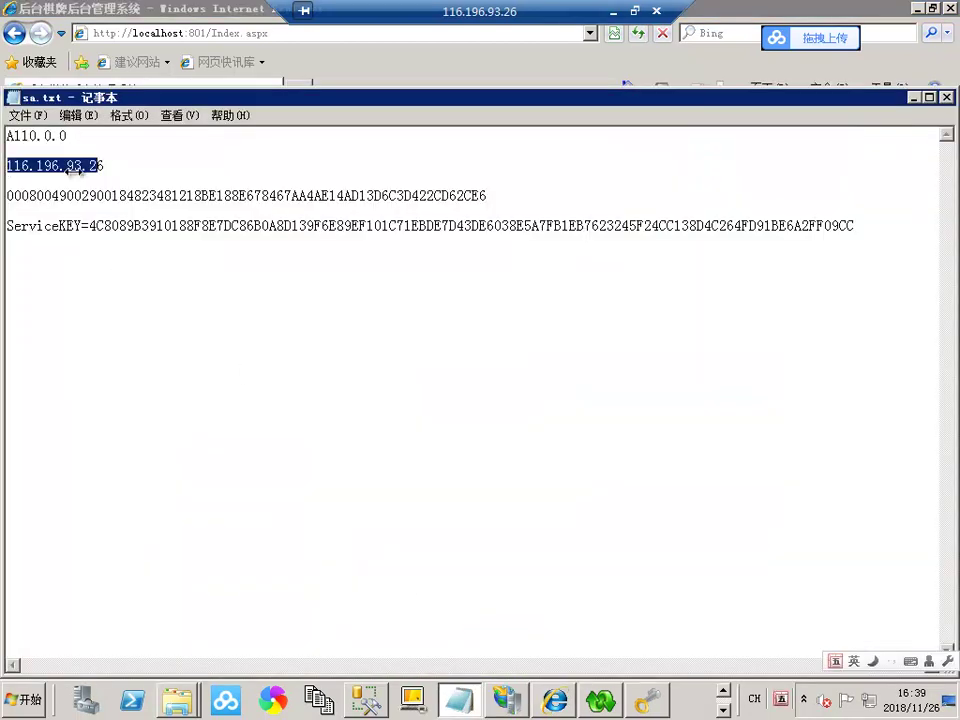
{"action": "key", "text": "ctrl+c"}
{"action": "key", "text": "alt+Tab"}
{"action": "key", "text": "ctrl+v"}
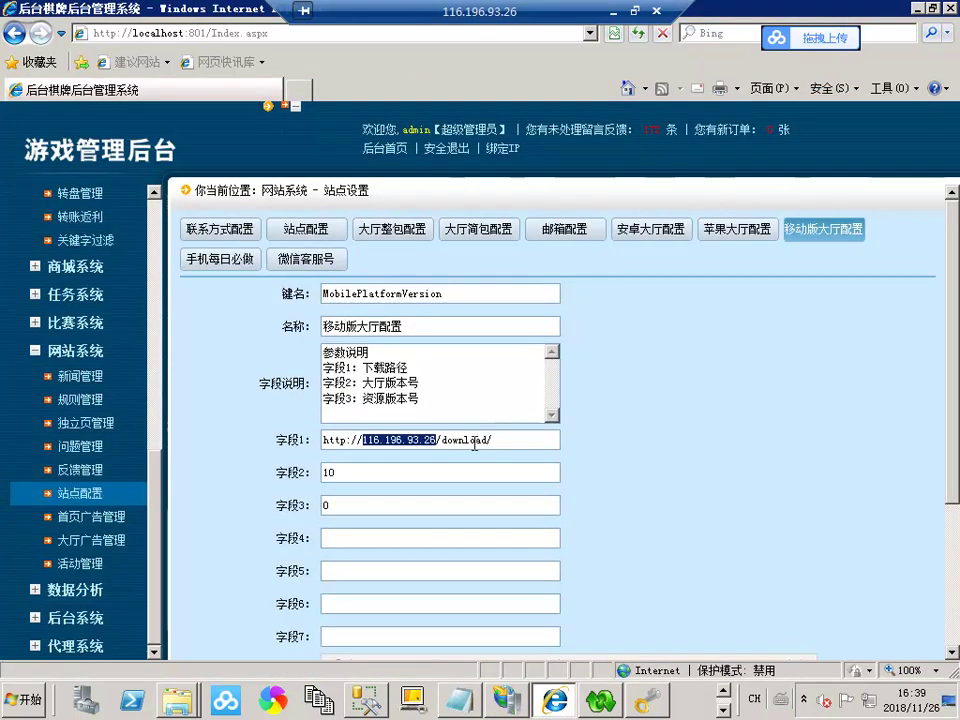
{"action": "scroll", "coordinate": [453, 432], "scroll_direction": "down", "scroll_amount": 4}
{"action": "left_click", "coordinate": [197, 647]}
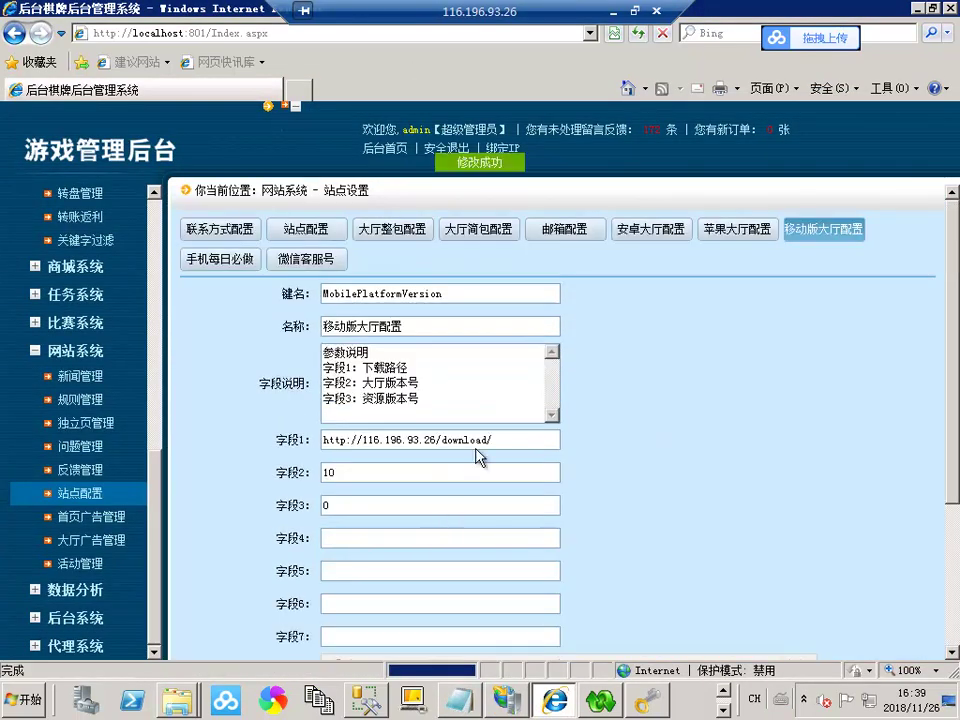
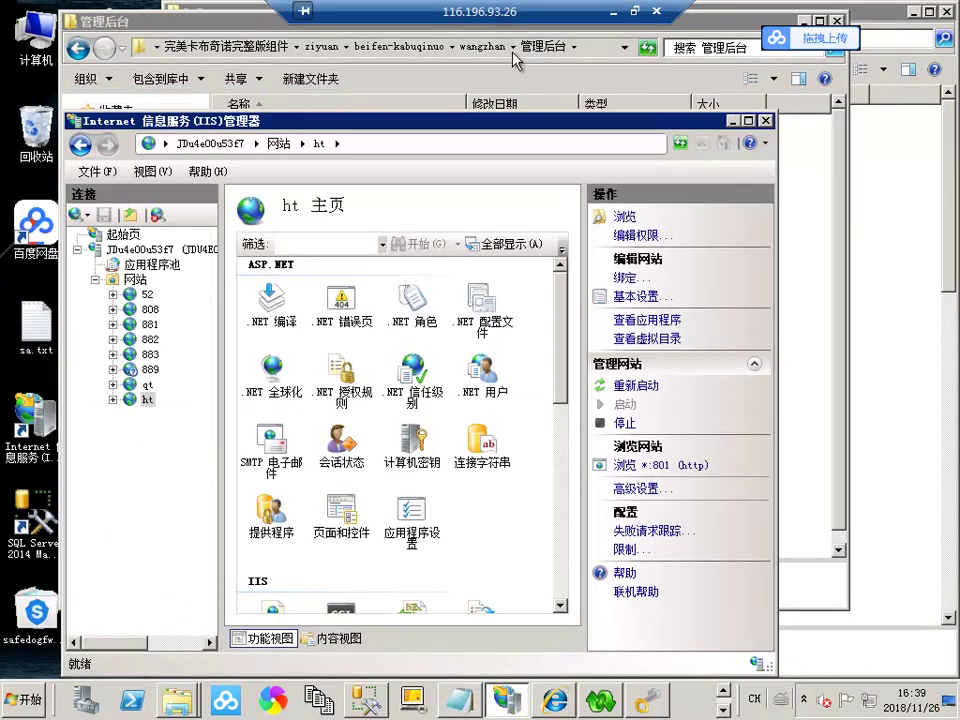
Go up to the beifen-kabuqinuo folder, then minimize the remote desktop to reveal the local tutorial notes
{"action": "left_click", "coordinate": [421, 55]}
{"action": "left_click", "coordinate": [610, 11]}
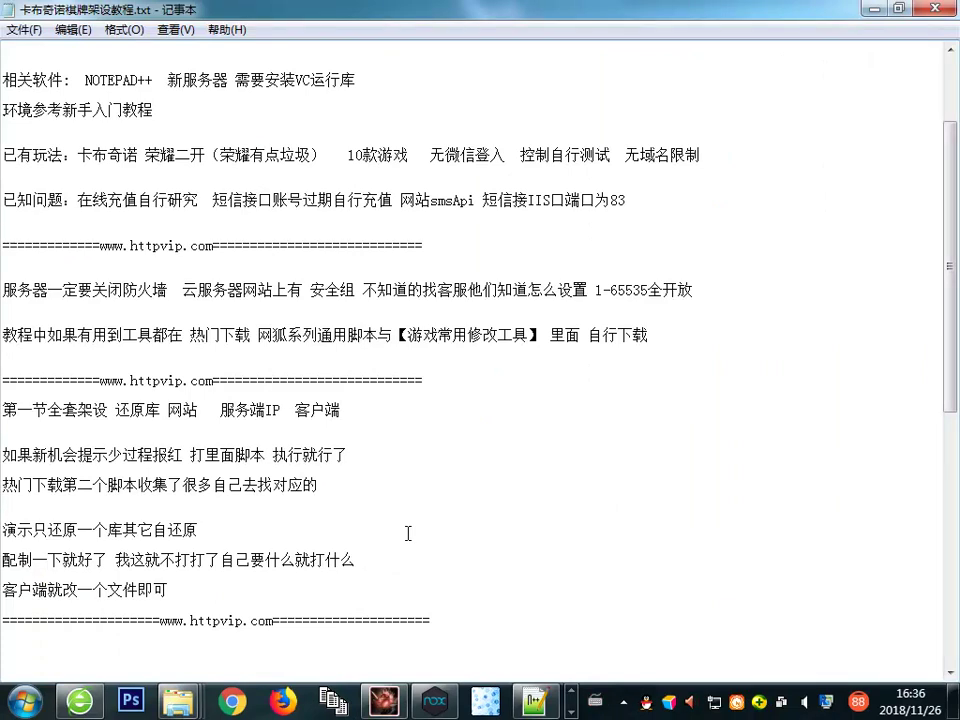
Append '网站部分就这么多' to the tutorial and add a new line '下面客户端'
{"action": "type", "text": "网站部分就这么多"}
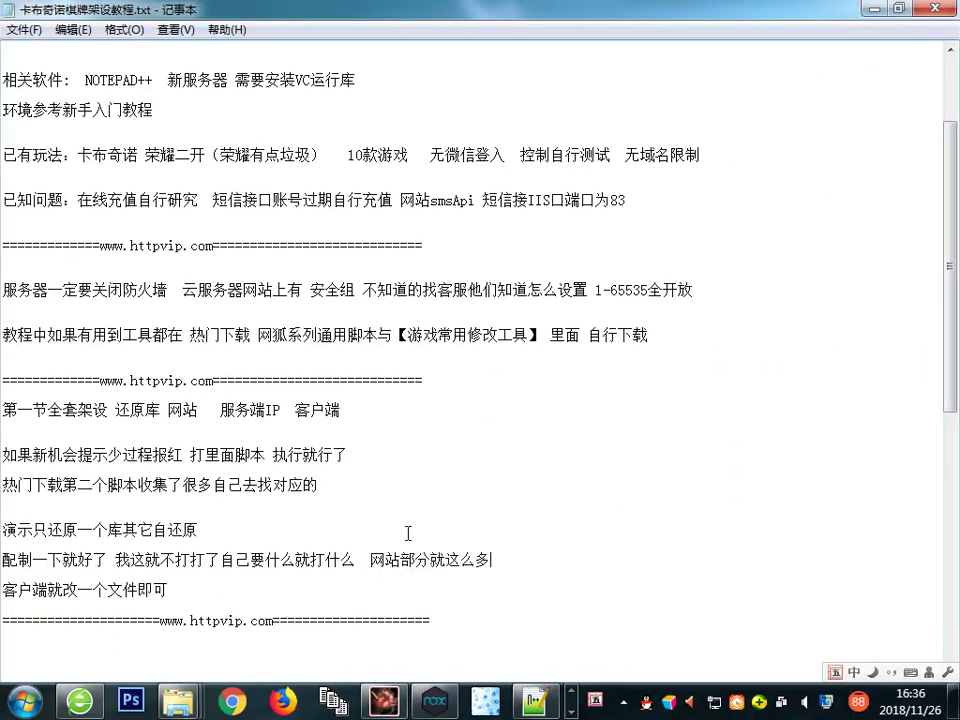
{"action": "key", "text": "Return"}
{"action": "type", "text": "下"}
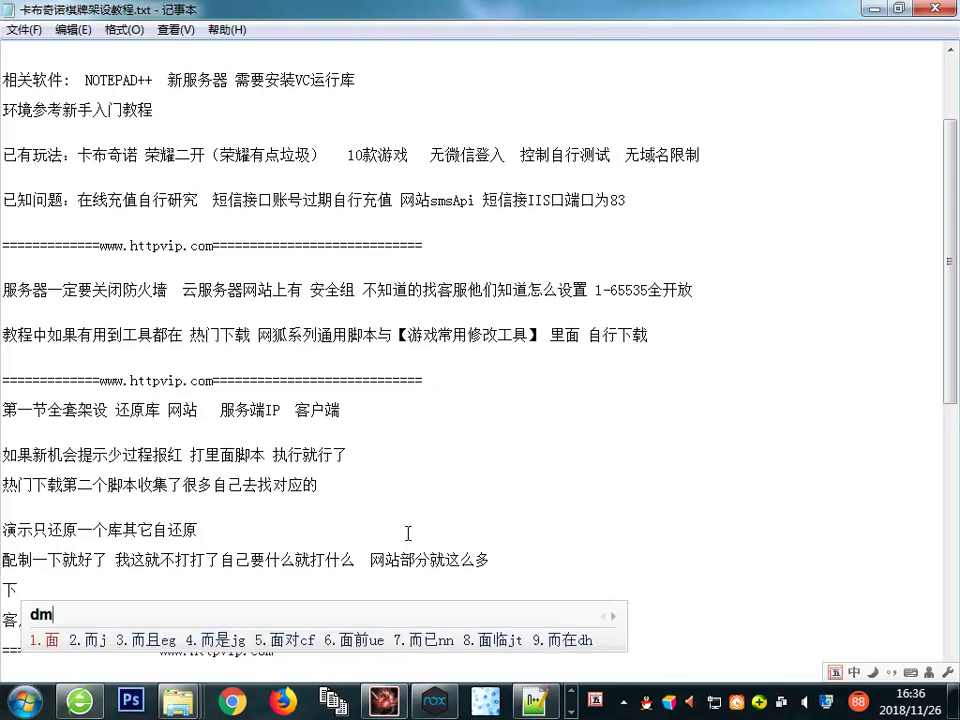
{"action": "type", "text": "面客户端"}
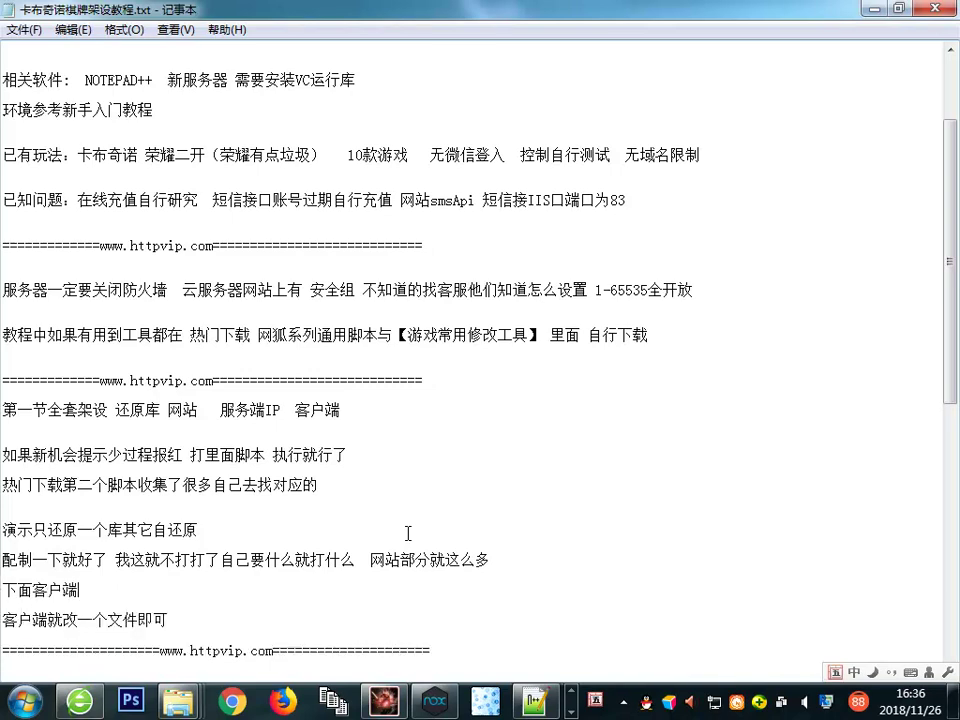
{"action": "left_click", "coordinate": [570, 705]}
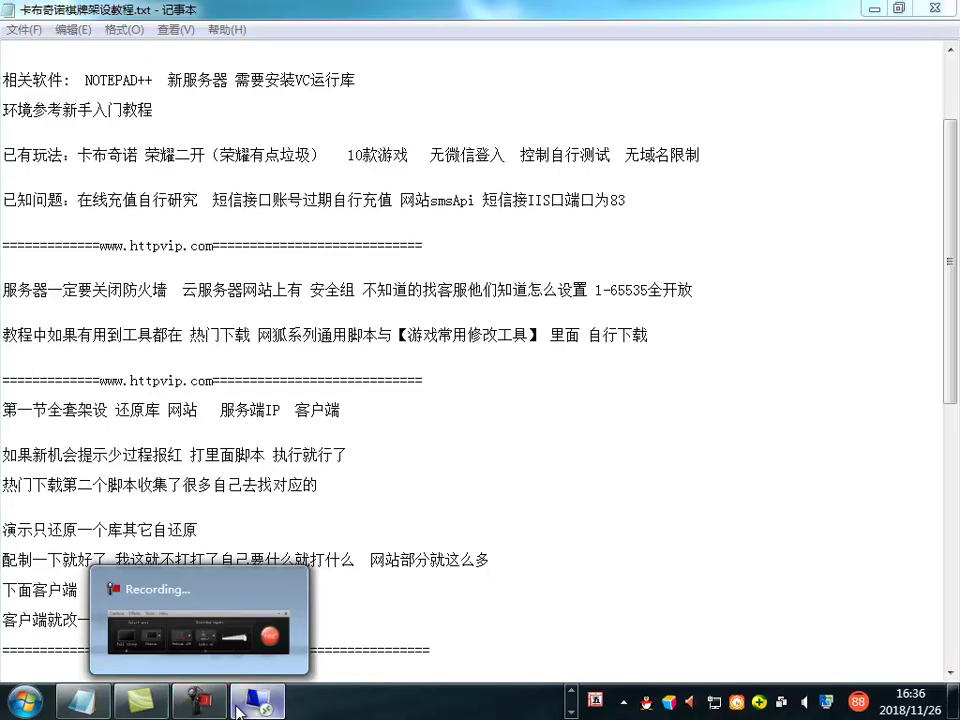
Open the unicode_kbqn server folder and launch the coordination server Correspond.exe
{"action": "left_click", "coordinate": [228, 700]}
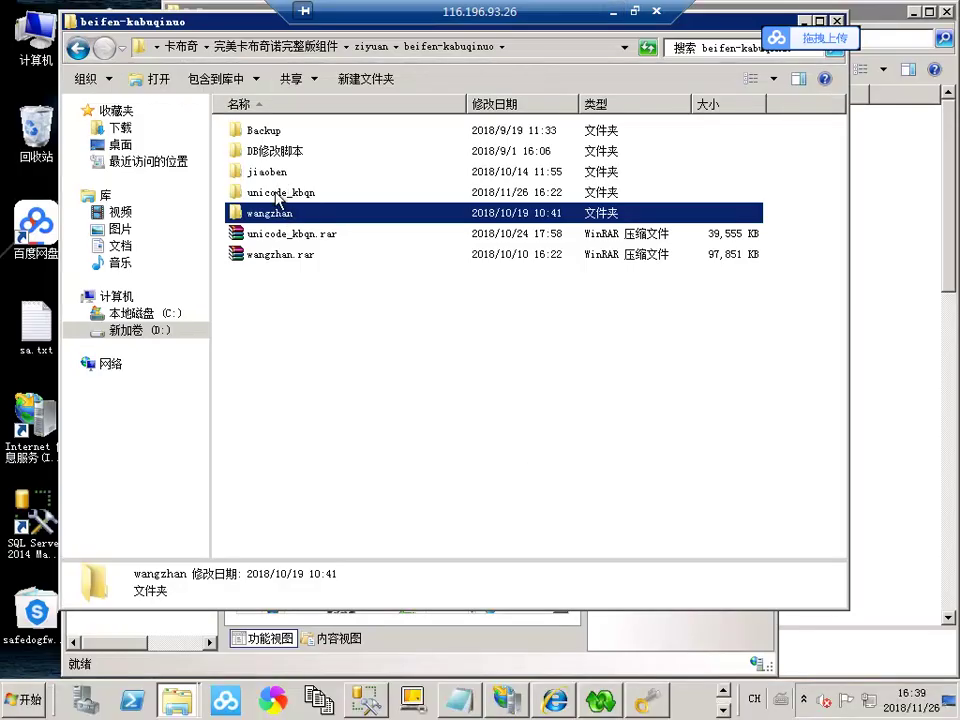
{"action": "double_click", "coordinate": [277, 198]}
{"action": "scroll", "coordinate": [392, 364], "scroll_direction": "down", "scroll_amount": 7}
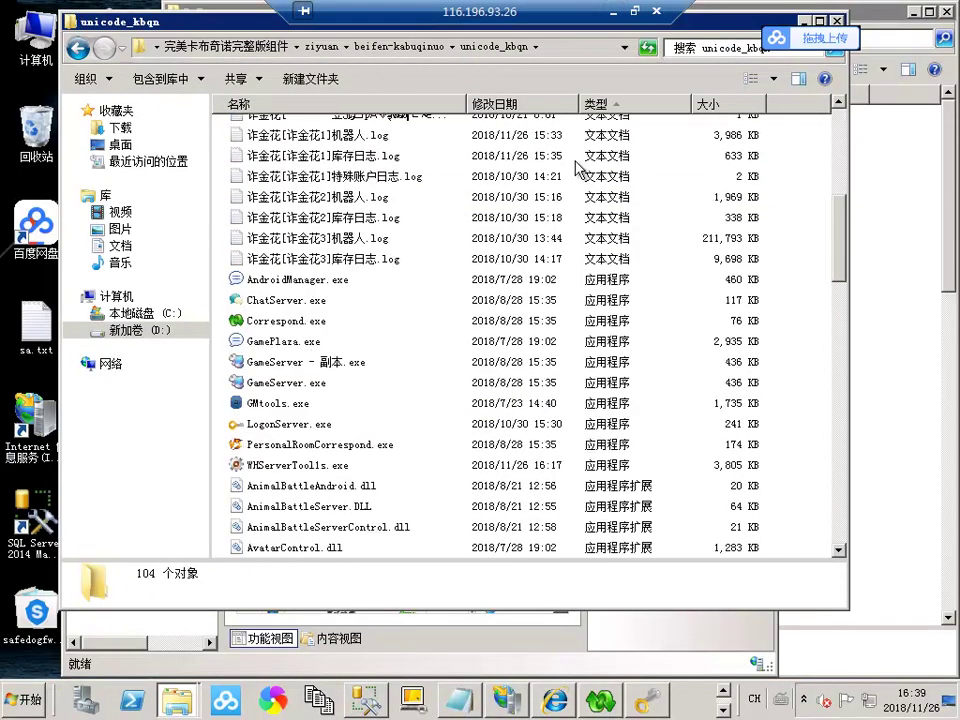
{"action": "scroll", "coordinate": [520, 118], "scroll_direction": "up", "scroll_amount": 7}
{"action": "scroll", "coordinate": [439, 257], "scroll_direction": "down", "scroll_amount": 7}
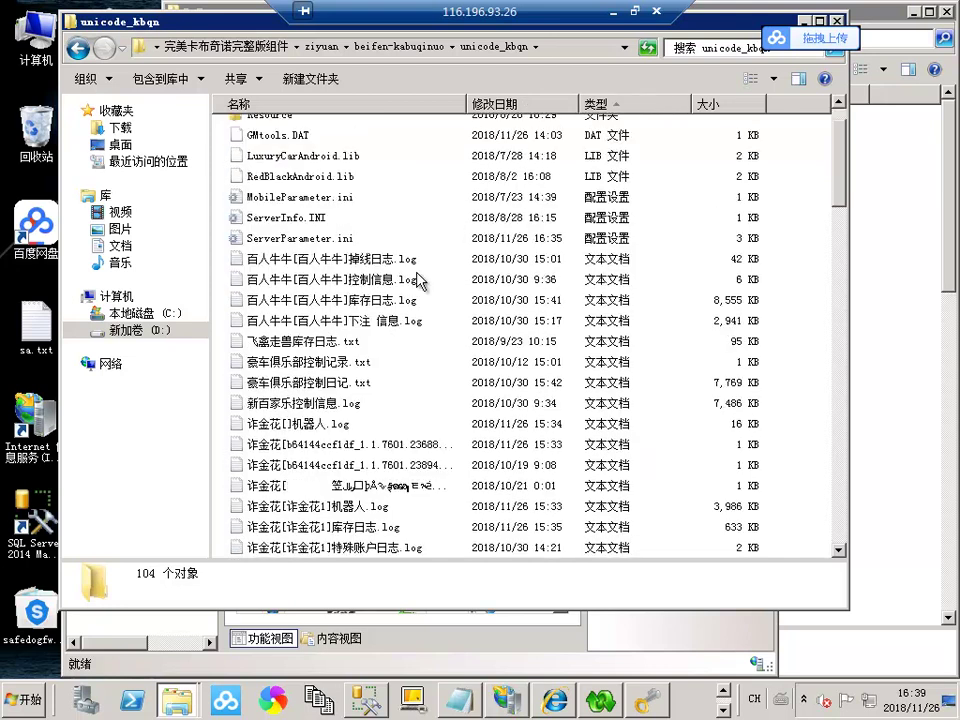
{"action": "double_click", "coordinate": [286, 324]}
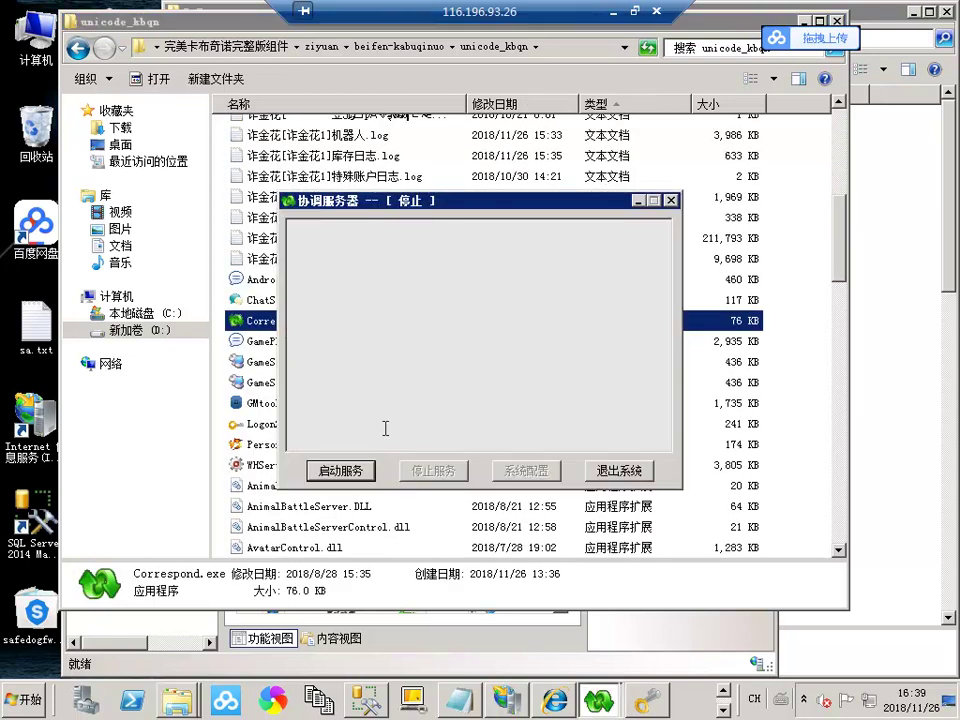
Launch LogonServer.exe and start the login server service
{"action": "left_click", "coordinate": [260, 426]}
{"action": "double_click", "coordinate": [260, 428]}
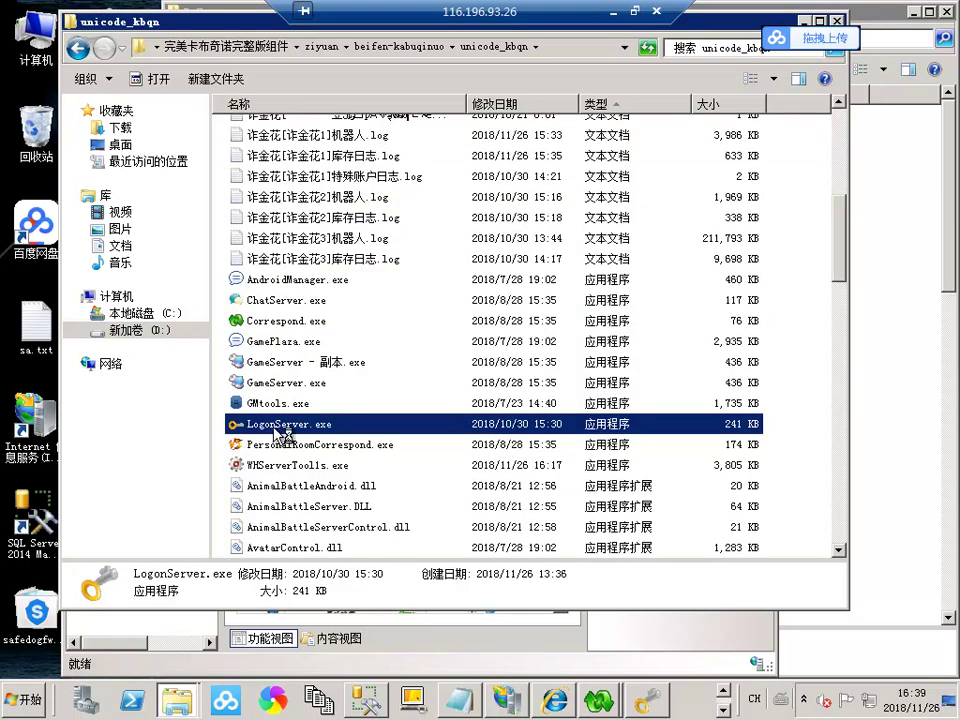
{"action": "left_click", "coordinate": [565, 385]}
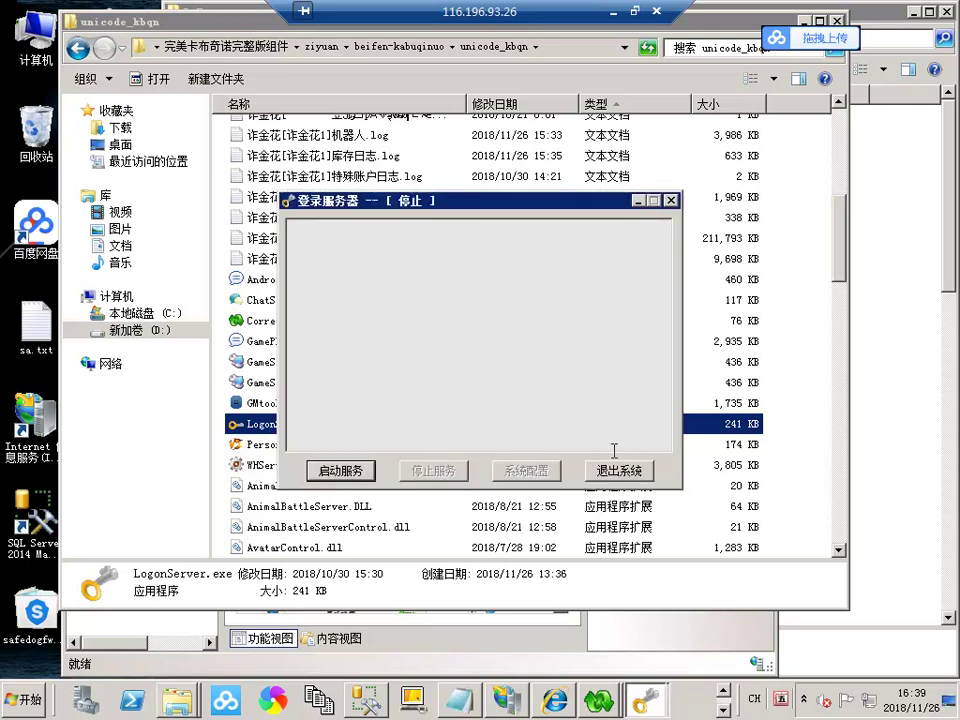
{"action": "left_click", "coordinate": [652, 500]}
{"action": "left_click", "coordinate": [652, 500]}
{"action": "double_click", "coordinate": [325, 428]}
{"action": "left_click", "coordinate": [371, 467]}
{"action": "left_click", "coordinate": [265, 341]}
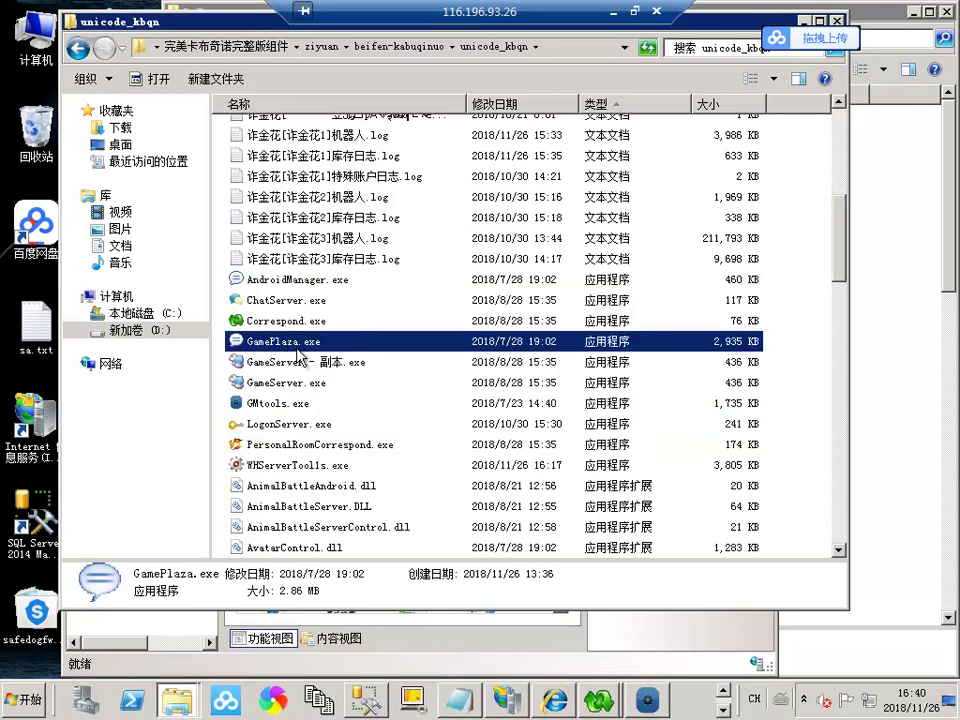
Start PersonalRoomCorrespond.exe and ChatServer.exe services, then select WHServerTools.exe
{"action": "double_click", "coordinate": [310, 446]}
{"action": "left_click", "coordinate": [340, 470]}
{"action": "left_click", "coordinate": [258, 323]}
{"action": "double_click", "coordinate": [262, 300]}
{"action": "left_click", "coordinate": [375, 461]}
{"action": "left_click", "coordinate": [267, 326]}
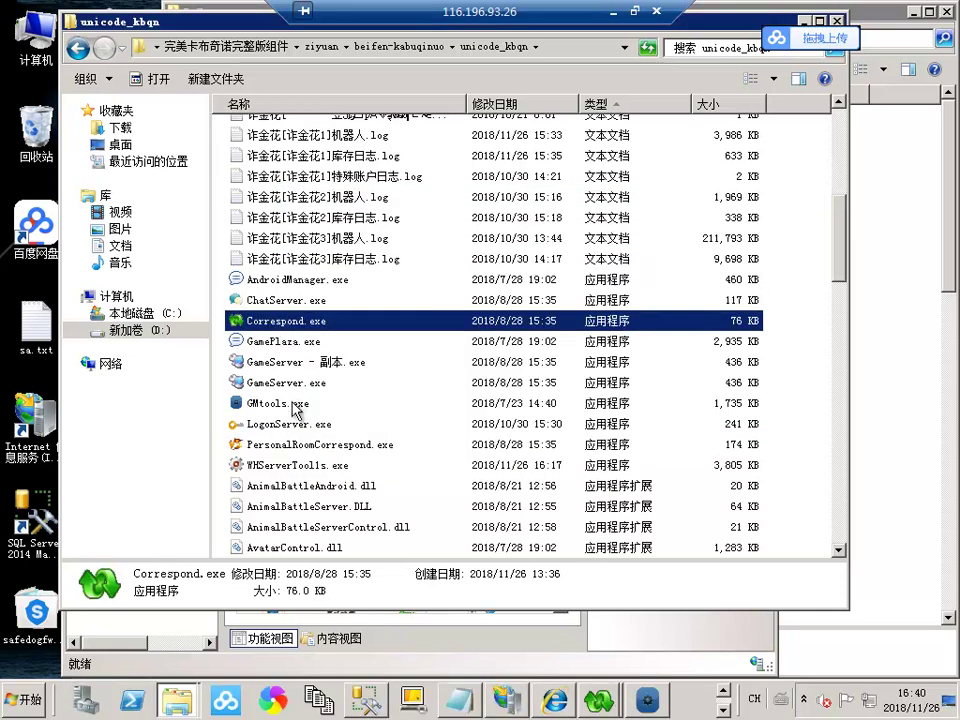
{"action": "left_click", "coordinate": [330, 470]}
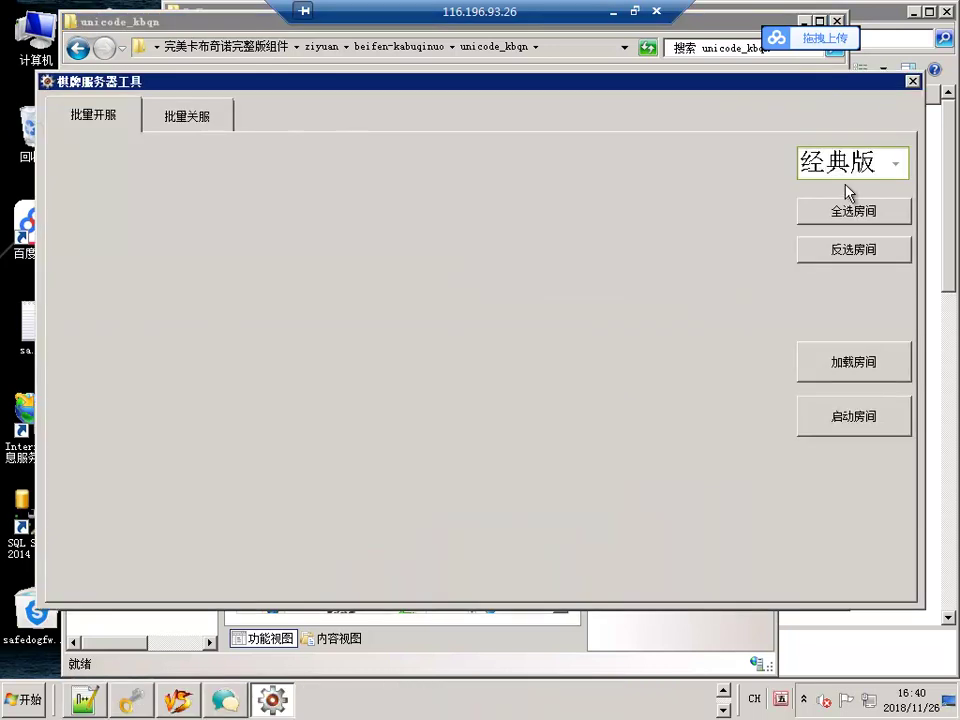
Load the game room list, select all rooms and start them in WHServerTools
{"action": "left_click", "coordinate": [850, 362]}
{"action": "left_click", "coordinate": [846, 425]}
{"action": "key", "text": "Return"}
{"action": "left_click", "coordinate": [835, 214]}
{"action": "left_click", "coordinate": [812, 416]}
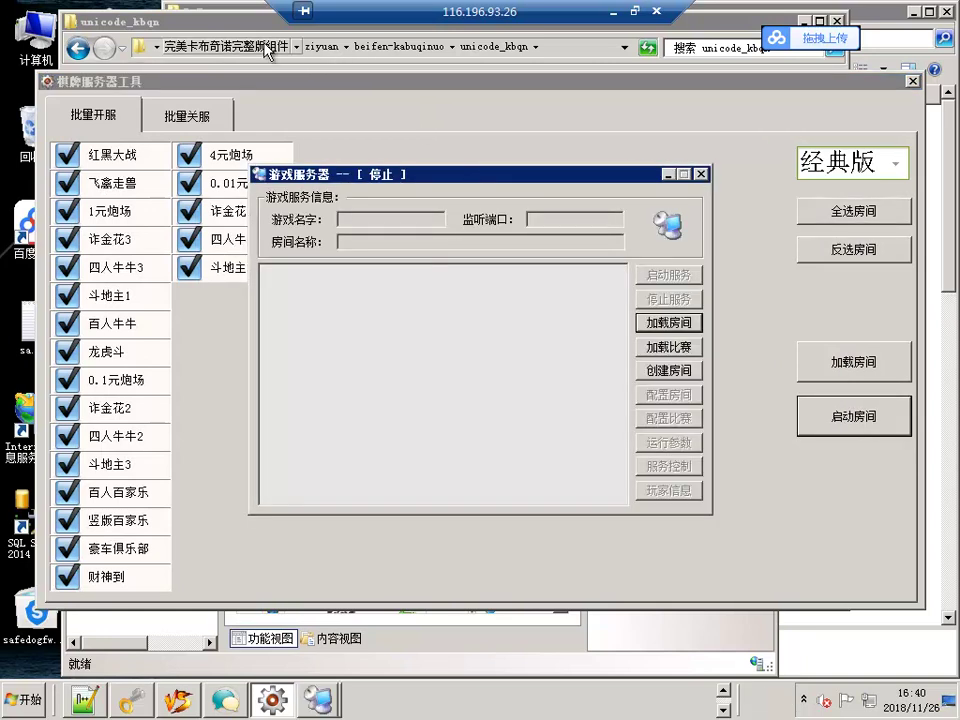
Copy WHServerTools.exe from ziyuan into unicode_kbqn, replacing the existing file
{"action": "left_click", "coordinate": [315, 47]}
{"action": "left_click", "coordinate": [240, 47]}
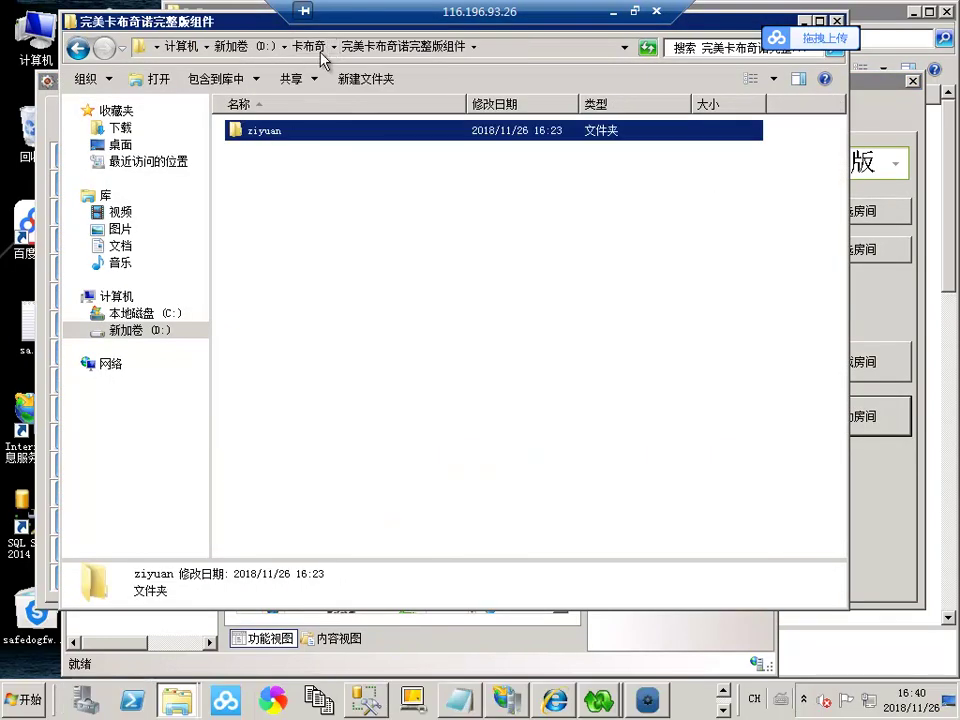
{"action": "left_click", "coordinate": [324, 52]}
{"action": "double_click", "coordinate": [295, 172]}
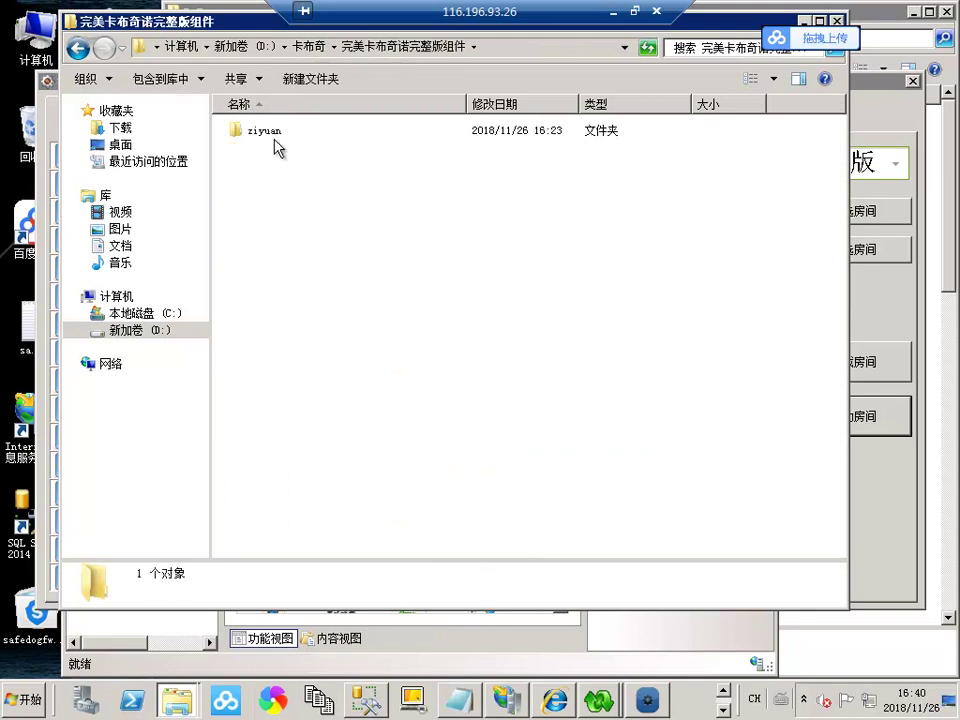
{"action": "double_click", "coordinate": [278, 131]}
{"action": "left_click", "coordinate": [260, 213]}
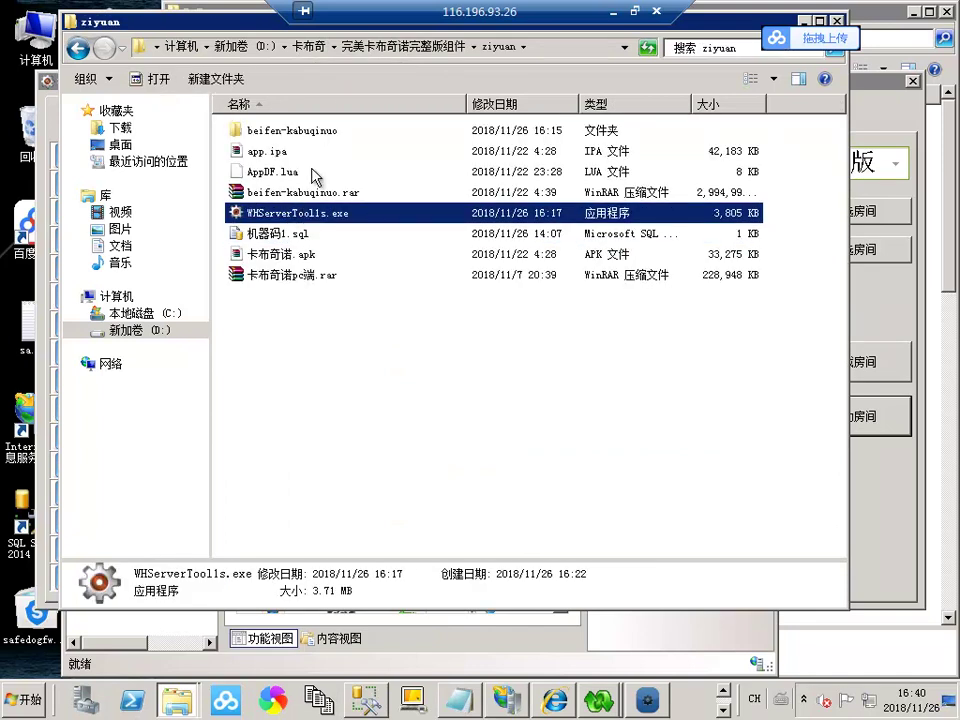
{"action": "double_click", "coordinate": [254, 131]}
{"action": "double_click", "coordinate": [277, 193]}
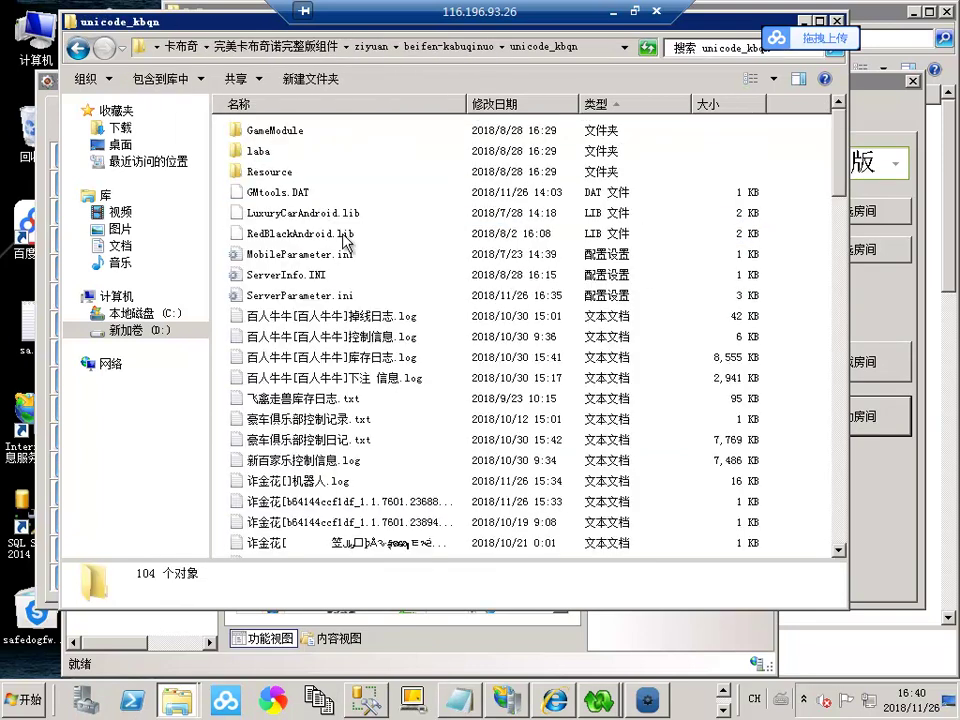
{"action": "key", "text": "ctrl+v"}
{"action": "left_click", "coordinate": [512, 358]}
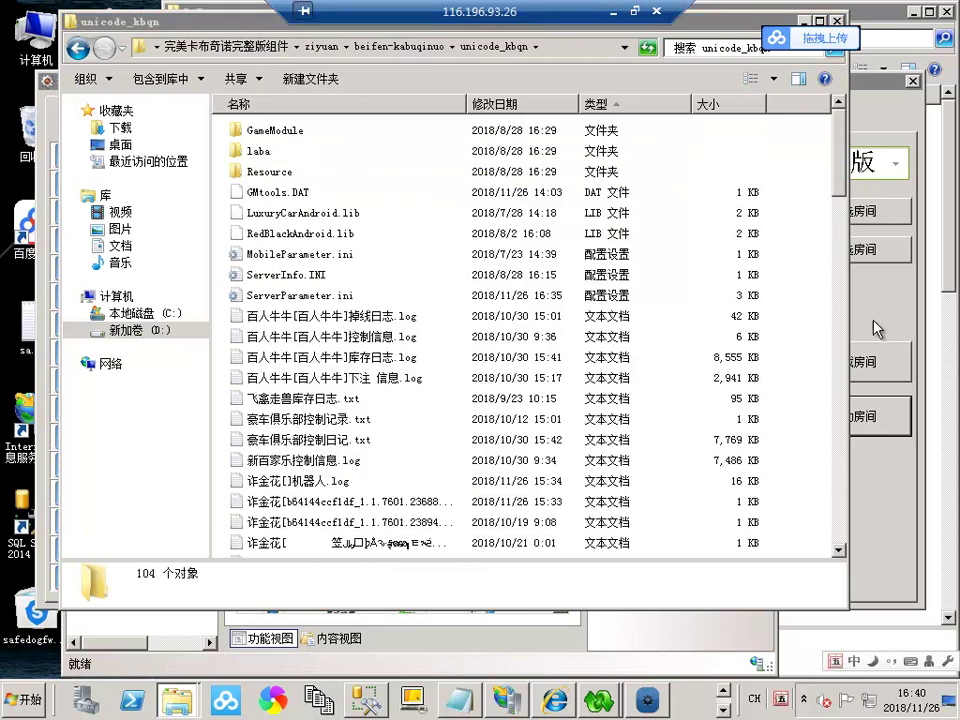
{"action": "key", "text": "Return"}
Check the 四人牛牛3 room server, copy AppDF.lua from ziyuan, and minimize the remote session
{"action": "left_click", "coordinate": [883, 318]}
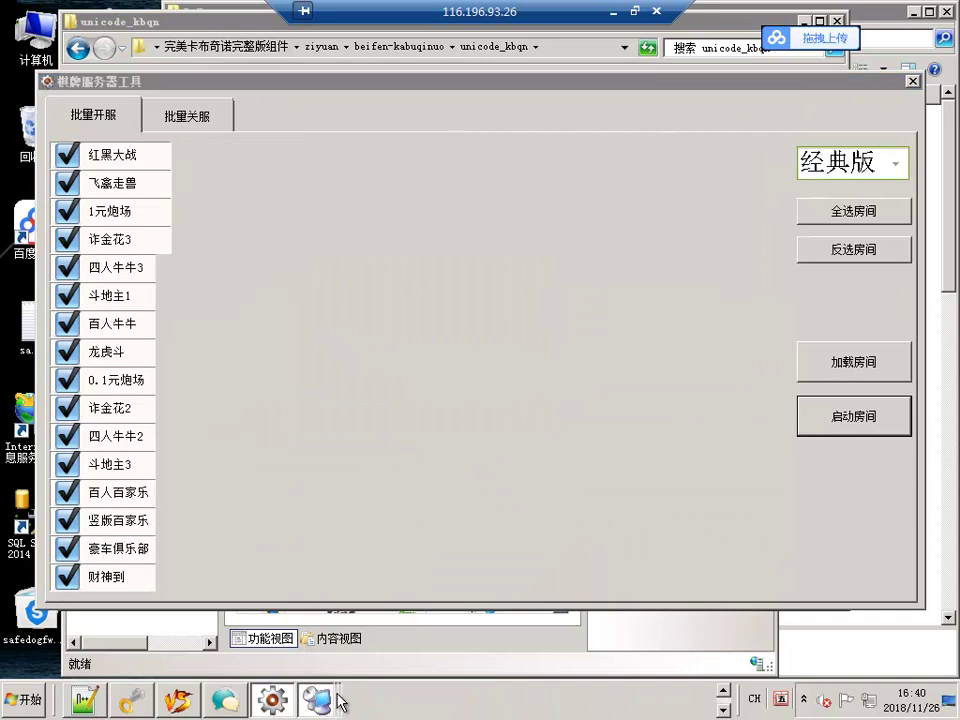
{"action": "left_click", "coordinate": [303, 700]}
{"action": "left_click", "coordinate": [435, 228]}
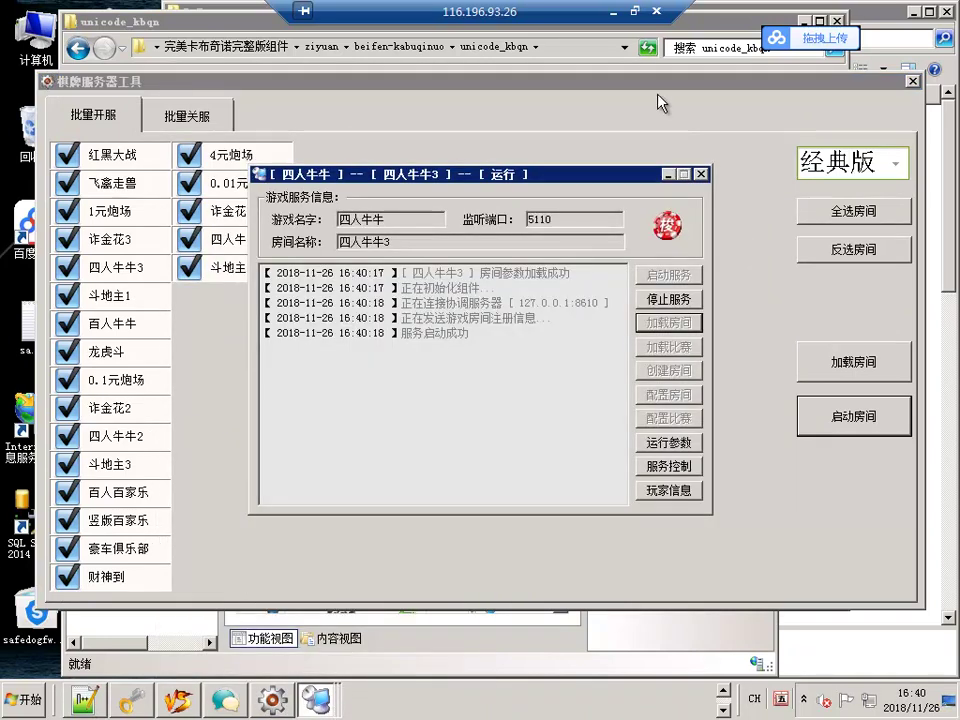
{"action": "left_click", "coordinate": [688, 31]}
{"action": "left_click", "coordinate": [318, 46]}
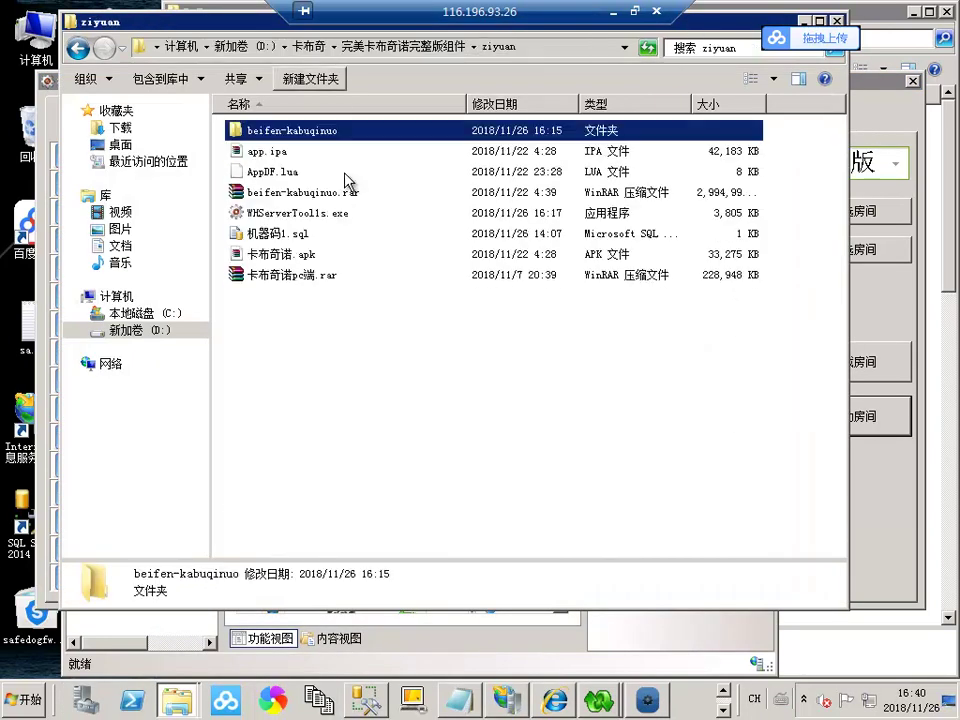
{"action": "right_click", "coordinate": [288, 172]}
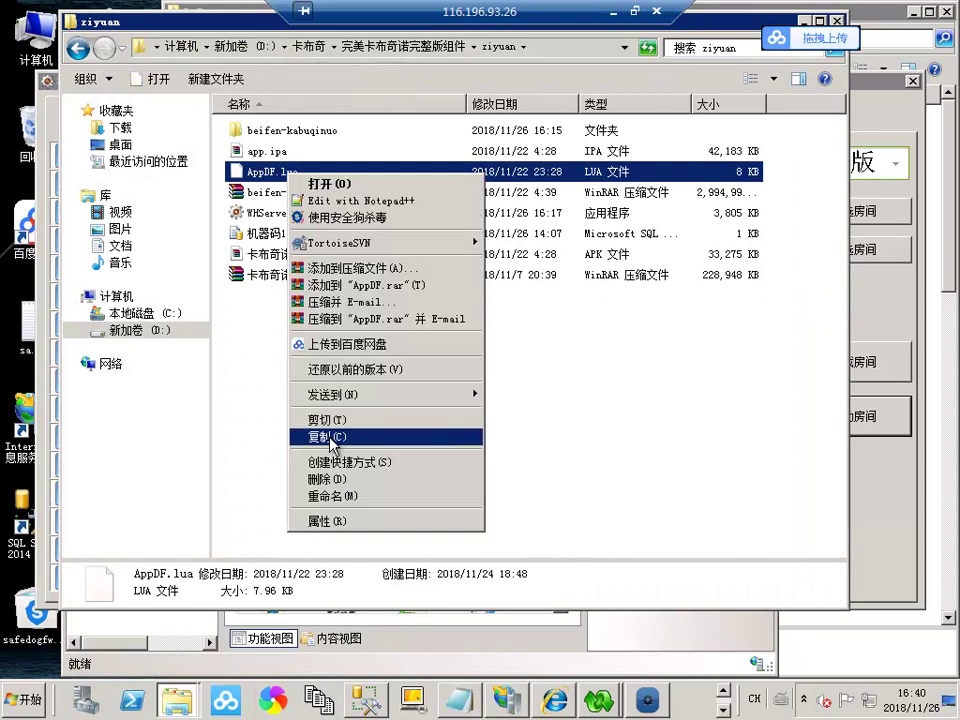
{"action": "left_click", "coordinate": [478, 437]}
{"action": "left_click", "coordinate": [617, 13]}
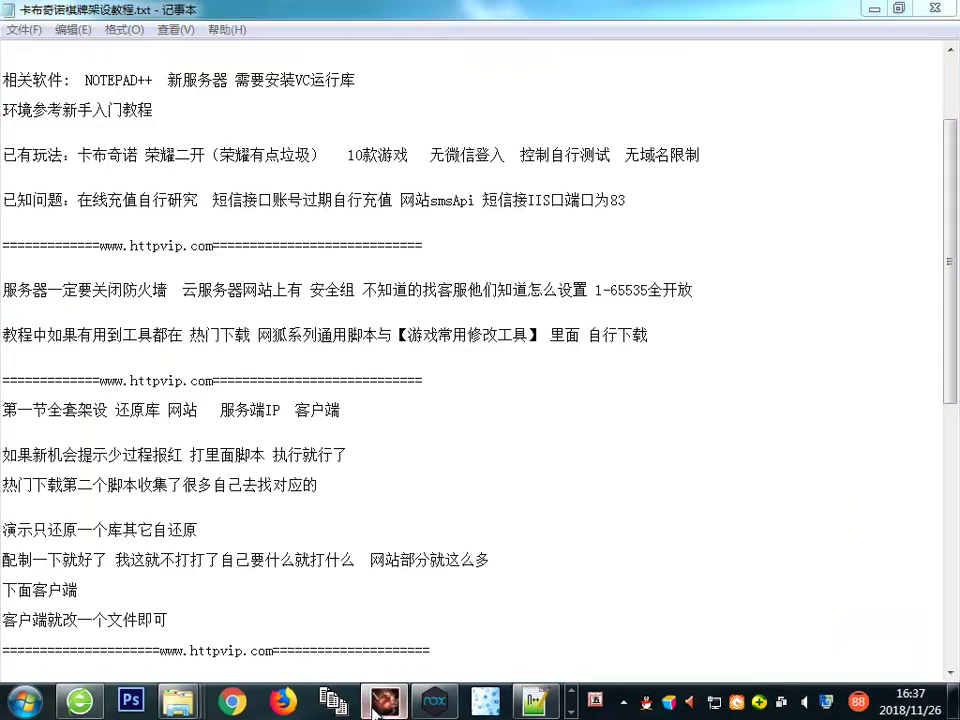
{"action": "key", "text": "alt+Tab"}
Open the assets folder's location on disk, close the 卡布奇诺_killer project, and open the 卡布奇诺 folder
{"action": "left_click", "coordinate": [22, 265]}
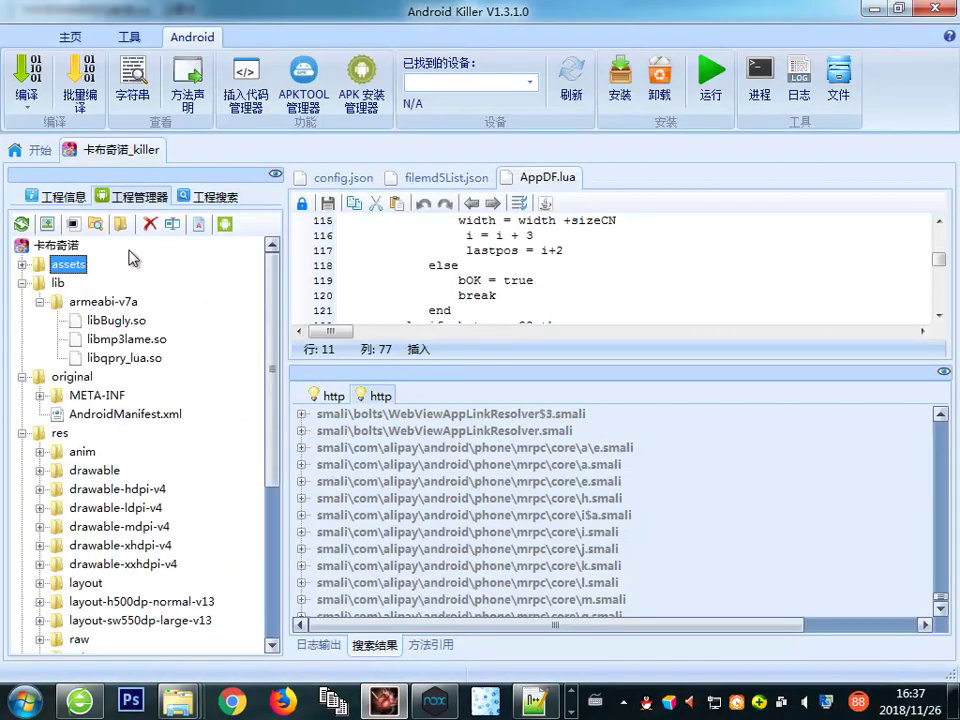
{"action": "right_click", "coordinate": [80, 270]}
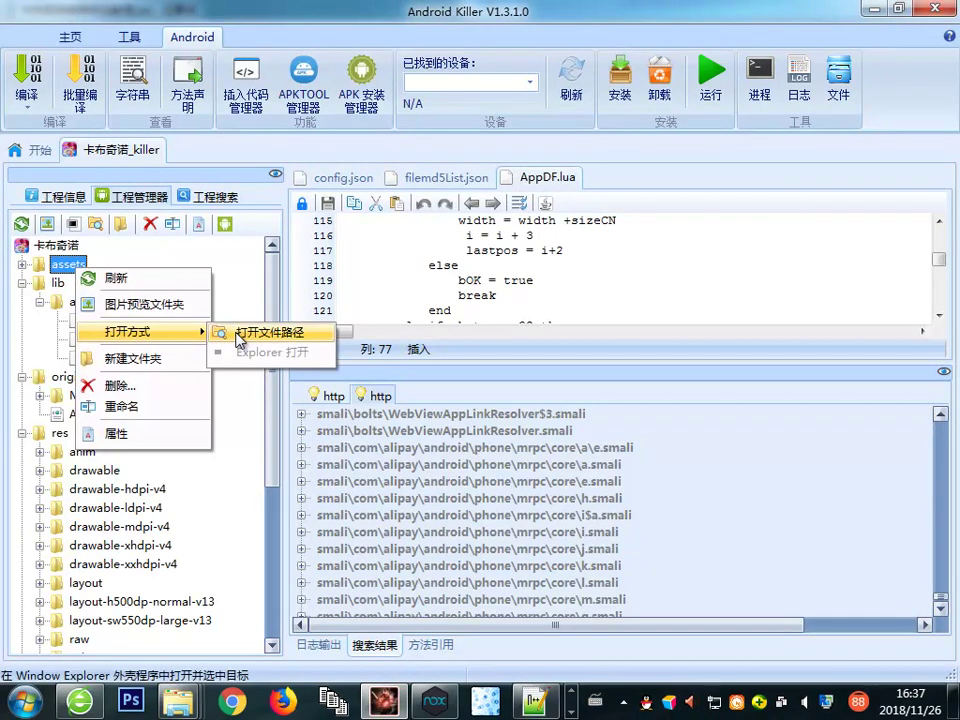
{"action": "left_click", "coordinate": [120, 148]}
{"action": "left_click", "coordinate": [150, 149]}
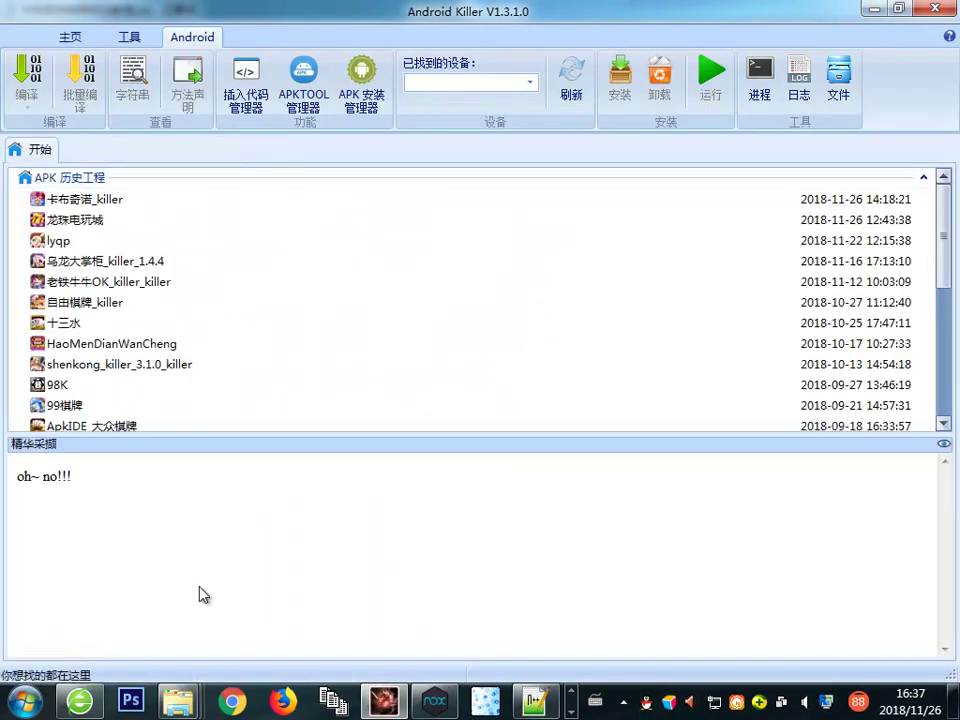
{"action": "right_click", "coordinate": [180, 703]}
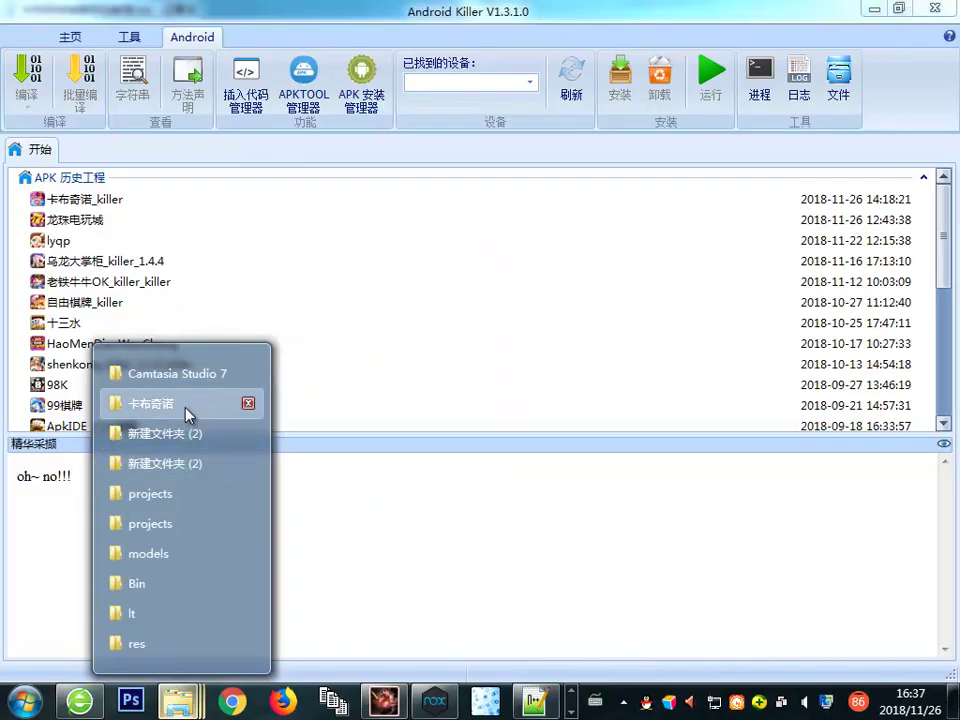
{"action": "left_click", "coordinate": [189, 405]}
Reopen the 卡布奇诺_killer project in Android Killer and let the analysis run
{"action": "mouse_move", "coordinate": [384, 700]}
{"action": "left_click", "coordinate": [383, 565]}
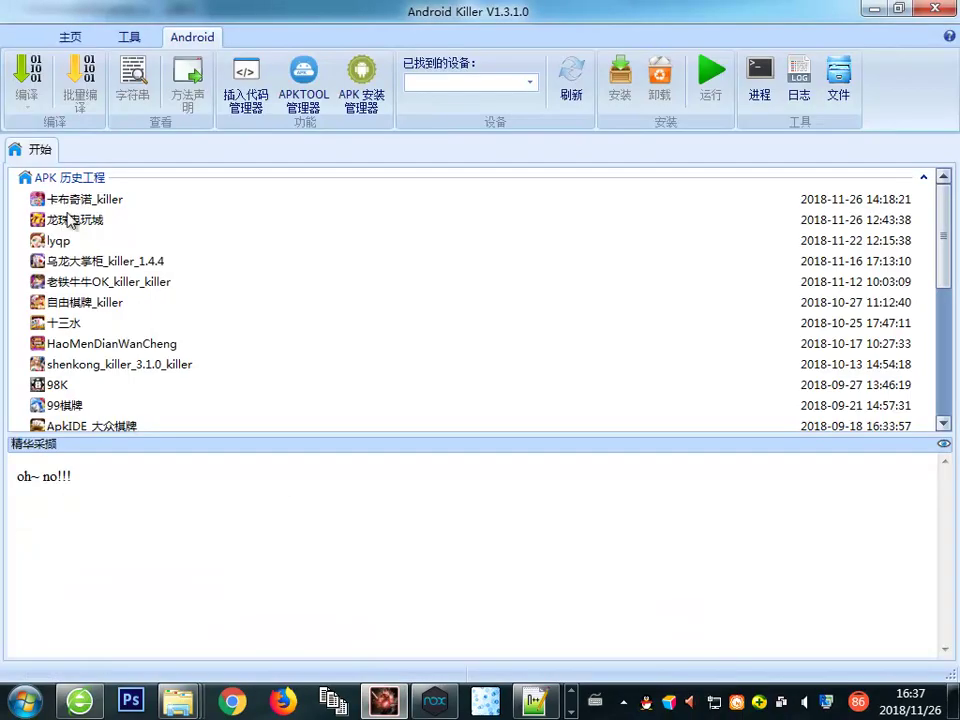
{"action": "double_click", "coordinate": [62, 200]}
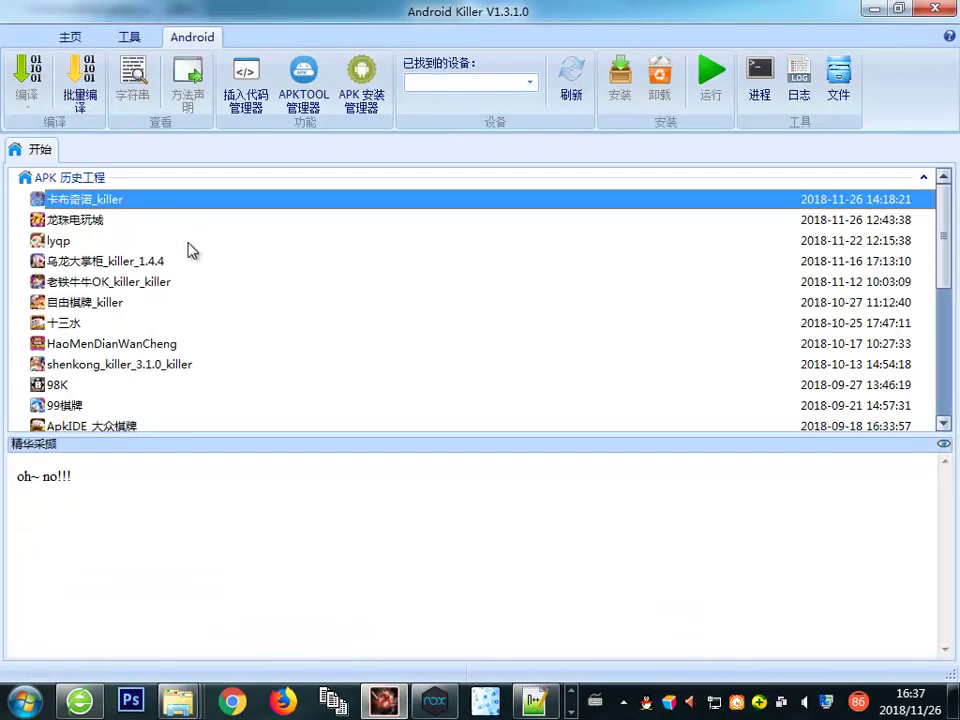
{"action": "left_click", "coordinate": [564, 420]}
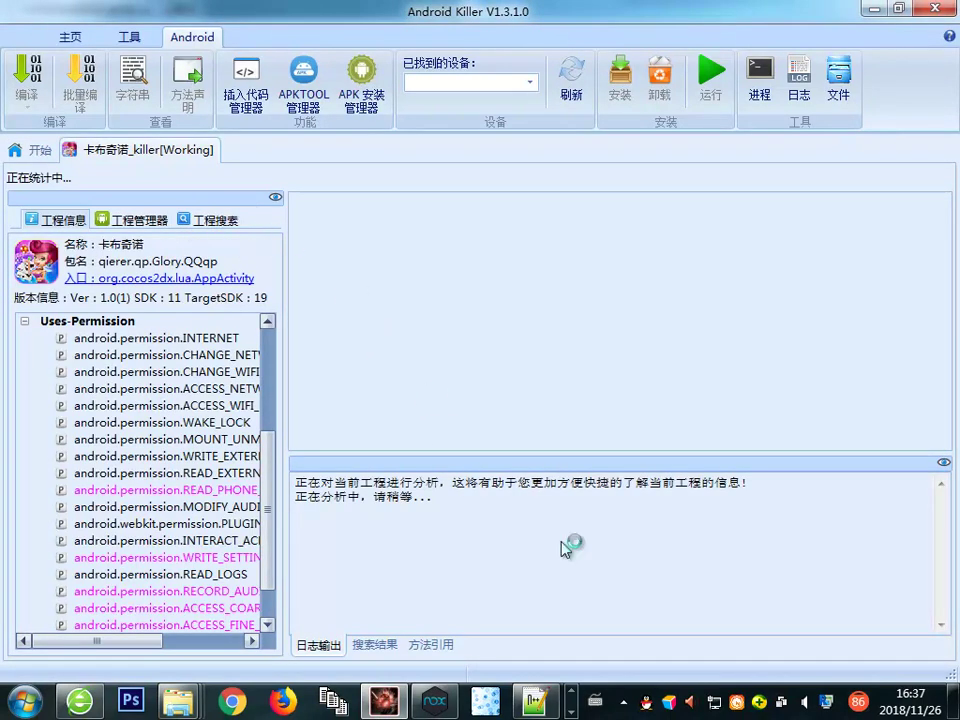
{"action": "left_click", "coordinate": [624, 700]}
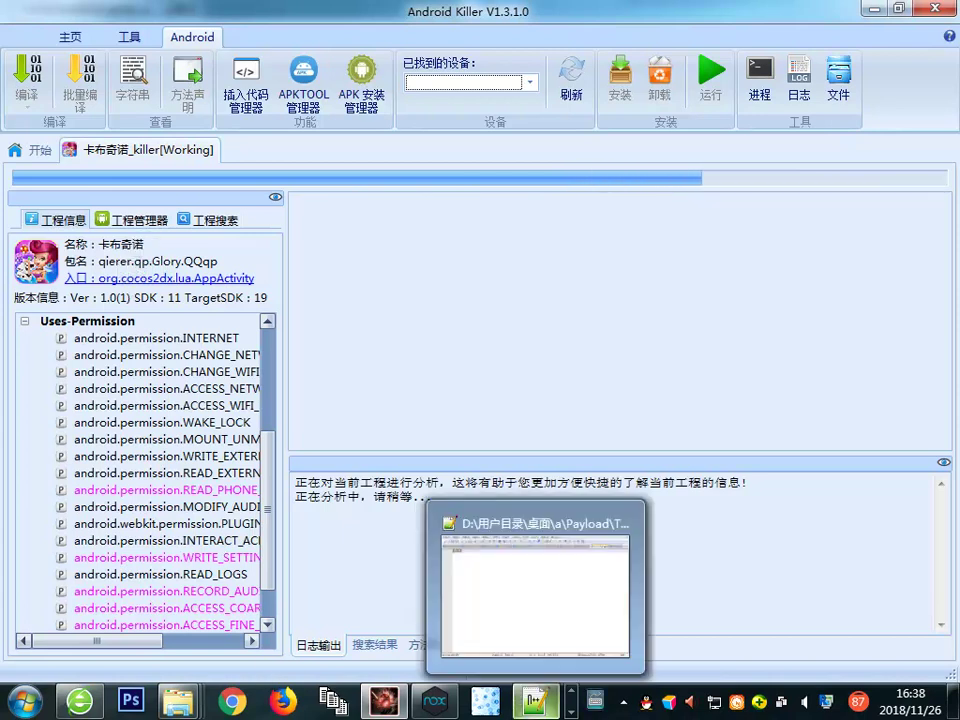
{"action": "left_click", "coordinate": [571, 706]}
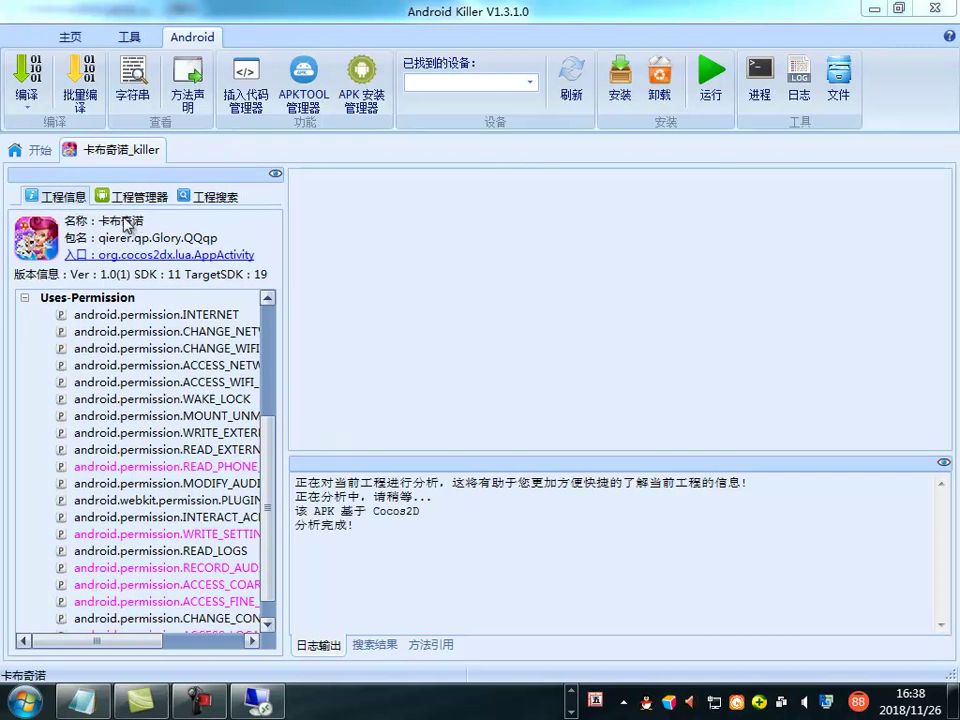
Expand the project tree through assets, base and src to the app folder
{"action": "left_click", "coordinate": [118, 196]}
{"action": "left_click", "coordinate": [21, 264]}
{"action": "left_click", "coordinate": [40, 264]}
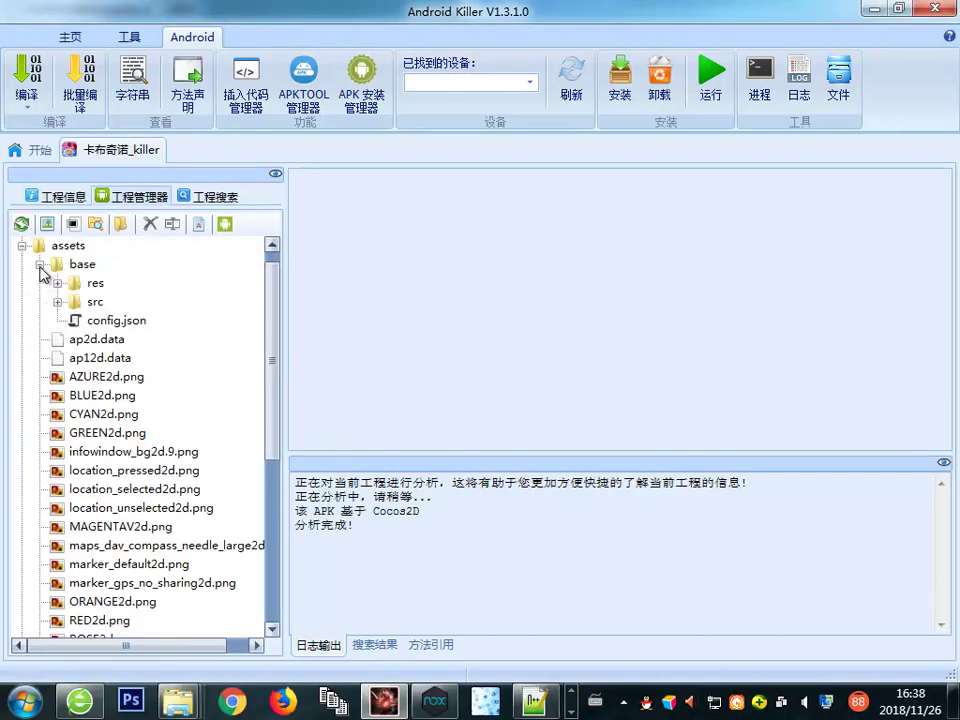
{"action": "left_click", "coordinate": [57, 283]}
{"action": "left_click", "coordinate": [57, 246]}
{"action": "left_click", "coordinate": [57, 264]}
{"action": "left_click", "coordinate": [112, 284]}
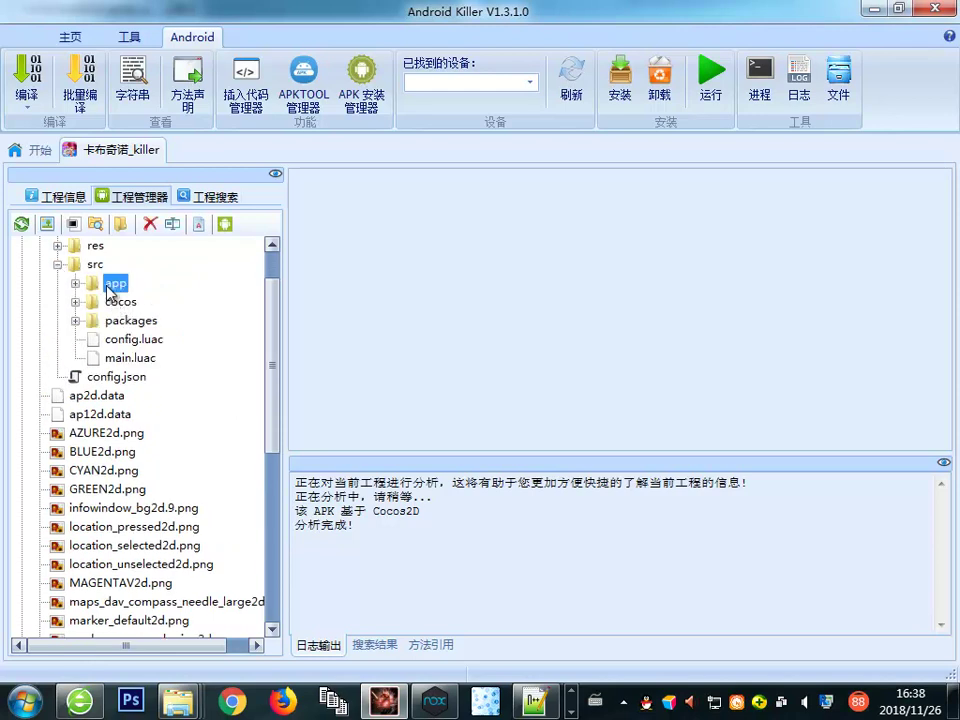
{"action": "double_click", "coordinate": [112, 286]}
Expand the models folder and open AppDF.lua's folder on disk
{"action": "double_click", "coordinate": [138, 357]}
{"action": "right_click", "coordinate": [140, 358]}
{"action": "left_click", "coordinate": [146, 365]}
{"action": "double_click", "coordinate": [143, 322]}
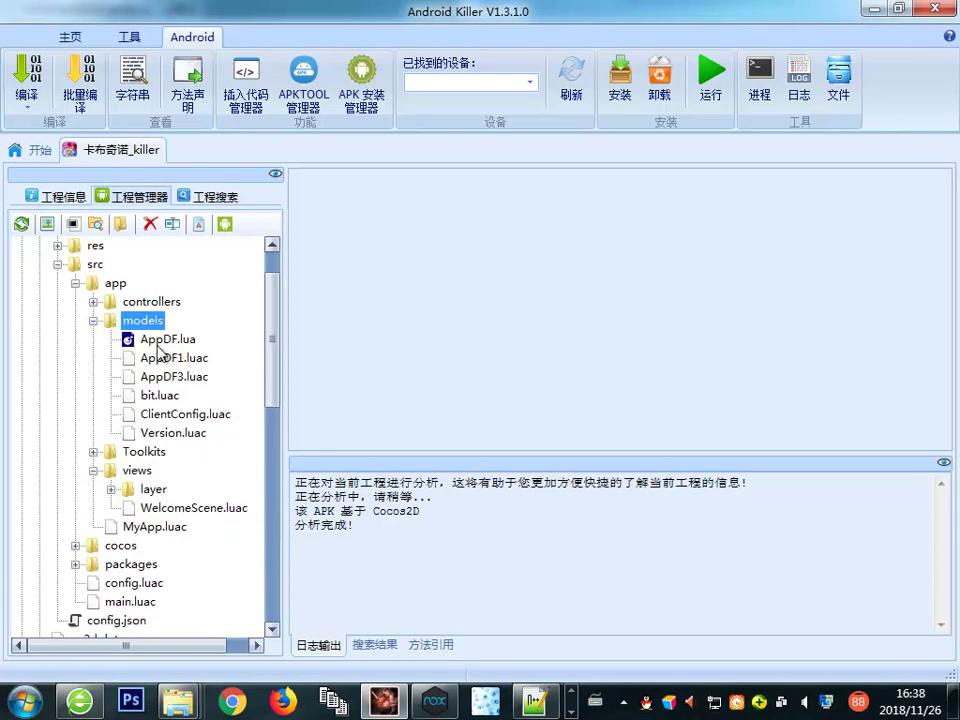
{"action": "right_click", "coordinate": [138, 338]}
{"action": "mouse_move", "coordinate": [250, 402]}
{"action": "left_click", "coordinate": [329, 404]}
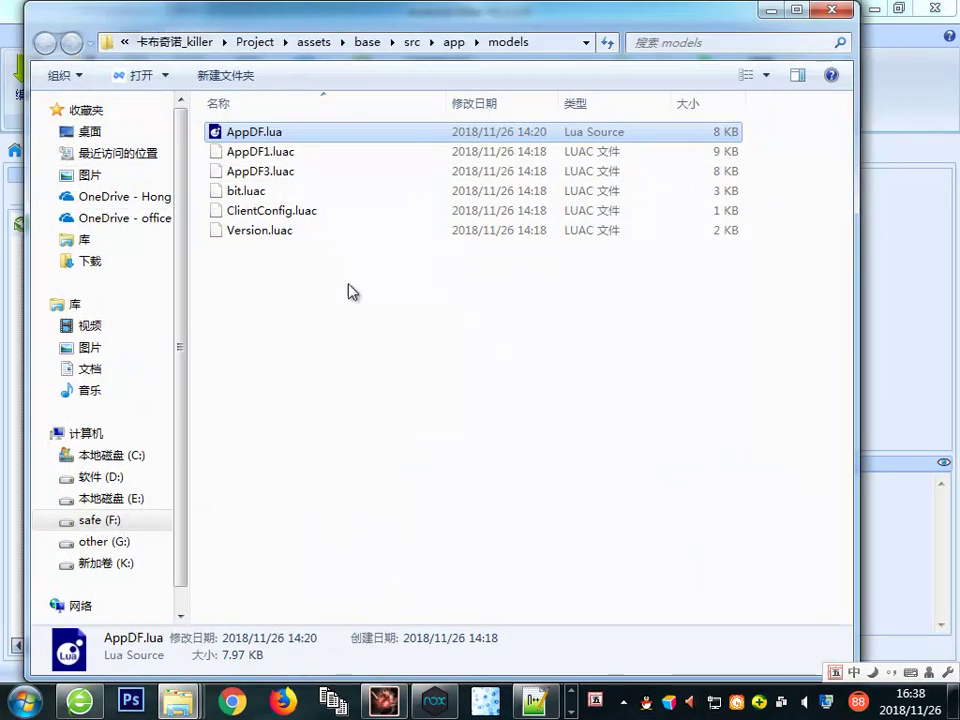
Delete AppDF.lua and rename AppDF1.luac to AppDF.luac
{"action": "key", "text": "Delete"}
{"action": "key", "text": "Return"}
{"action": "left_click_drag", "start_coordinate": [371, 26], "coordinate": [623, 57]}
{"action": "left_click", "coordinate": [519, 168]}
{"action": "key", "text": "F2"}
{"action": "type", "text": "AppDF.luac"}
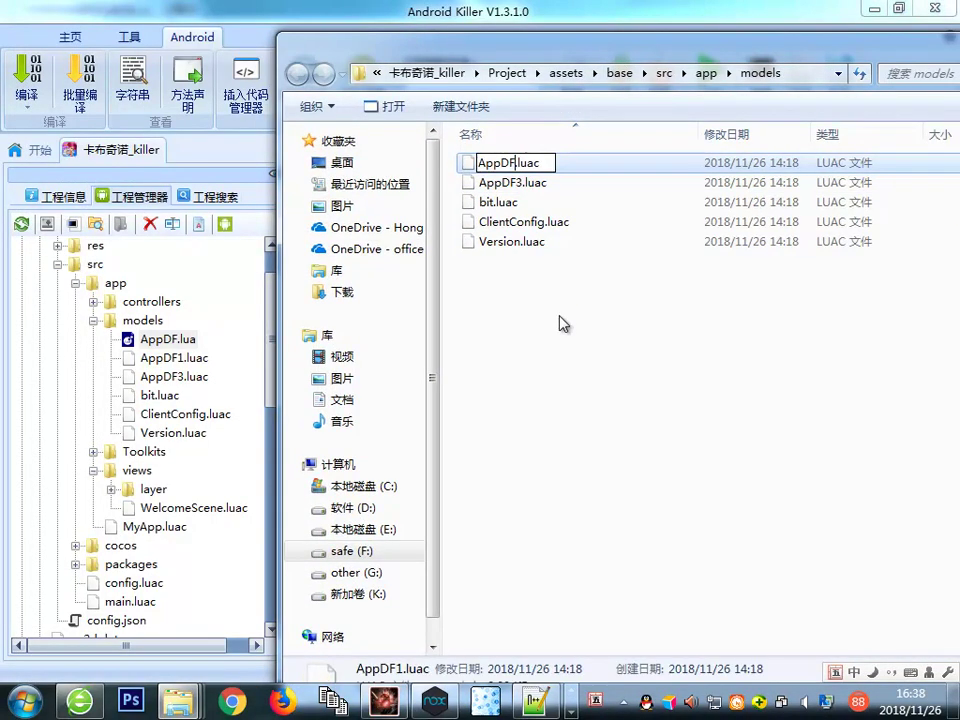
{"action": "left_click", "coordinate": [560, 300]}
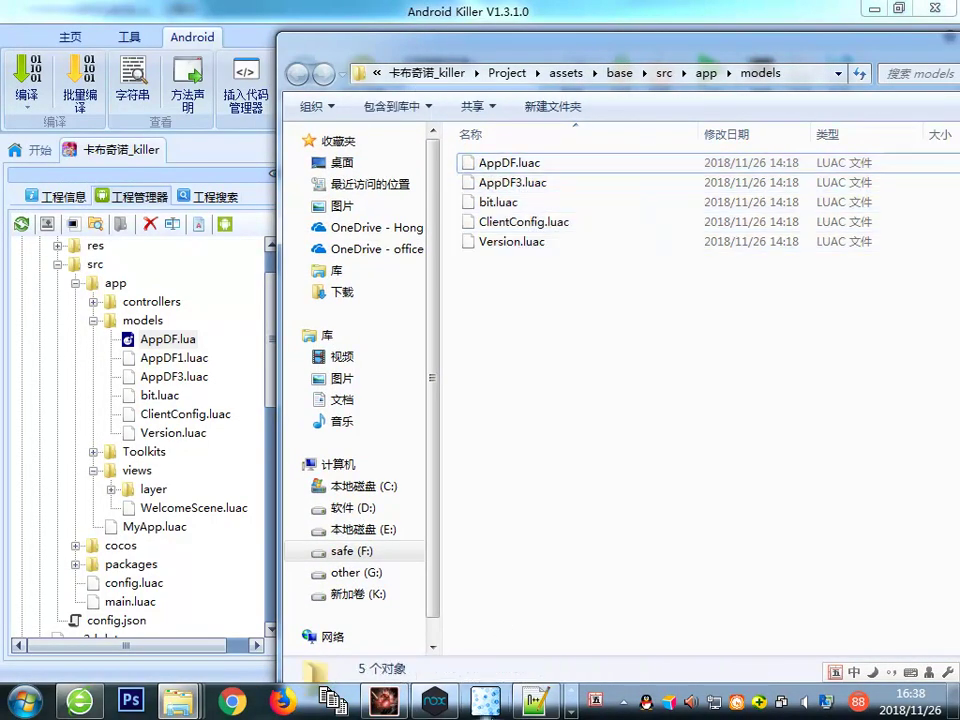
{"action": "left_click", "coordinate": [536, 703]}
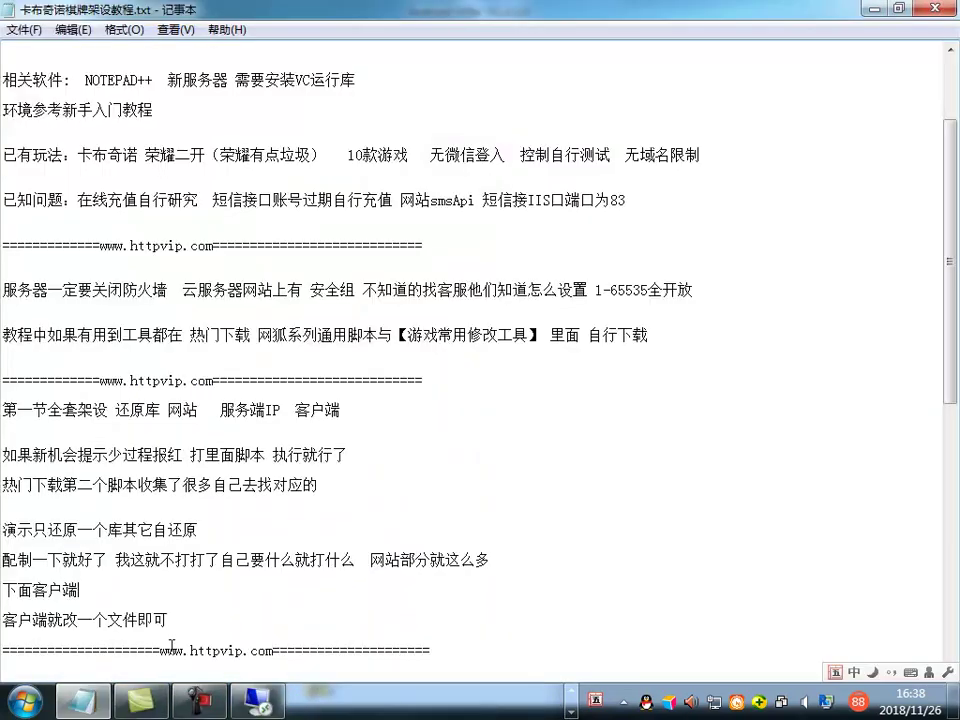
Add '原来是这样子的把它删除原来的在扔进去换IP就好了' after 下面客户端 and minimize the notes
{"action": "type", "text": "原来是这s"}
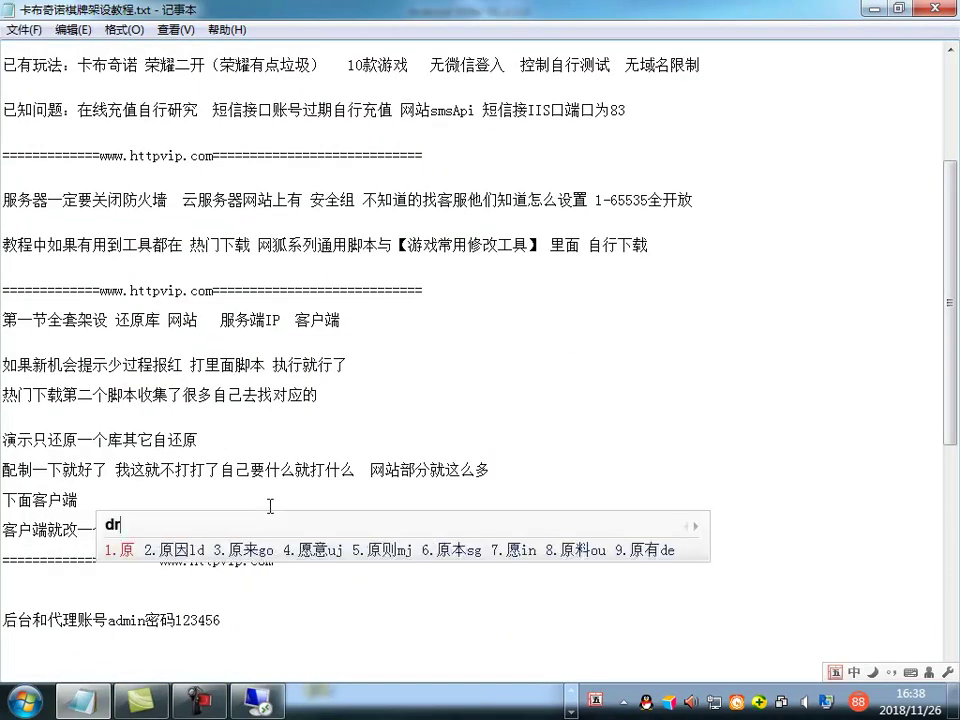
{"action": "type", "text": "样"}
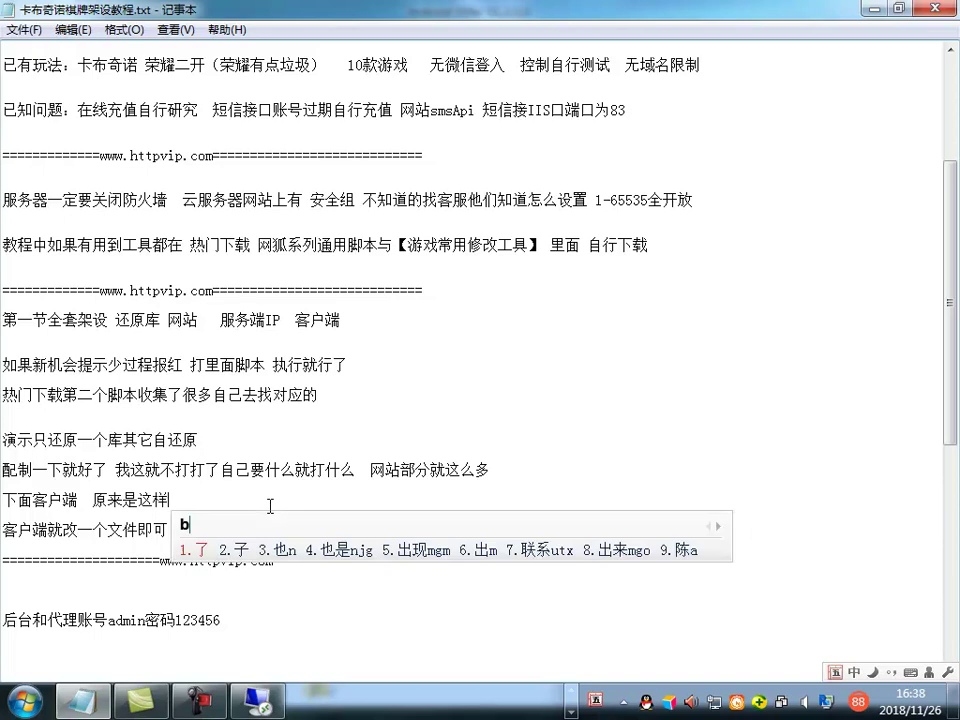
{"action": "type", "text": "子的把"}
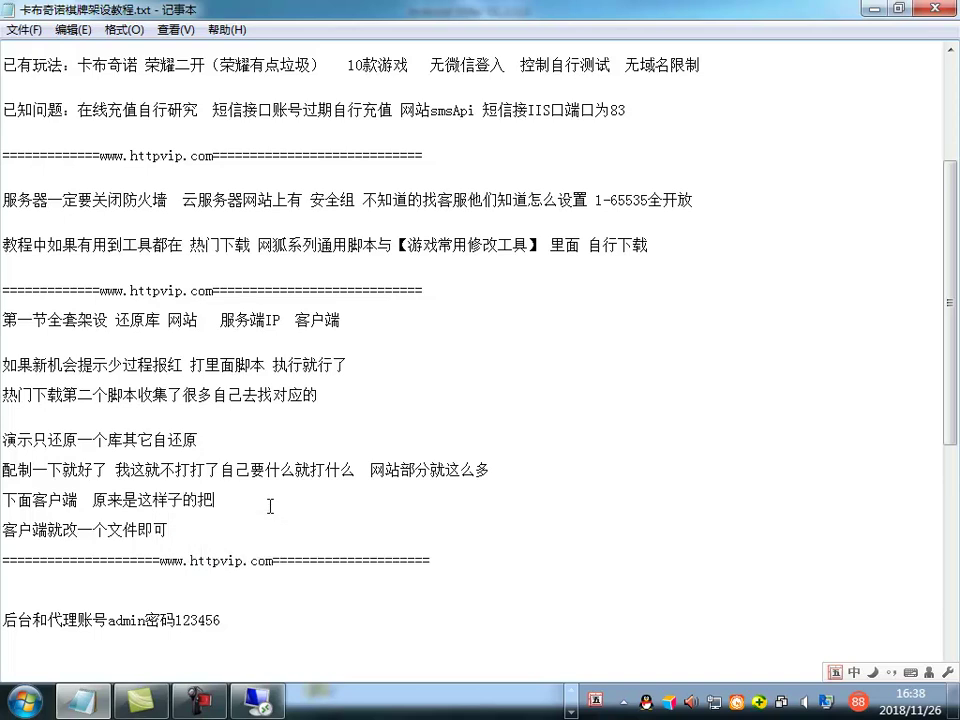
{"action": "type", "text": "综原它删除原来r"}
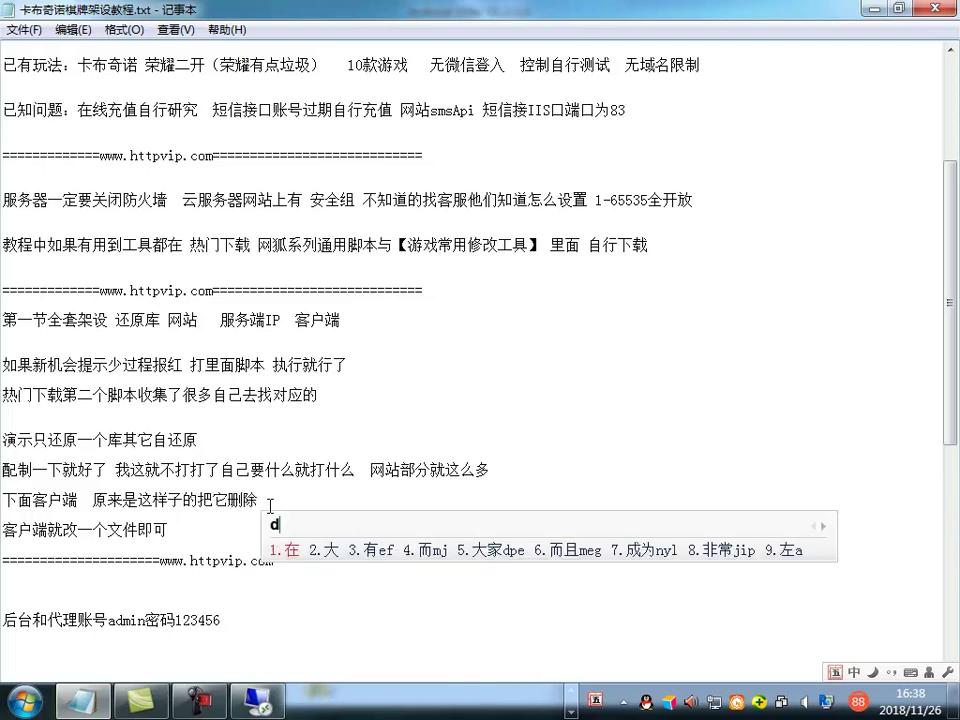
{"action": "type", "text": "的"}
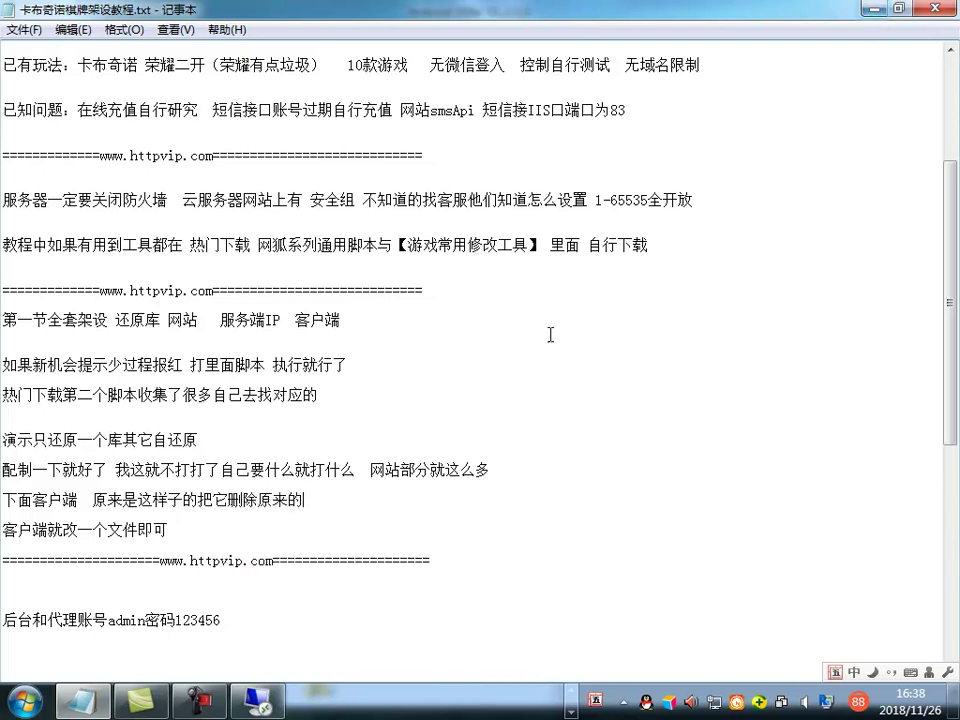
{"action": "type", "text": "在扔进云"}
{"action": "type", "text": "去换"}
{"action": "type", "text": "IP就好了"}
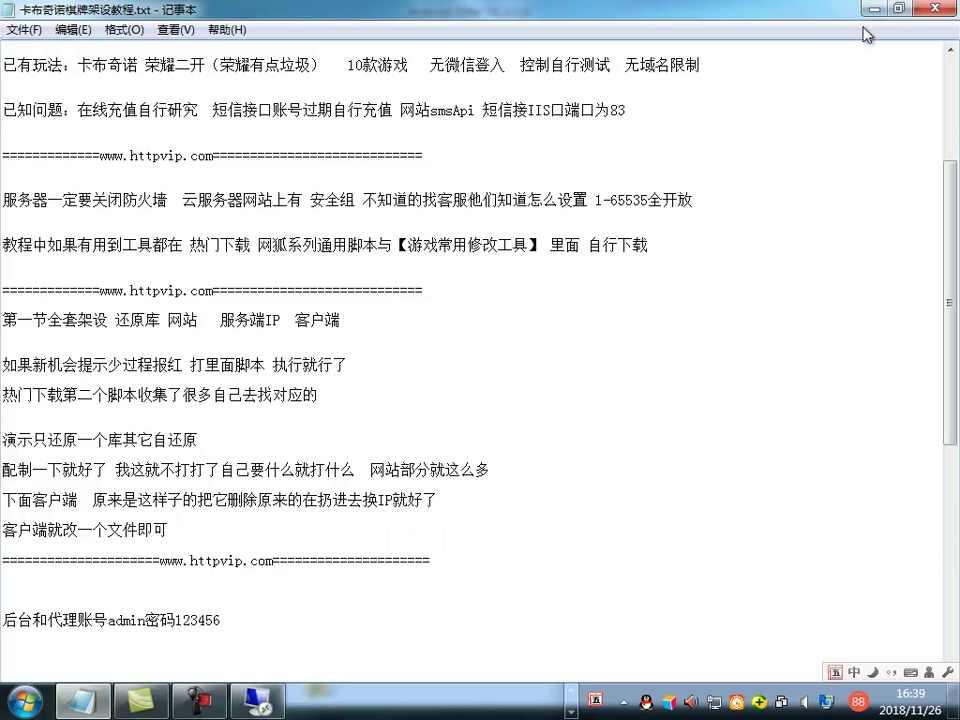
{"action": "left_click", "coordinate": [873, 9]}
{"action": "left_click", "coordinate": [522, 163]}
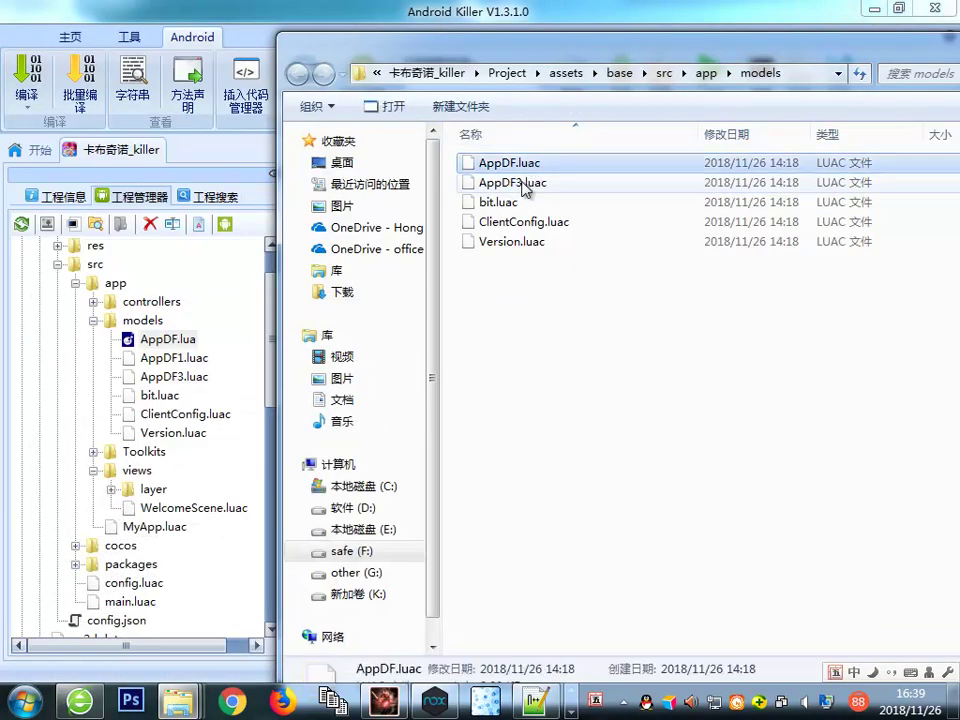
Delete AppDF.luac and AppDF3.luac, paste in AppDF.lua, and open it in Notepad++
{"action": "left_click", "coordinate": [522, 184], "text": "ctrl"}
{"action": "right_click", "coordinate": [522, 184]}
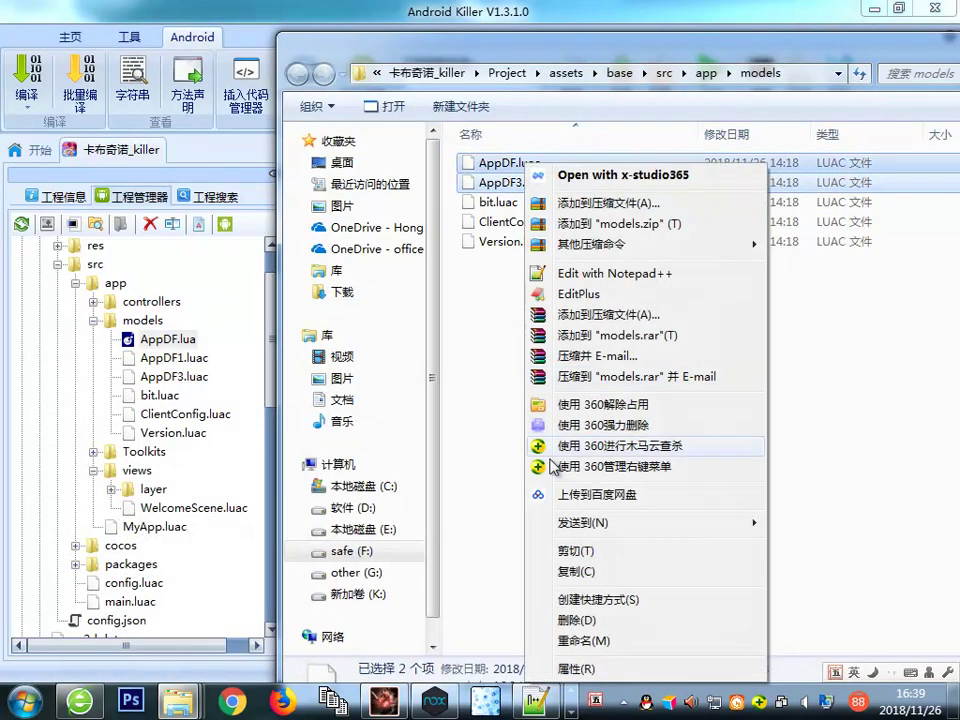
{"action": "left_click", "coordinate": [576, 620]}
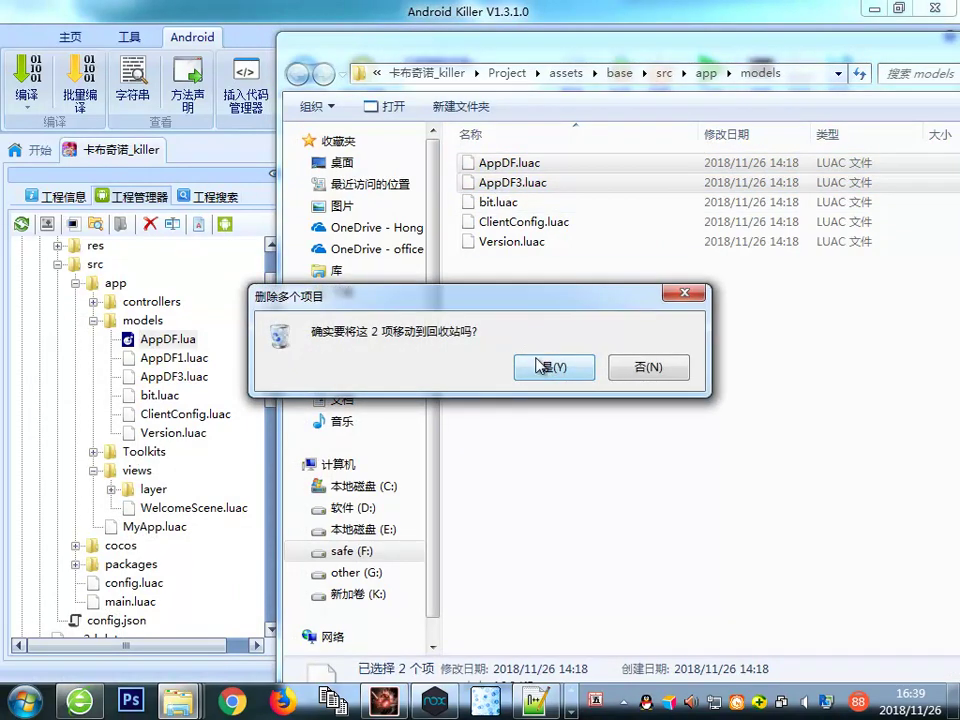
{"action": "left_click", "coordinate": [545, 365]}
{"action": "right_click", "coordinate": [630, 325]}
{"action": "left_click", "coordinate": [660, 441]}
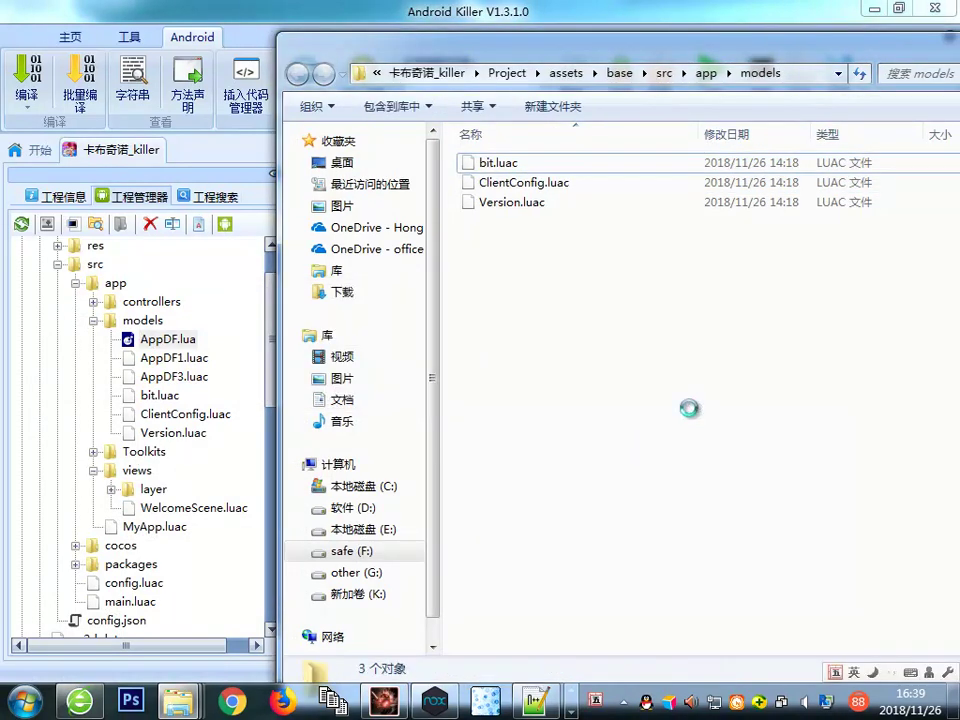
{"action": "right_click", "coordinate": [521, 160]}
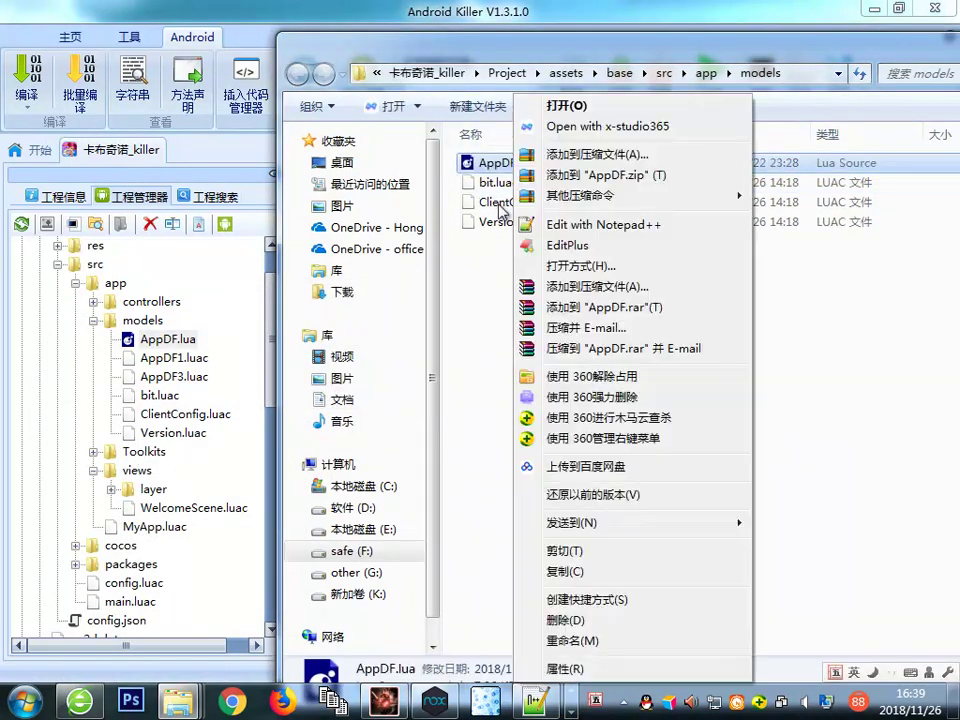
{"action": "left_click", "coordinate": [564, 223]}
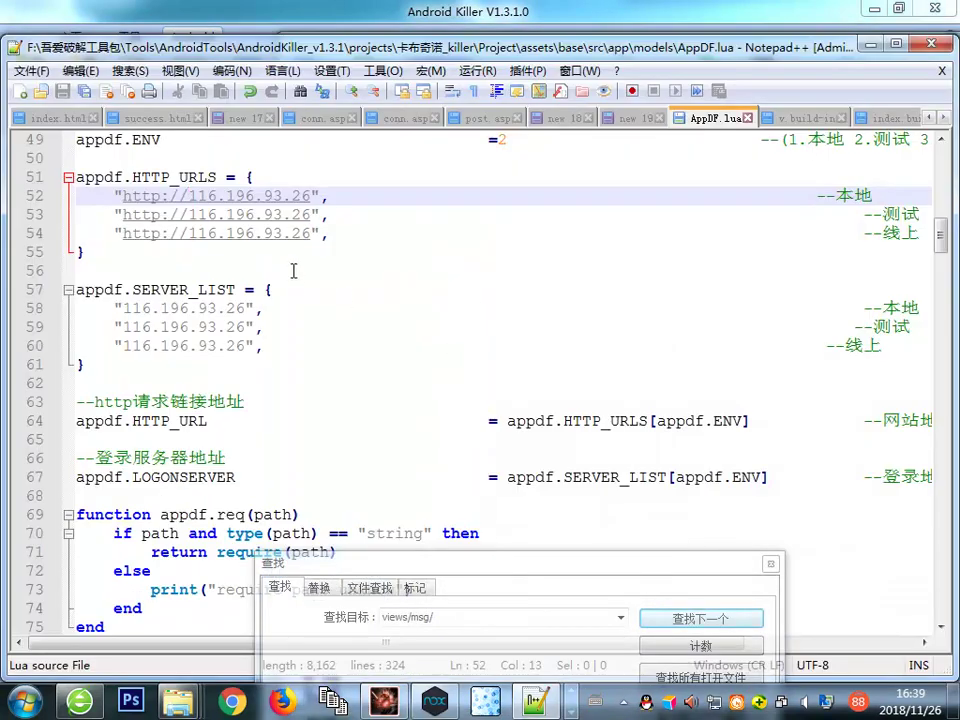
Replace the server IP 116.196.93.26 in all opened files
{"action": "left_click", "coordinate": [456, 250]}
{"action": "scroll", "coordinate": [641, 461], "scroll_direction": "up", "scroll_amount": 4}
{"action": "key", "text": "ctrl+f"}
{"action": "key", "text": "Escape"}
{"action": "left_click_drag", "start_coordinate": [189, 421], "coordinate": [311, 421]}
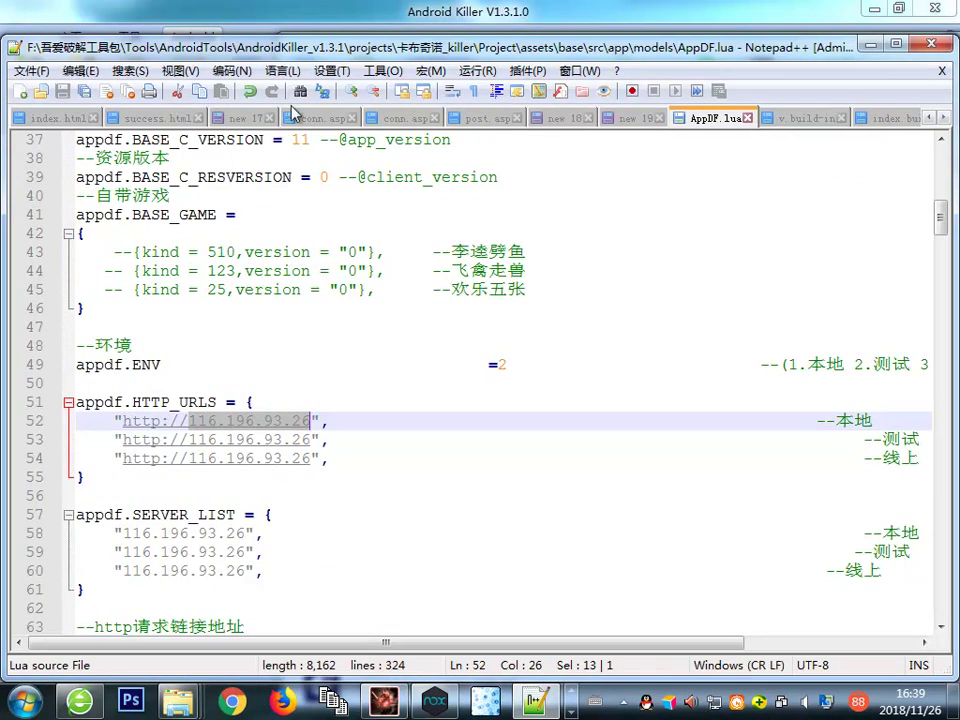
{"action": "key", "text": "ctrl+f"}
{"action": "left_click_drag", "start_coordinate": [450, 567], "coordinate": [572, 245]}
{"action": "left_click", "coordinate": [441, 265]}
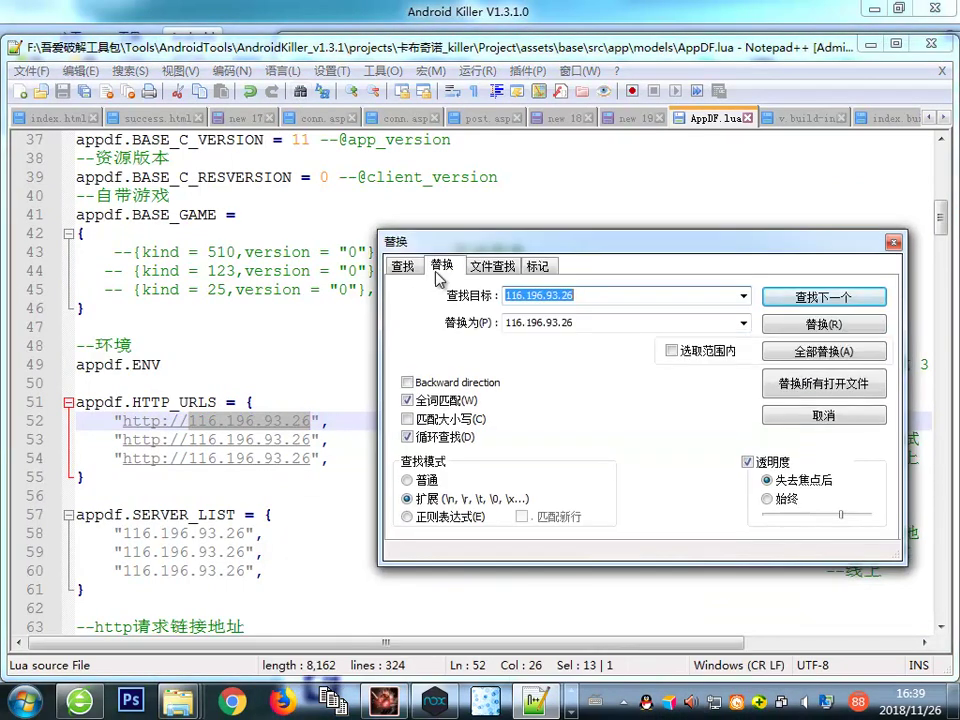
{"action": "double_click", "coordinate": [606, 323]}
{"action": "left_click", "coordinate": [819, 385]}
{"action": "left_click", "coordinate": [893, 242]}
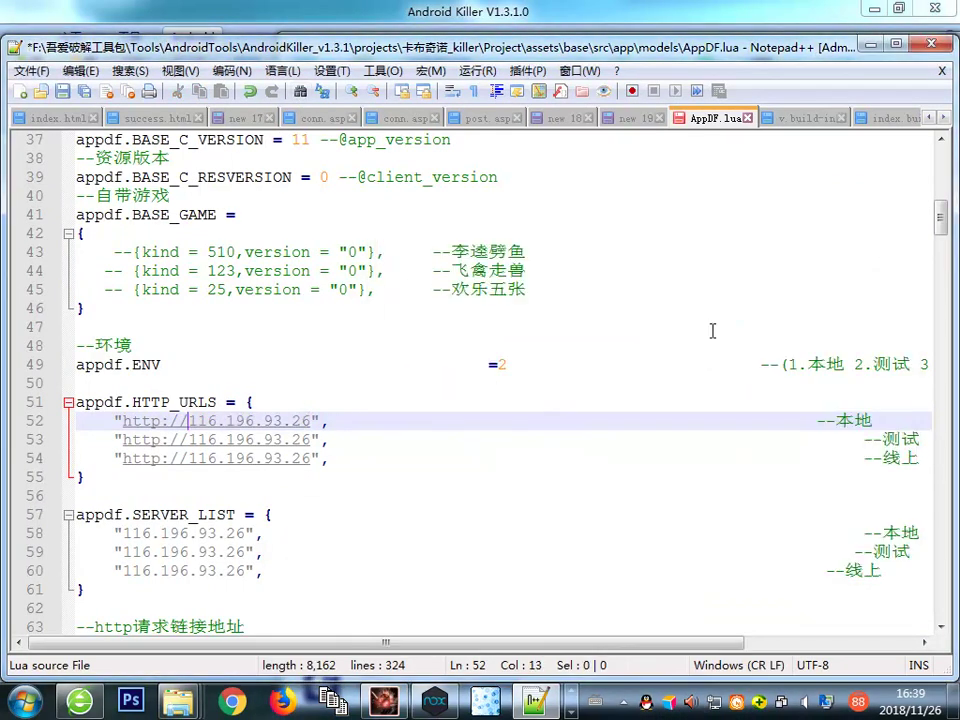
Review the SERVER_LIST lines 58–59 and the HTTP_URLS lines 52–54
{"action": "left_click", "coordinate": [506, 421]}
{"action": "scroll", "coordinate": [371, 448], "scroll_direction": "down", "scroll_amount": 2}
{"action": "left_click_drag", "start_coordinate": [116, 411], "coordinate": [272, 454]}
{"action": "left_click", "coordinate": [280, 458]}
{"action": "left_click_drag", "start_coordinate": [368, 345], "coordinate": [80, 316]}
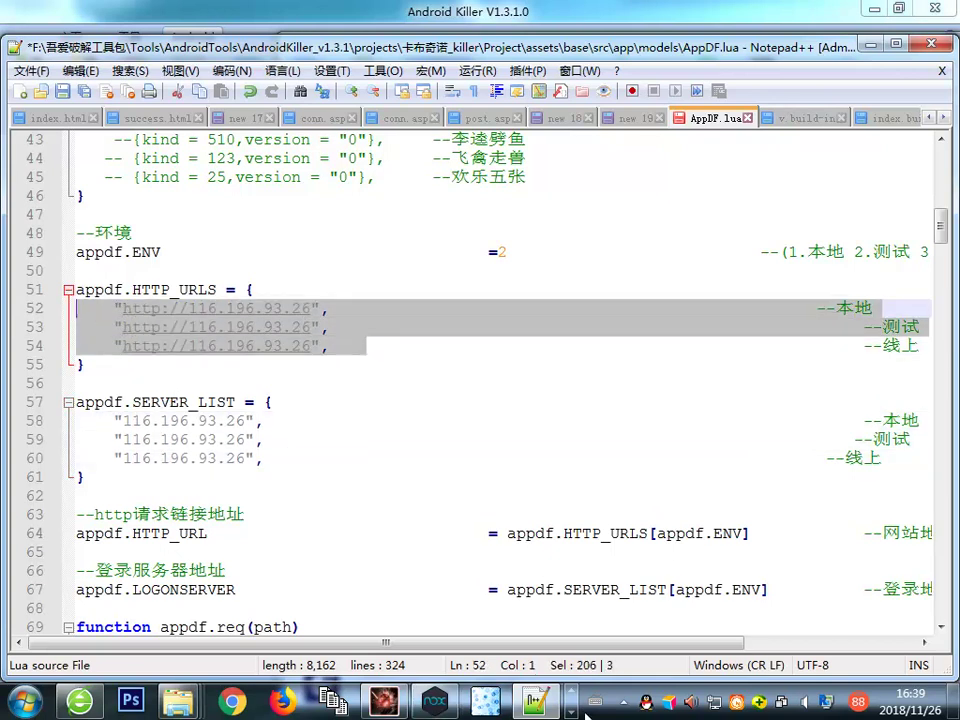
{"action": "left_click", "coordinate": [72, 706]}
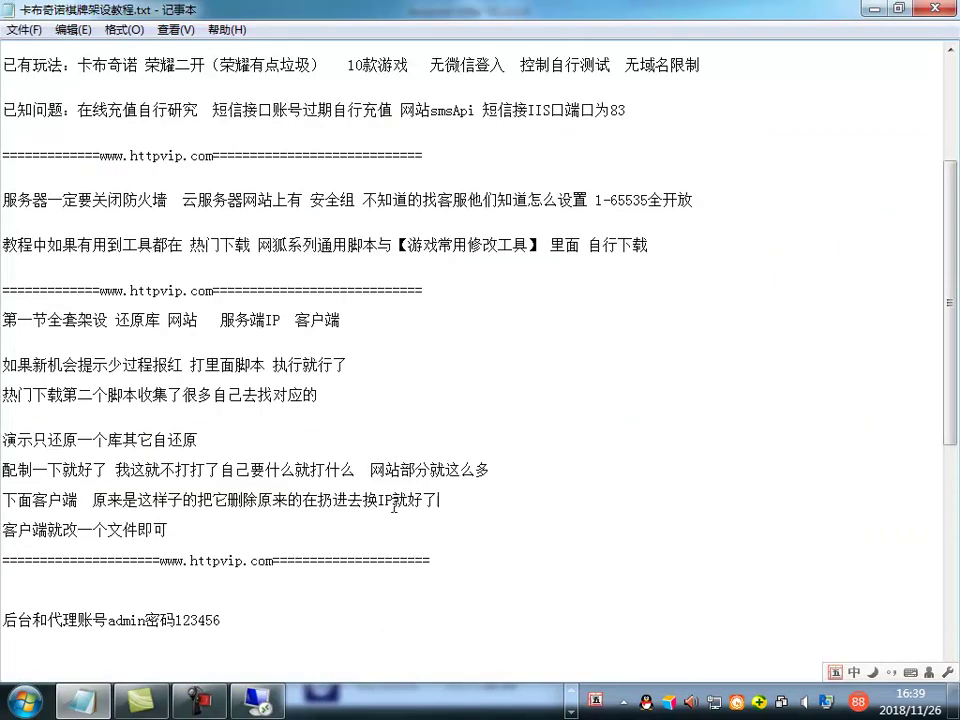
Add the line '上面三个是前台域名下面三个IP就行了' and reload AppDF.lua with 47.92.54.154 addresses
{"action": "key", "text": "Return"}
{"action": "type", "text": "上面"}
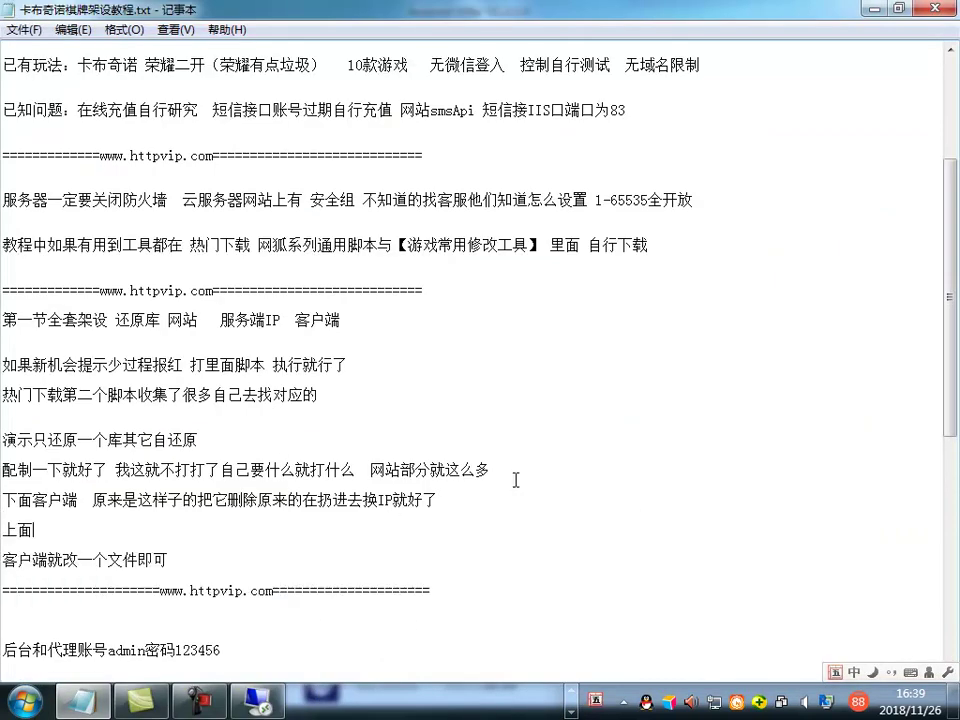
{"action": "type", "text": "三个是前台"}
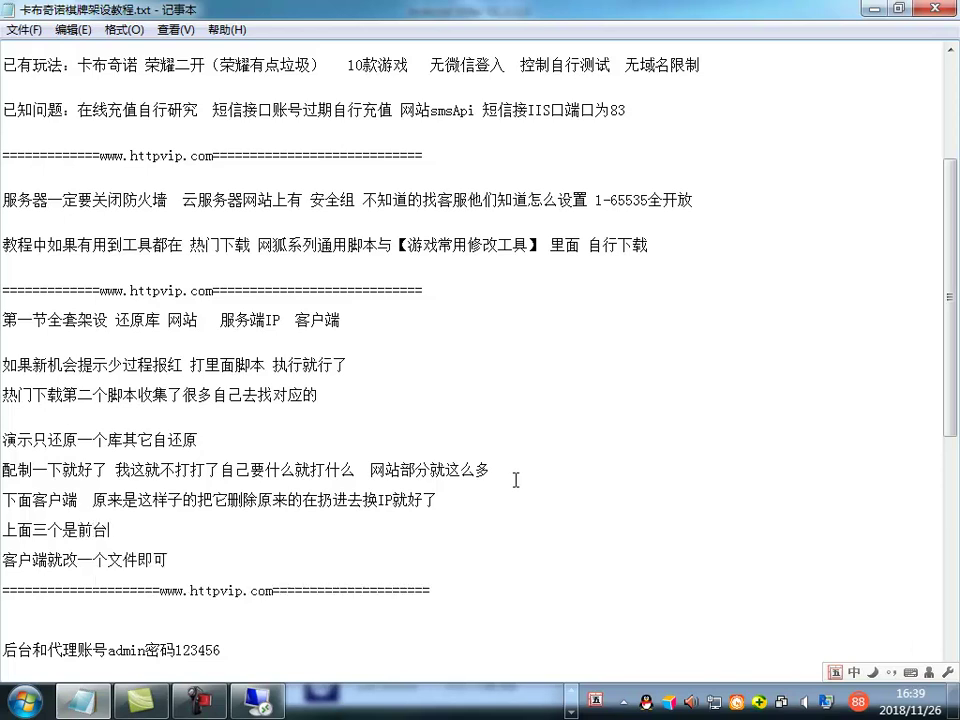
{"action": "type", "text": "域名下面三"}
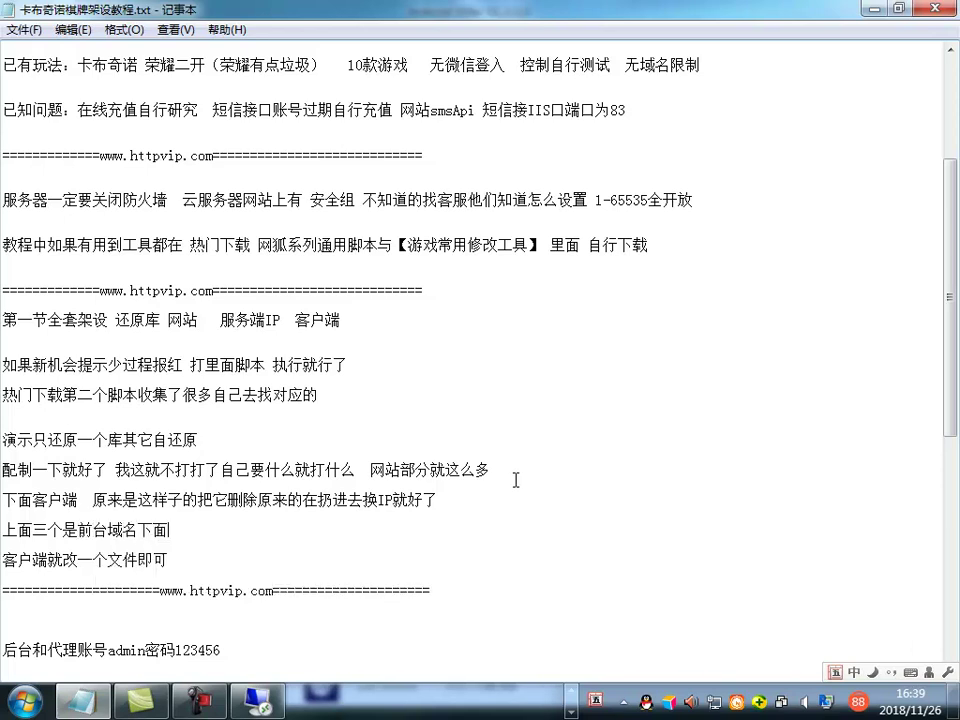
{"action": "type", "text": "个IP就行了"}
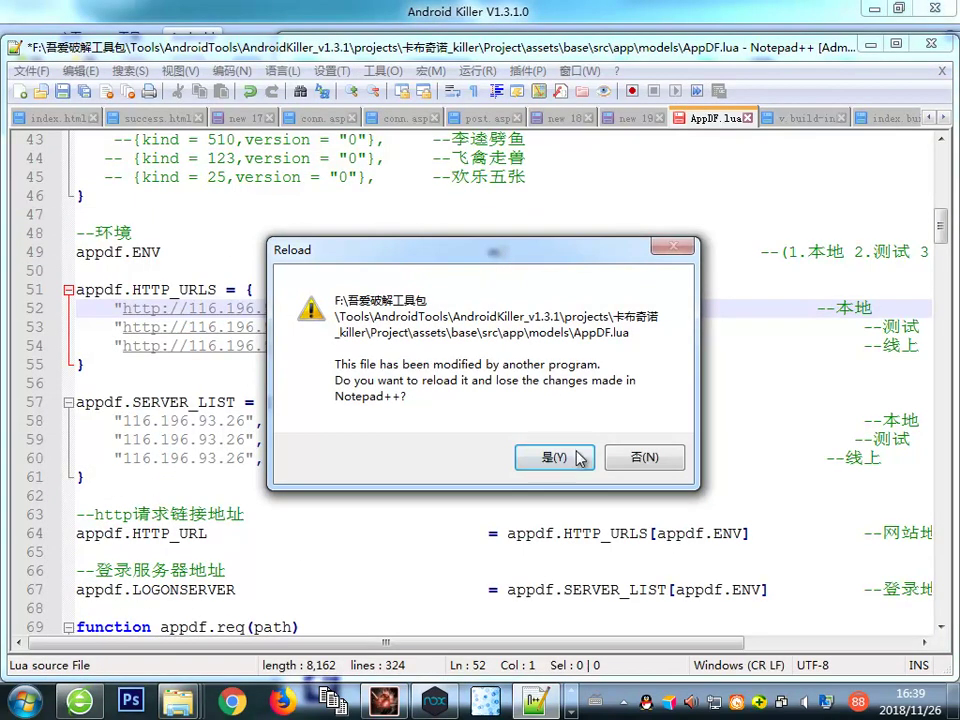
{"action": "left_click", "coordinate": [561, 457]}
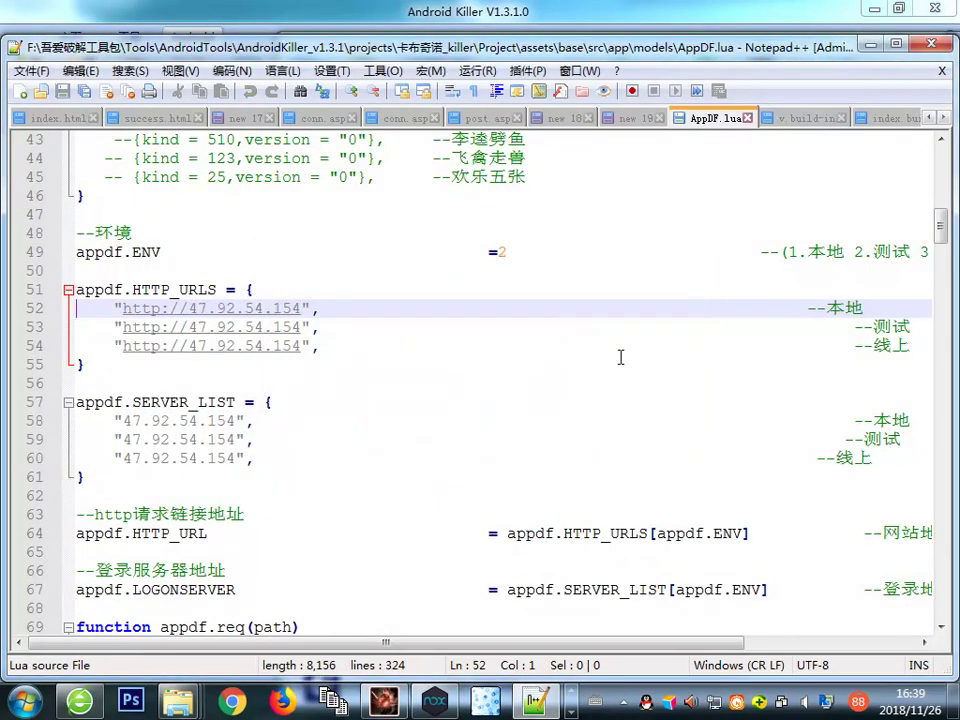